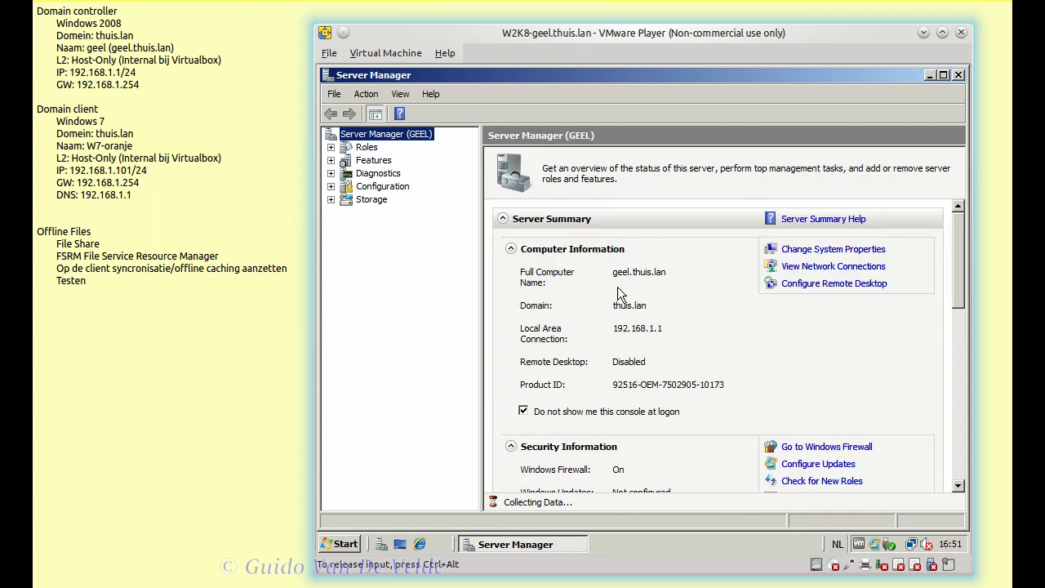
- Expand Roles, File Services, Share and Storage Management and File Server Resource Manager in Server Manager
click(330, 147)
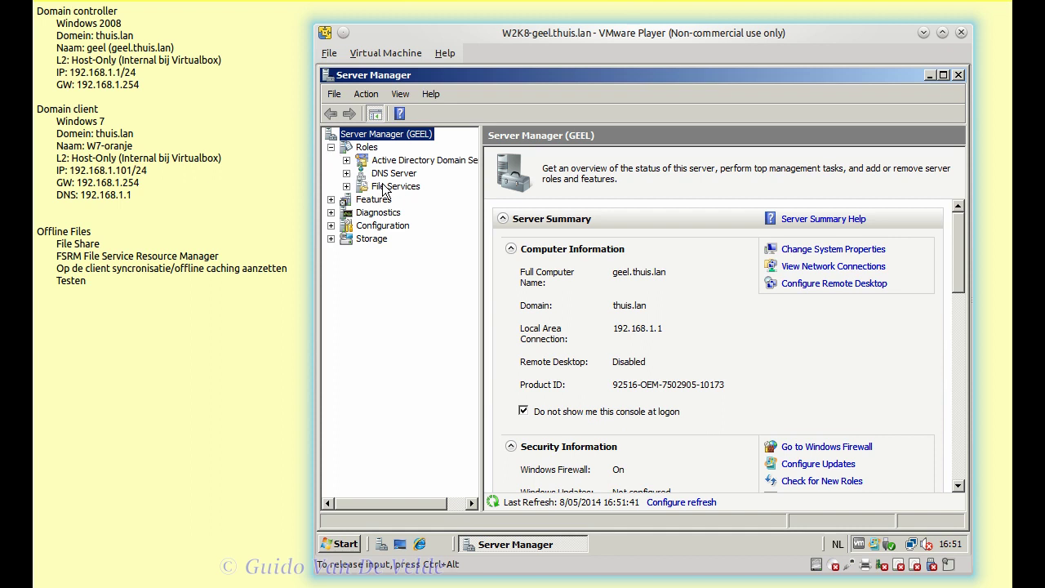
click(373, 149)
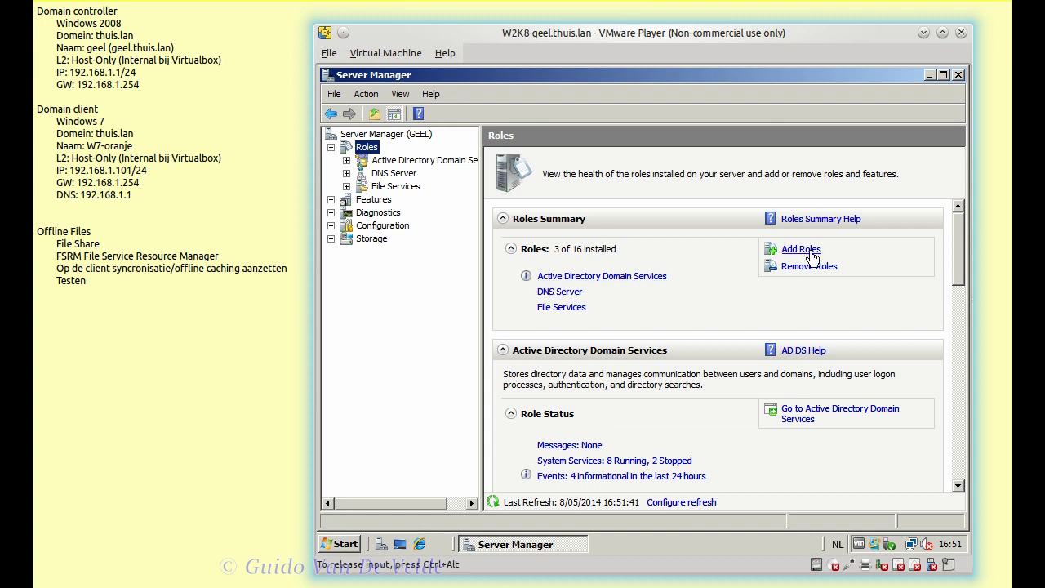
click(346, 186)
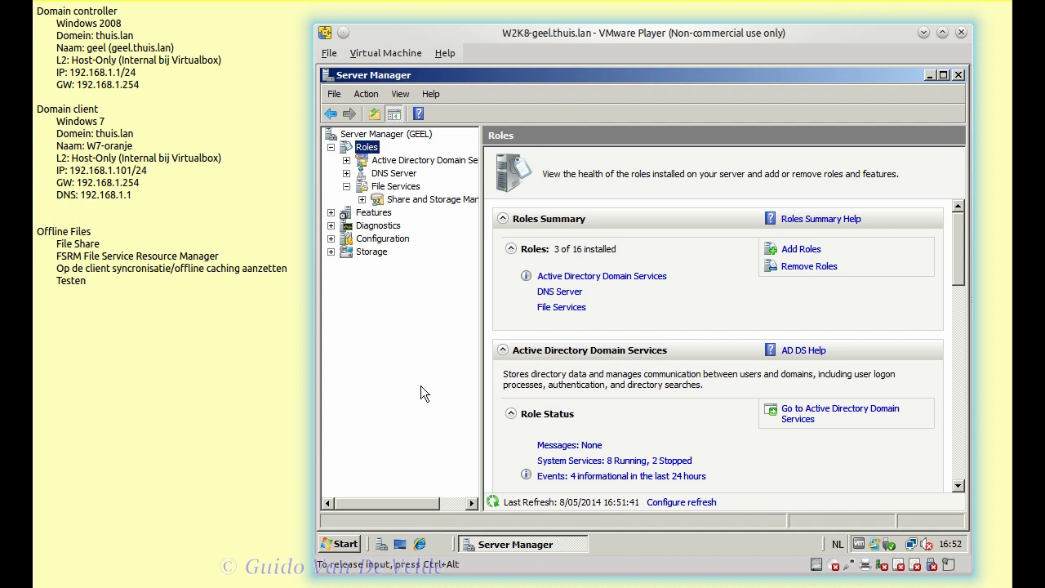
click(361, 200)
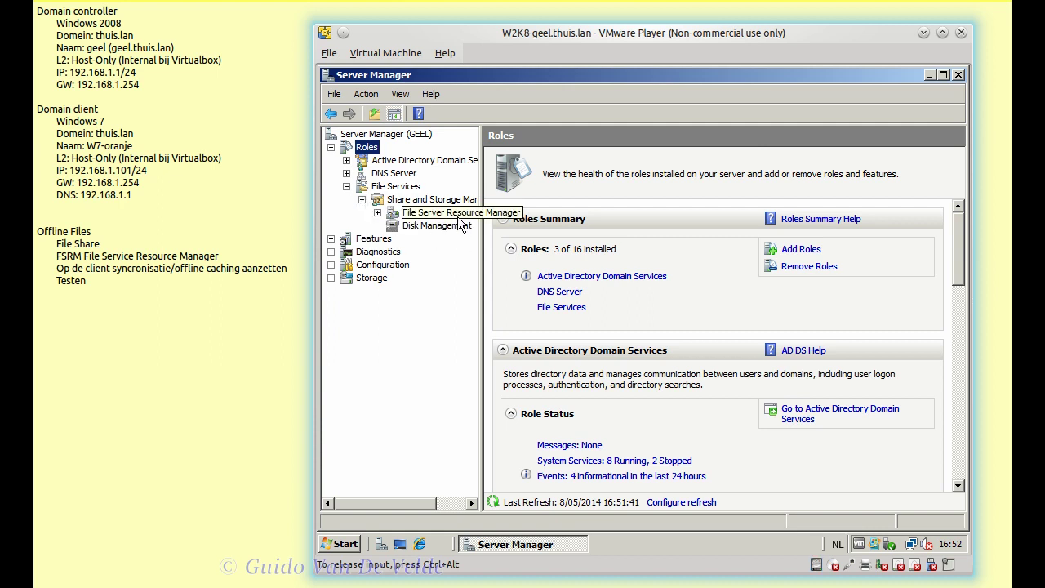
click(377, 212)
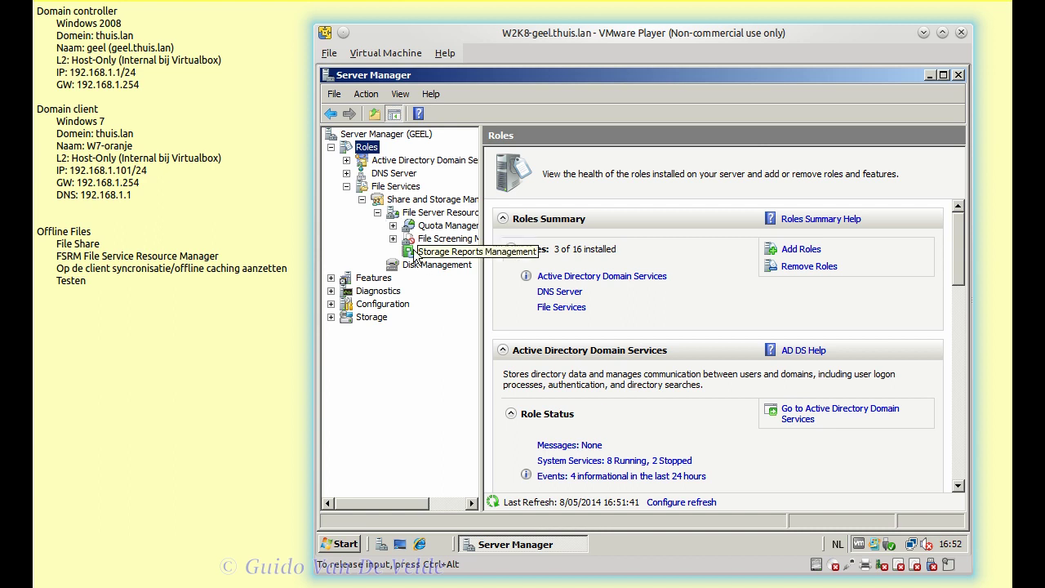
- Widen the tree pane, view Disk Management and File Server Resource Manager, then close Server Manager
drag(481, 275, 596, 278)
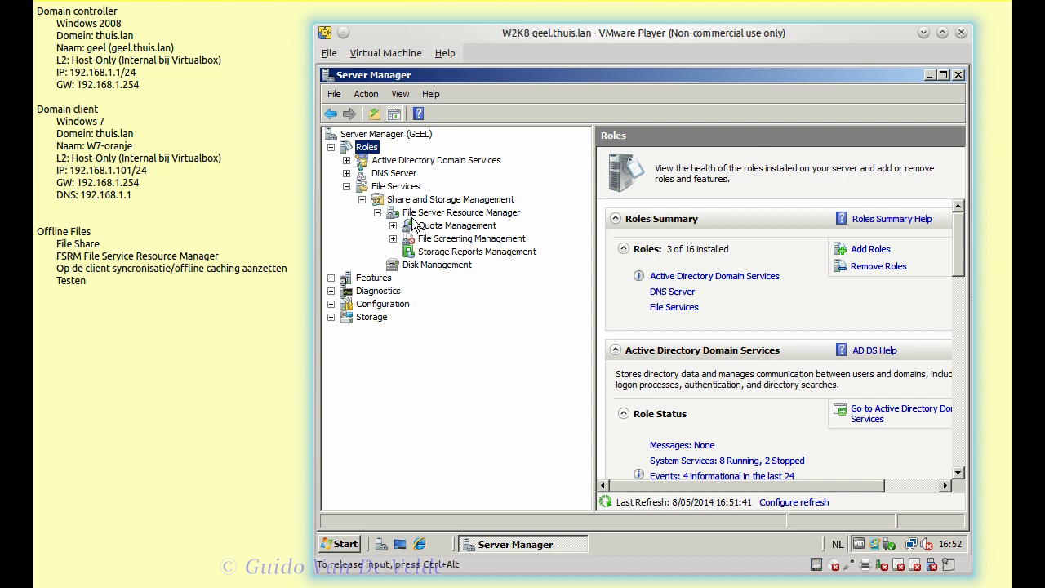
drag(595, 313, 547, 274)
click(457, 265)
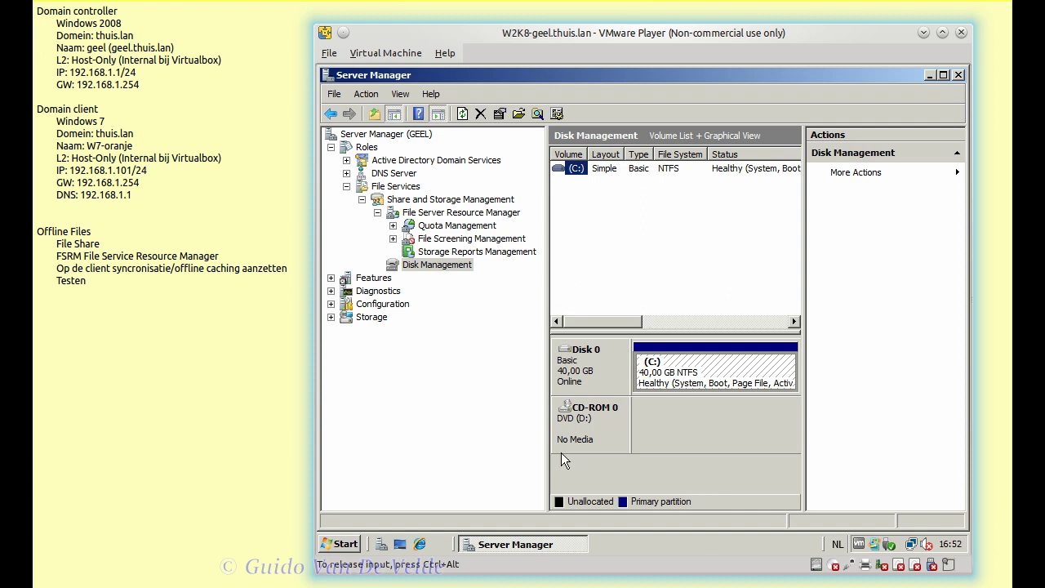
click(471, 214)
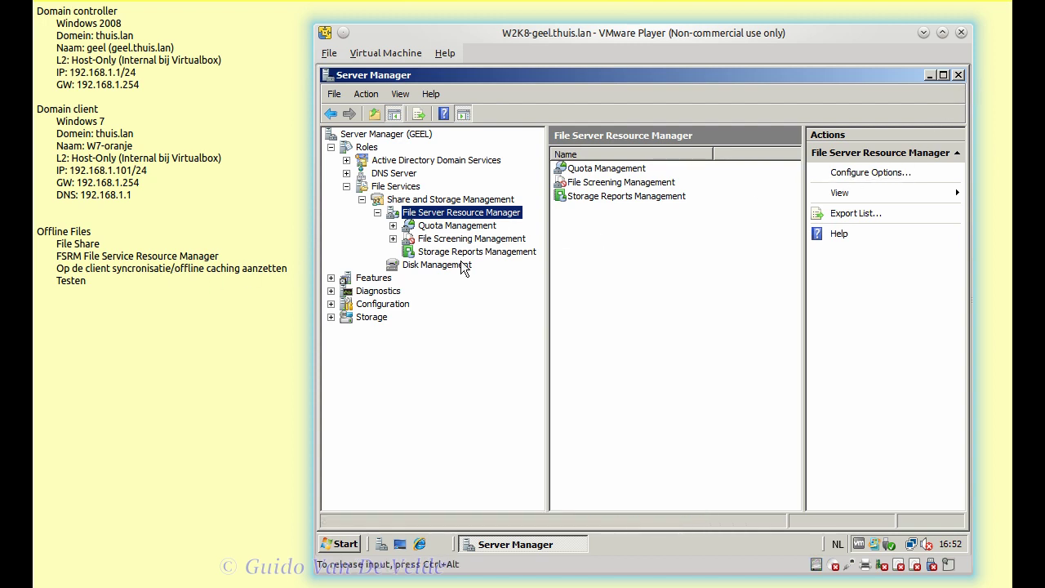
click(959, 75)
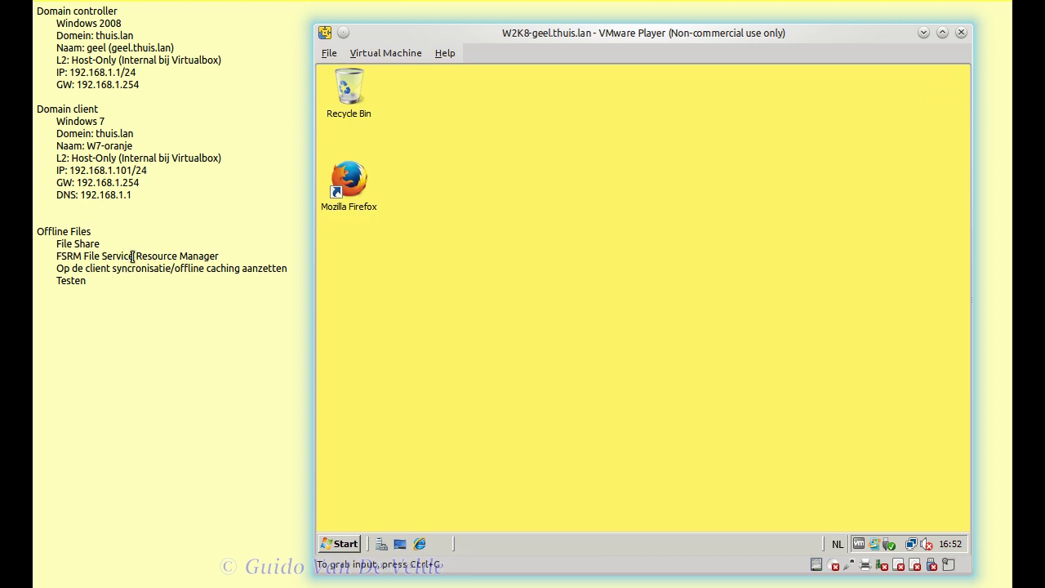
- Correct the FSRM line in the notes so it reads Server
click(133, 256)
key(BackSpace)
key(BackSpace)
key(BackSpace)
text(er)
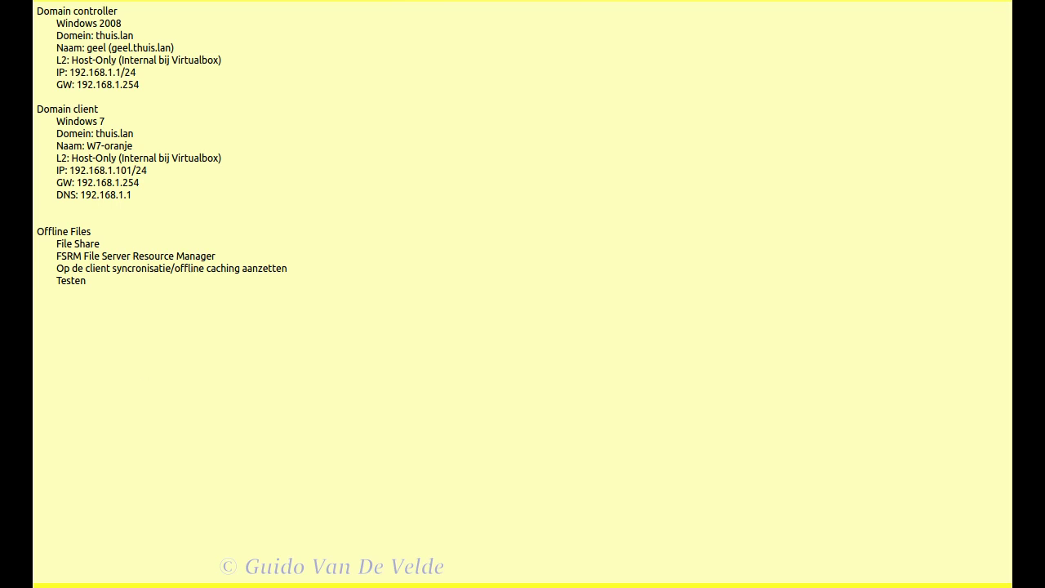
- Explore from the server's Start button and show the contents of Local Disk (C:)
key(alt+Tab)
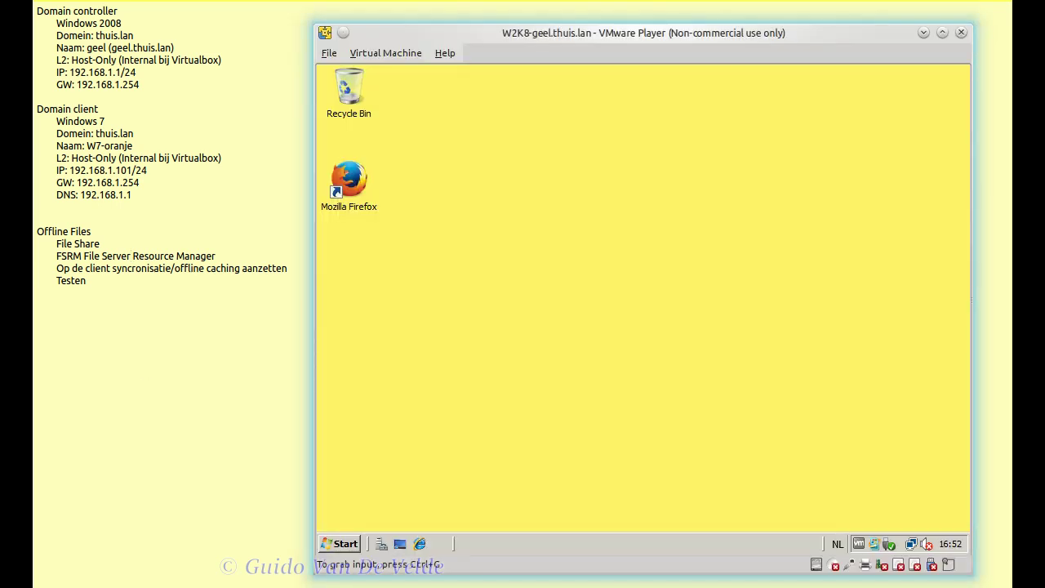
right_click(354, 553)
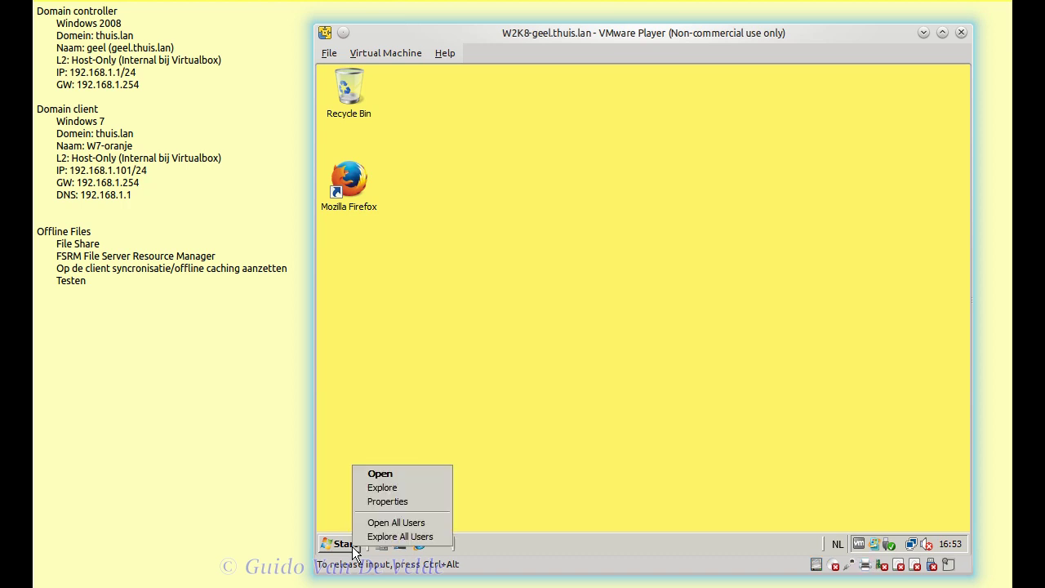
click(380, 487)
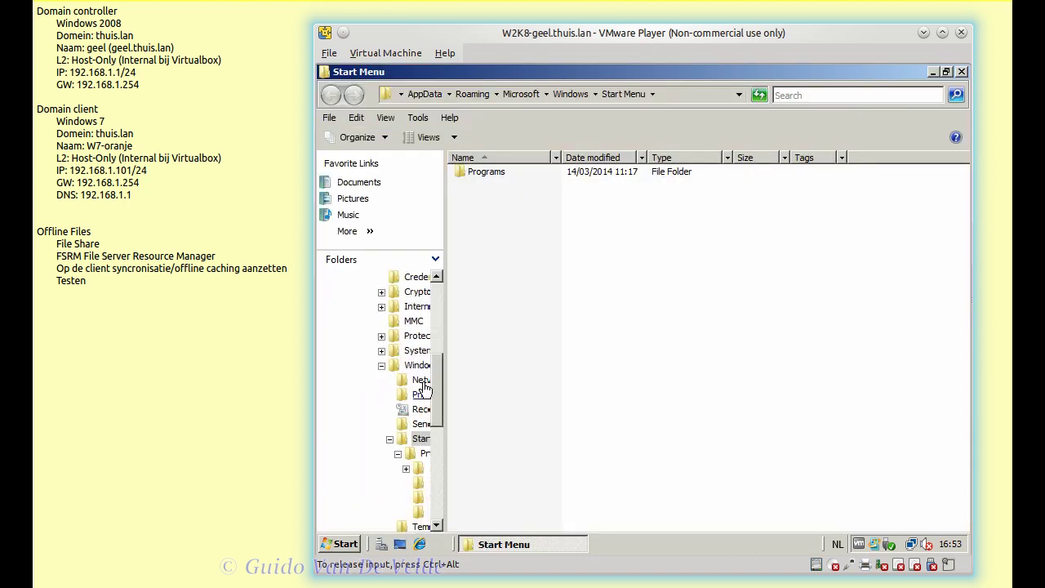
drag(443, 327, 492, 271)
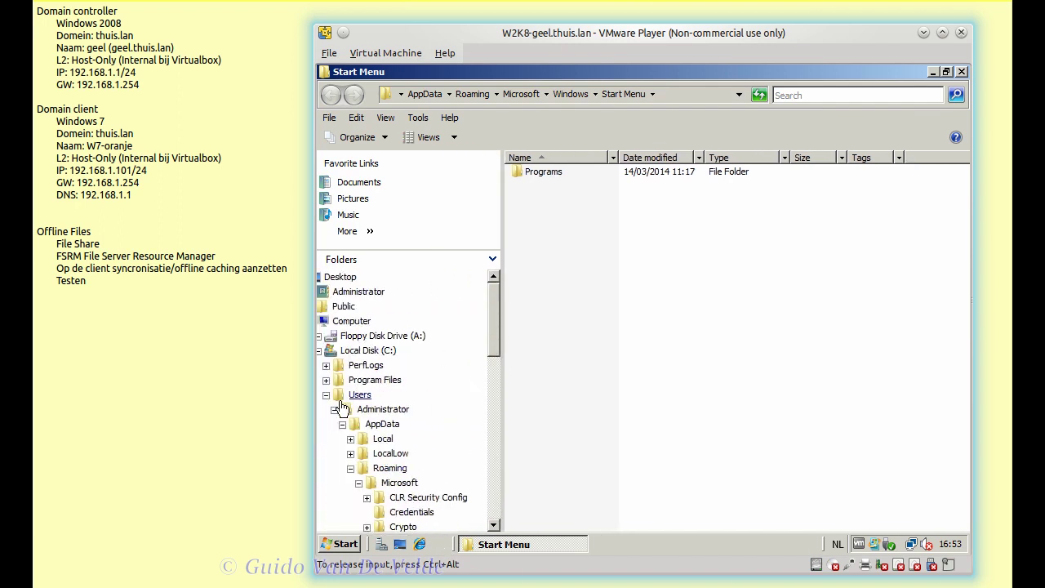
click(327, 351)
click(327, 350)
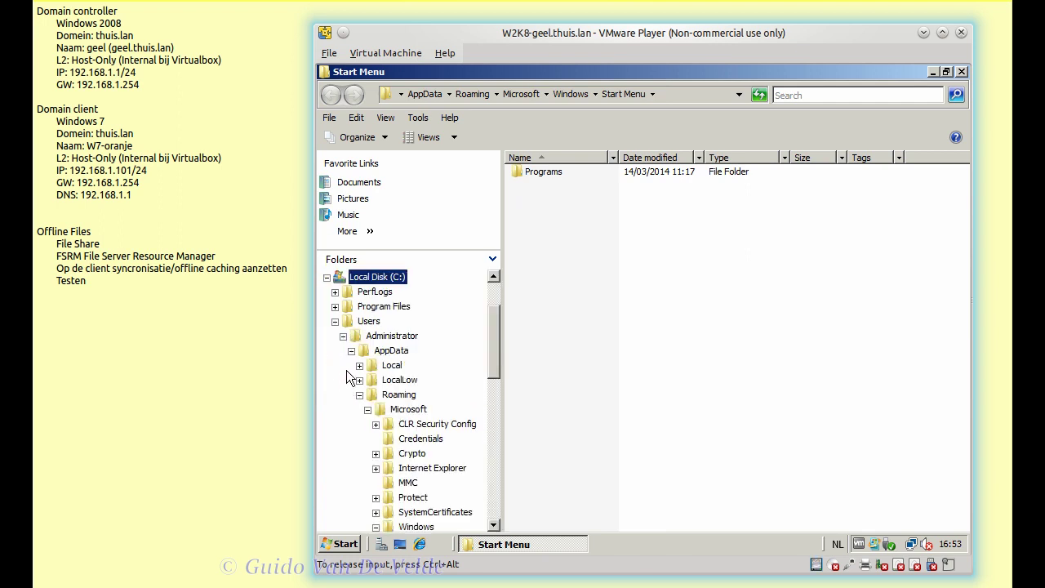
click(335, 321)
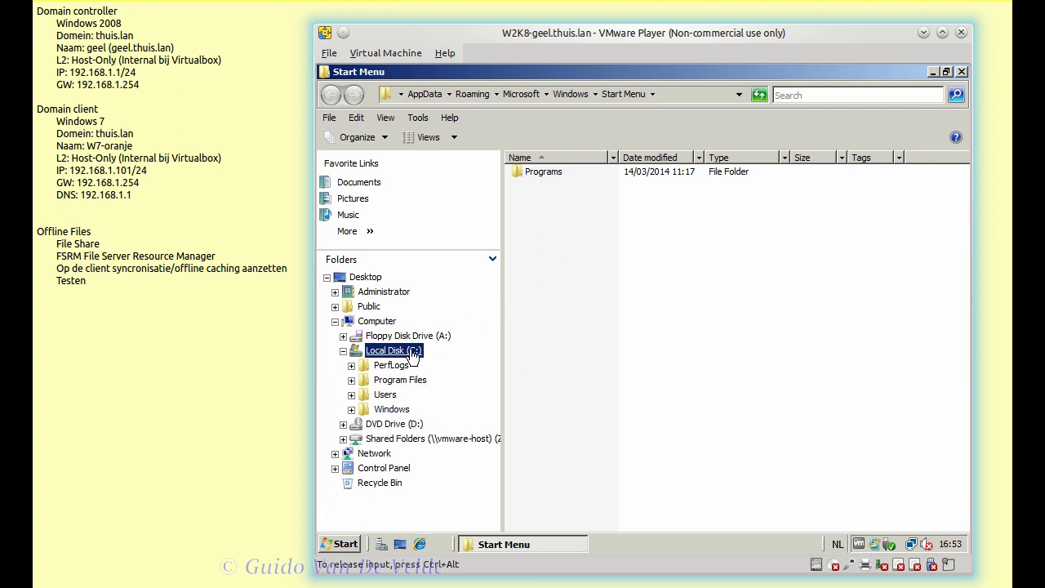
click(410, 350)
- Add a new folder at the root of C:\ and name it OfflineFiles
right_click(570, 301)
mouse_move(638, 431)
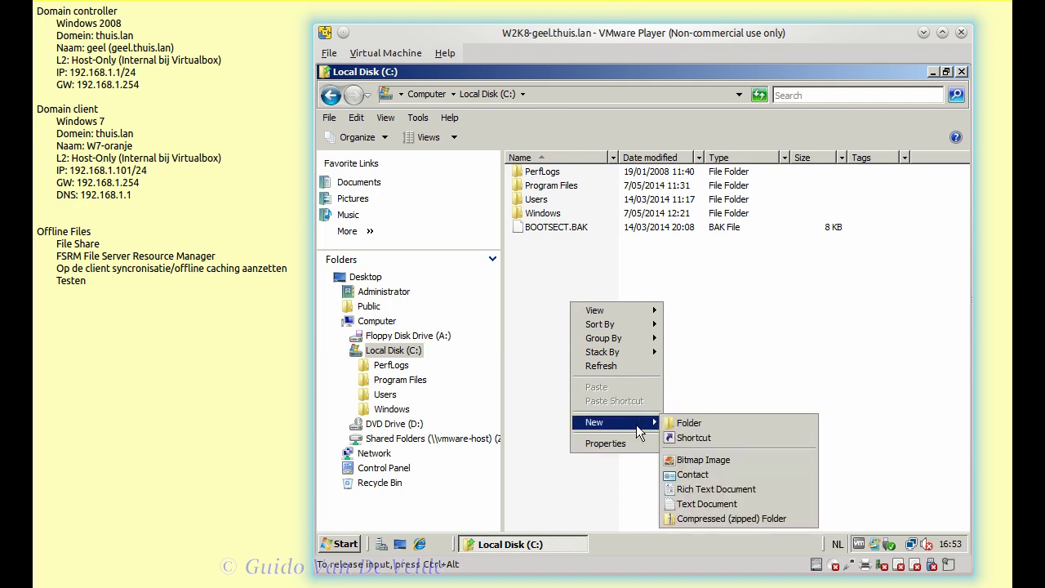
click(670, 424)
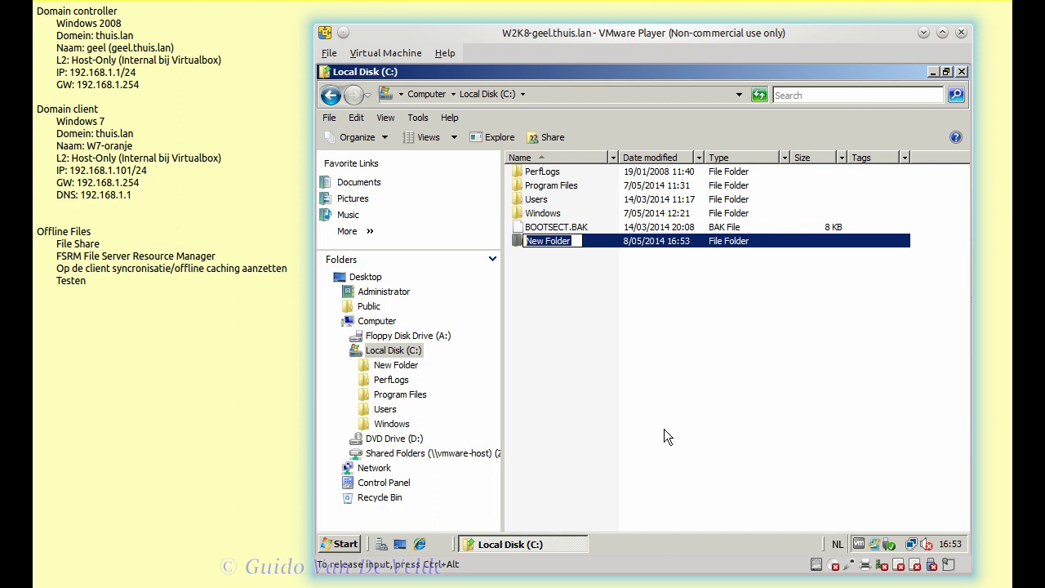
text(O)
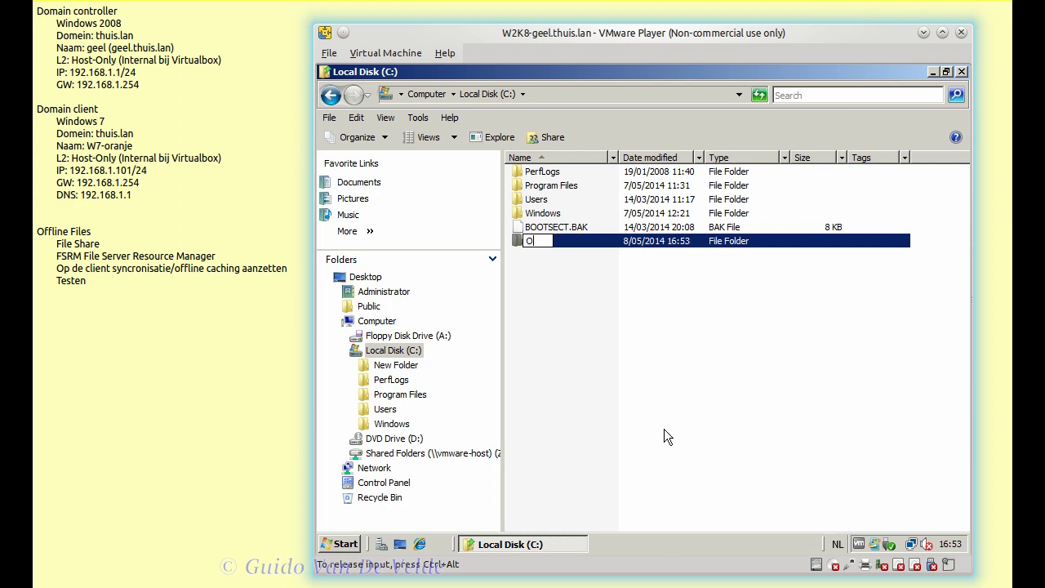
text(fflineFiles)
key(Return)
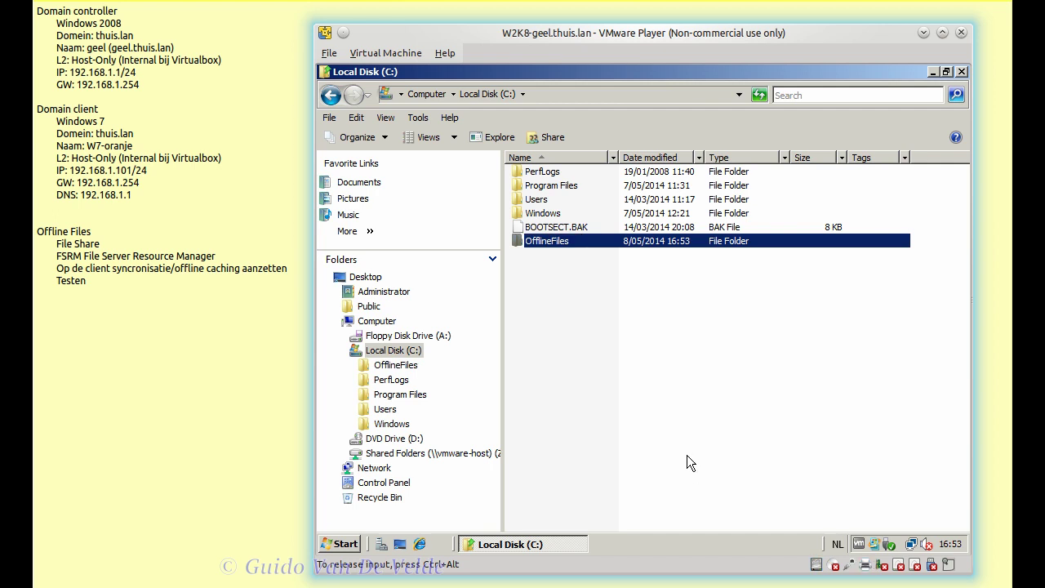
right_click(544, 247)
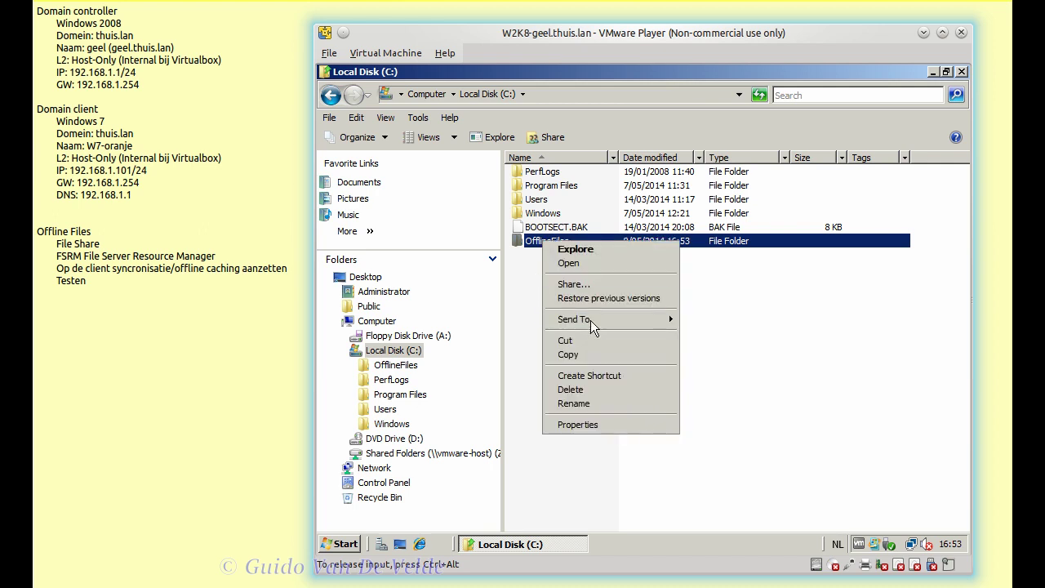
- Review OfflineFiles security permissions, trying CREATOR OWNER changes and then cancelling them
click(608, 422)
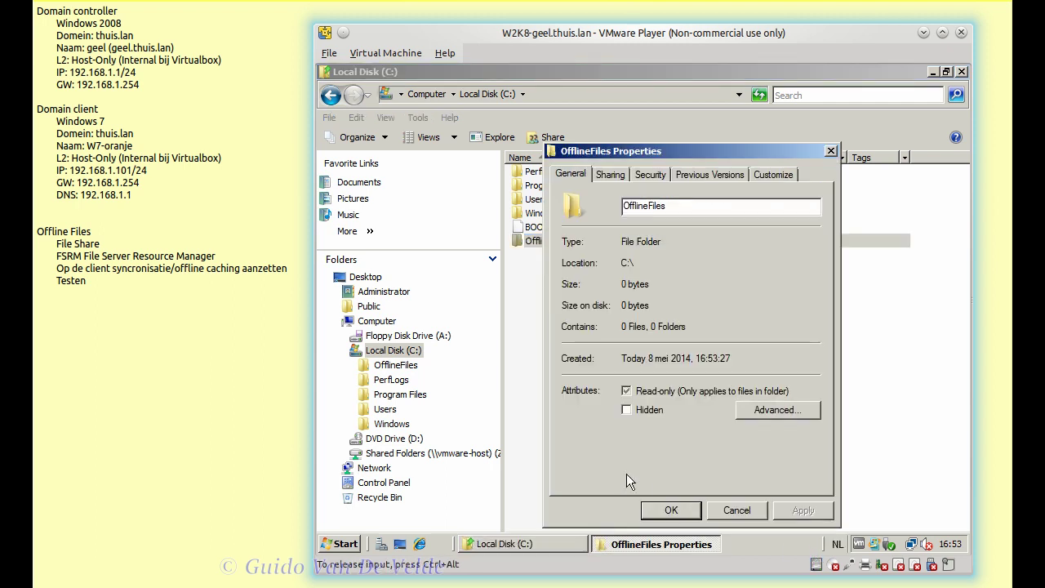
click(645, 174)
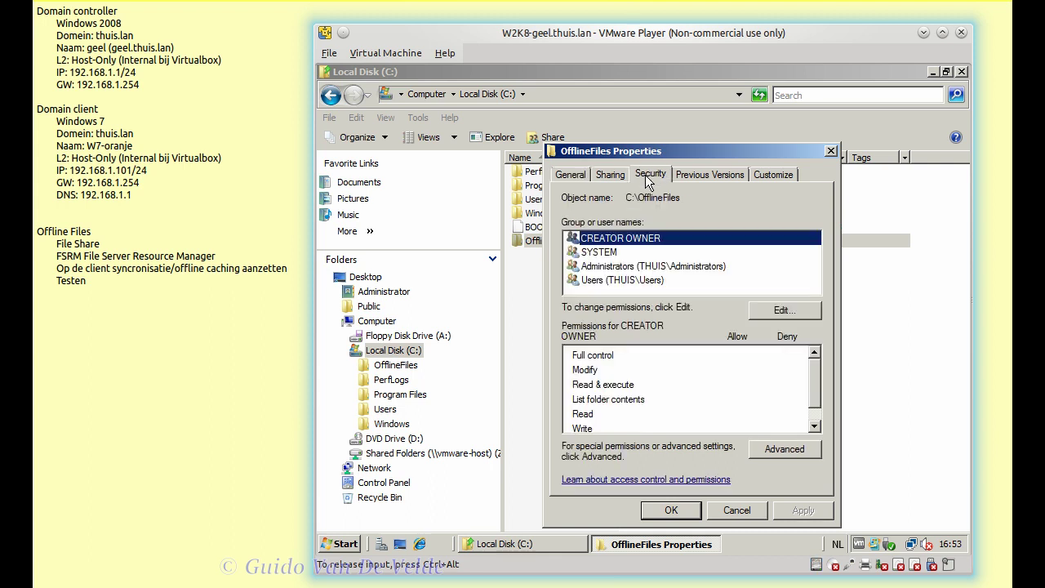
click(649, 280)
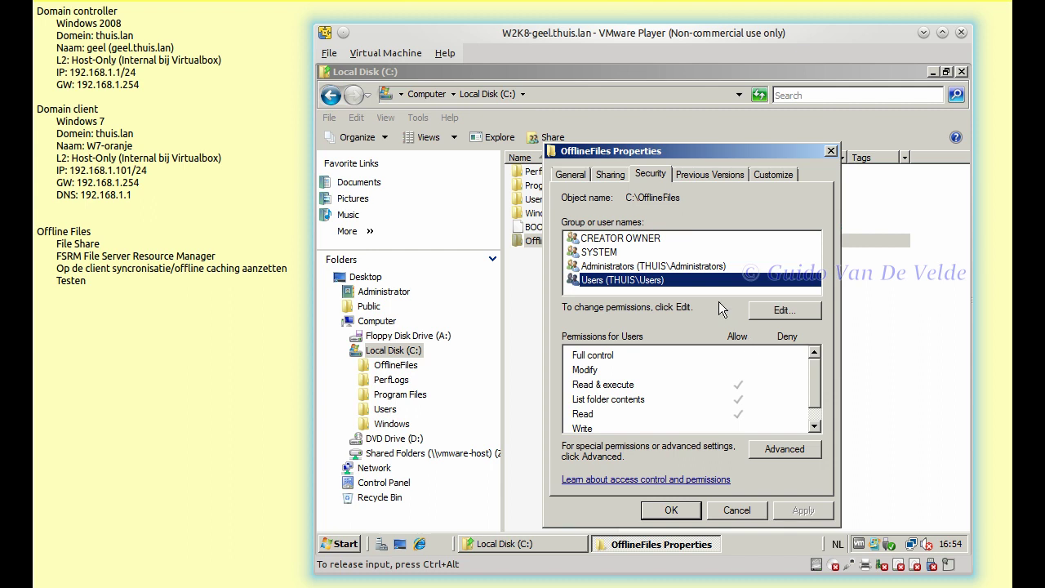
click(772, 311)
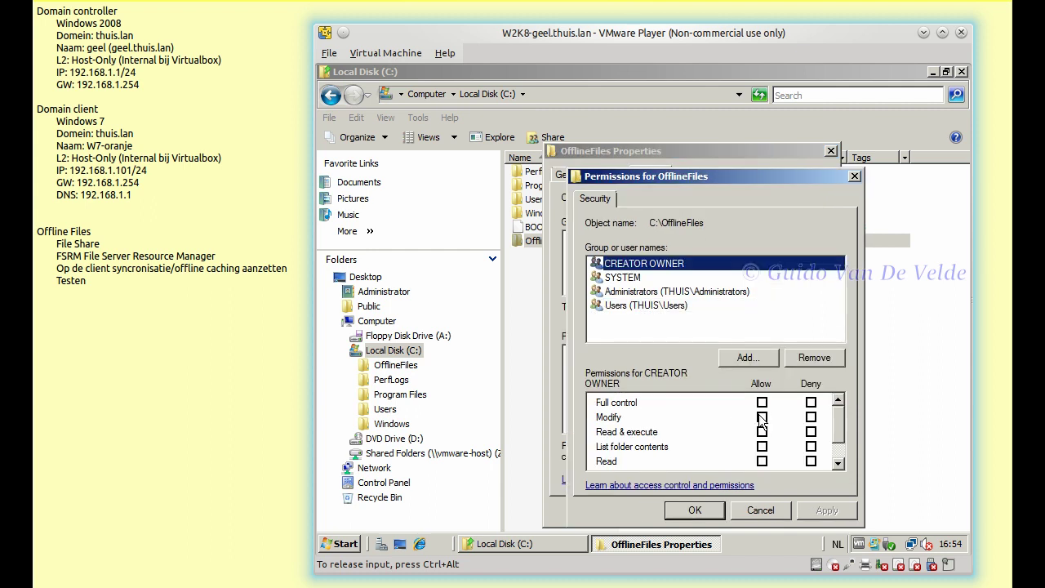
click(761, 417)
click(761, 402)
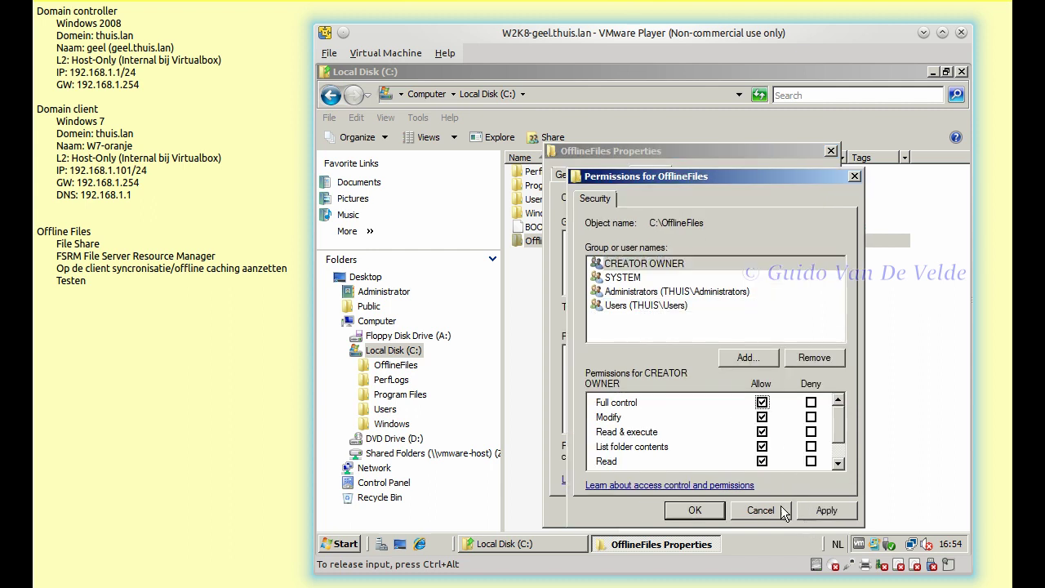
click(782, 512)
- Grant the Users group Full control on OfflineFiles and apply the change
click(769, 309)
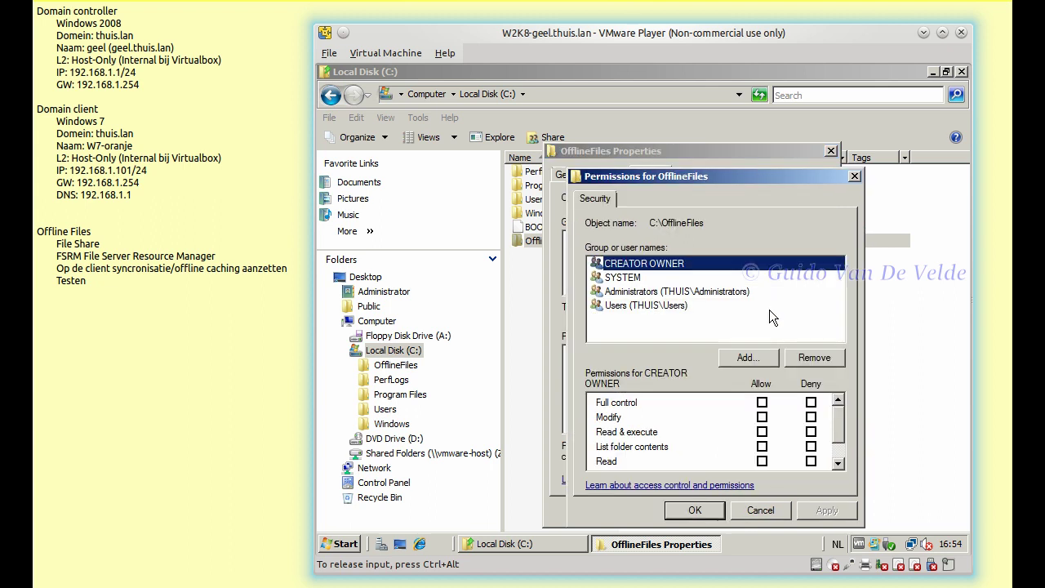
click(659, 309)
click(762, 401)
click(823, 510)
click(694, 510)
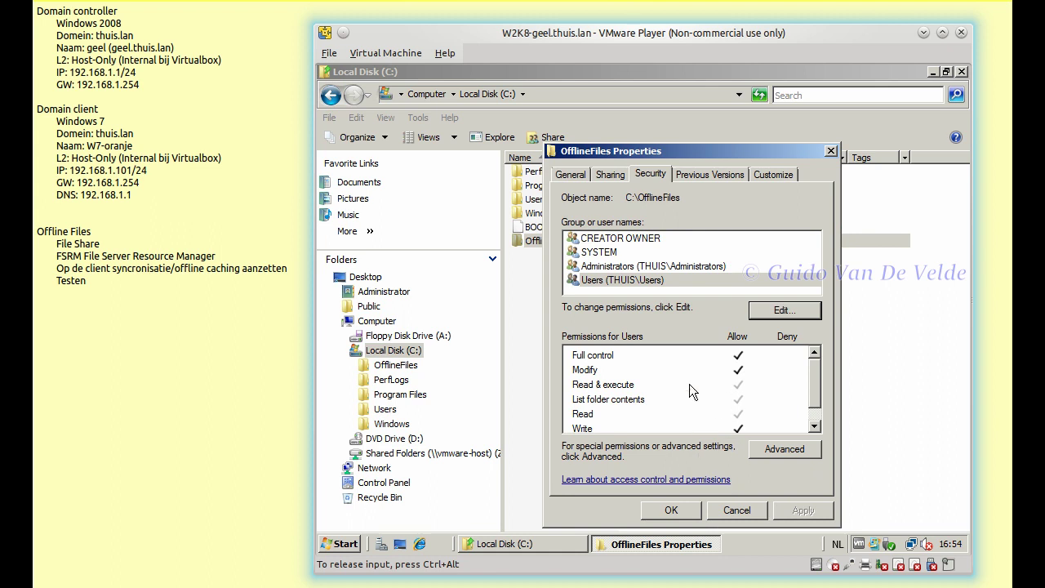
click(617, 269)
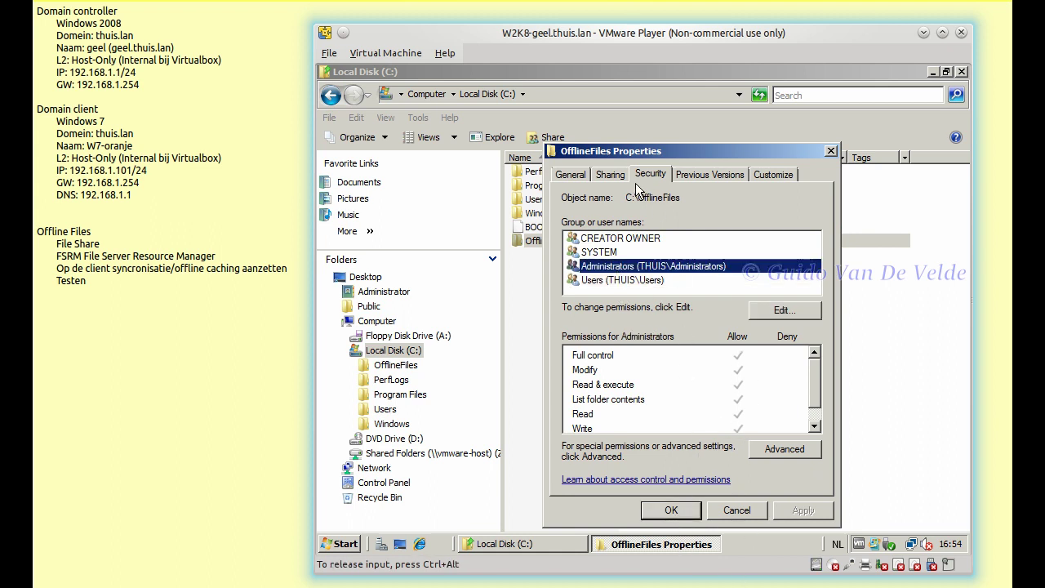
click(612, 175)
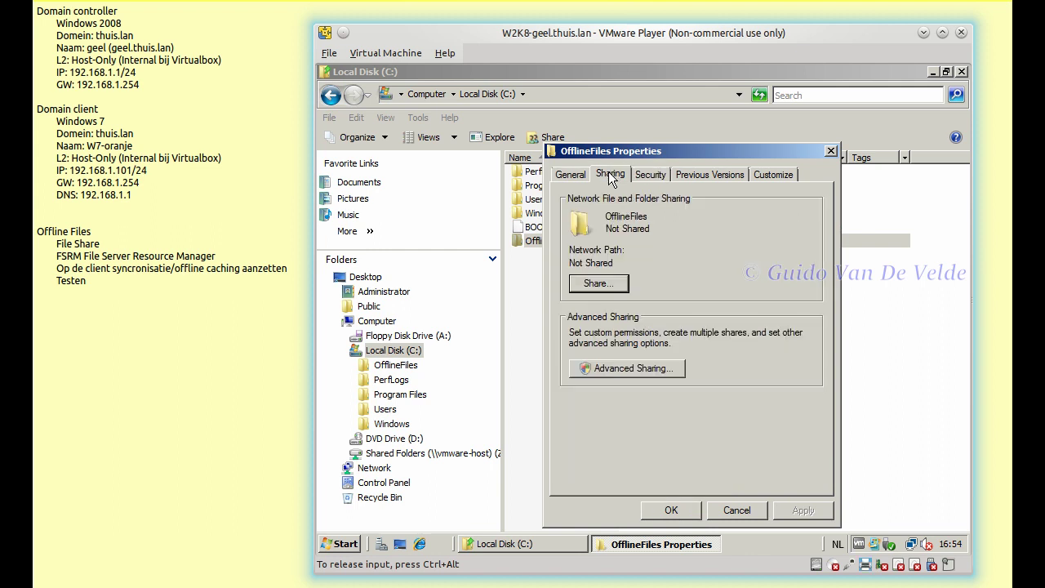
- Share OfflineFiles with the comment 'Share voor oefening OfflineFiles'
click(640, 370)
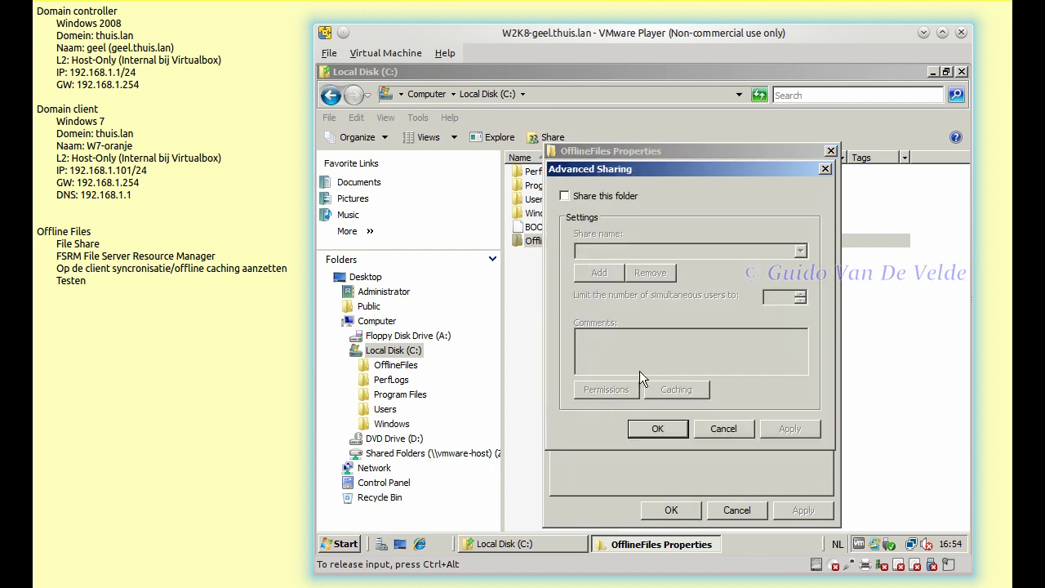
click(585, 196)
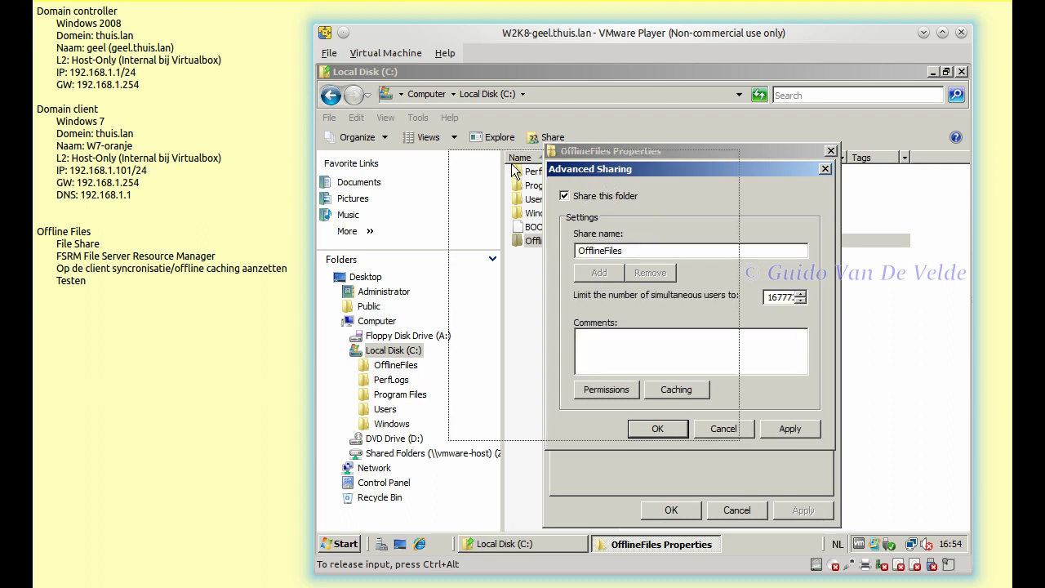
drag(606, 173, 509, 163)
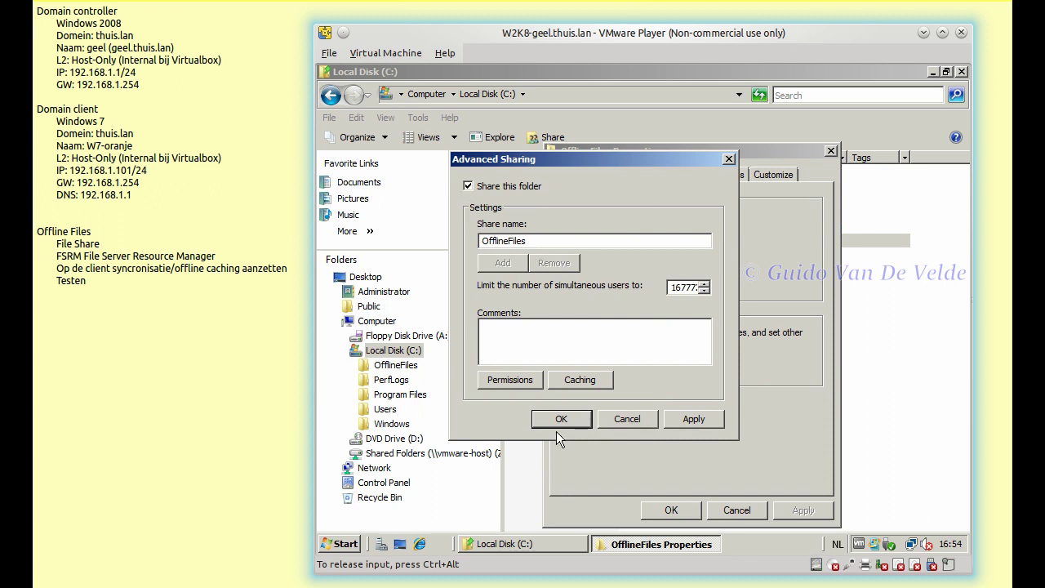
click(490, 324)
text(Share)
text(voor oefening OfflineFiles)
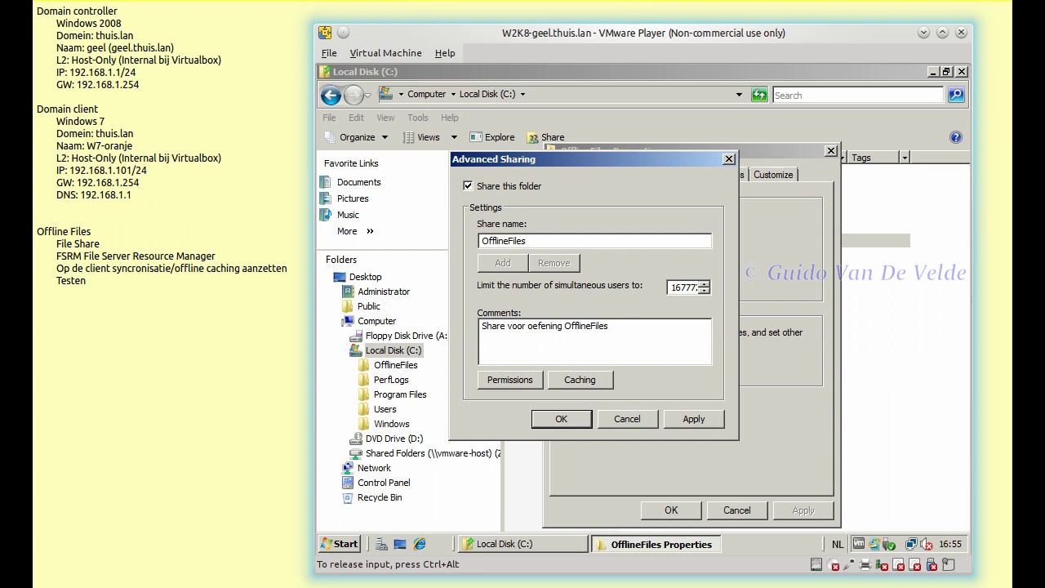
- Allow Everyone Full Control on the share permissions and confirm the sharing settings
click(502, 386)
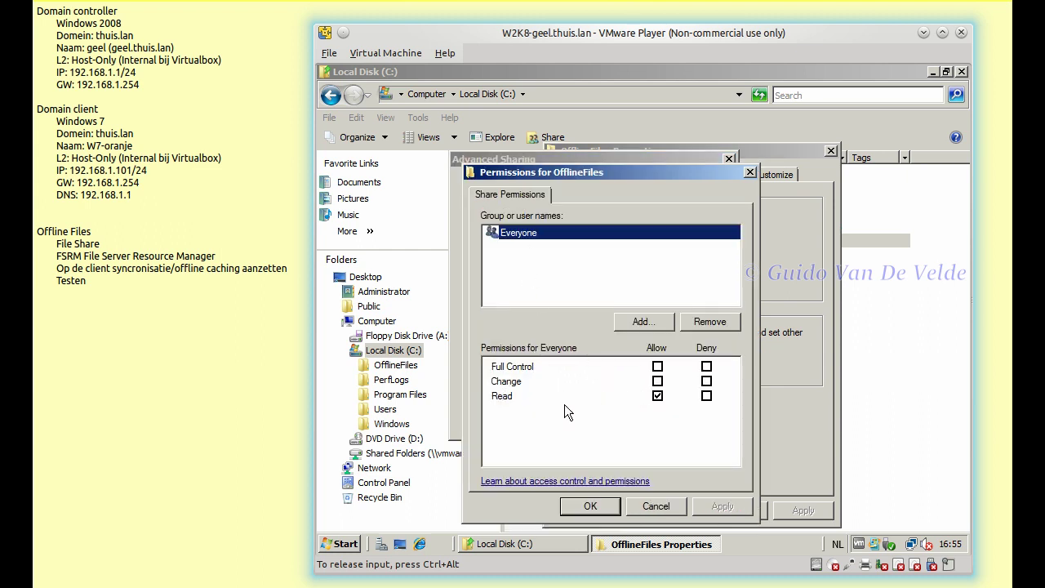
click(657, 367)
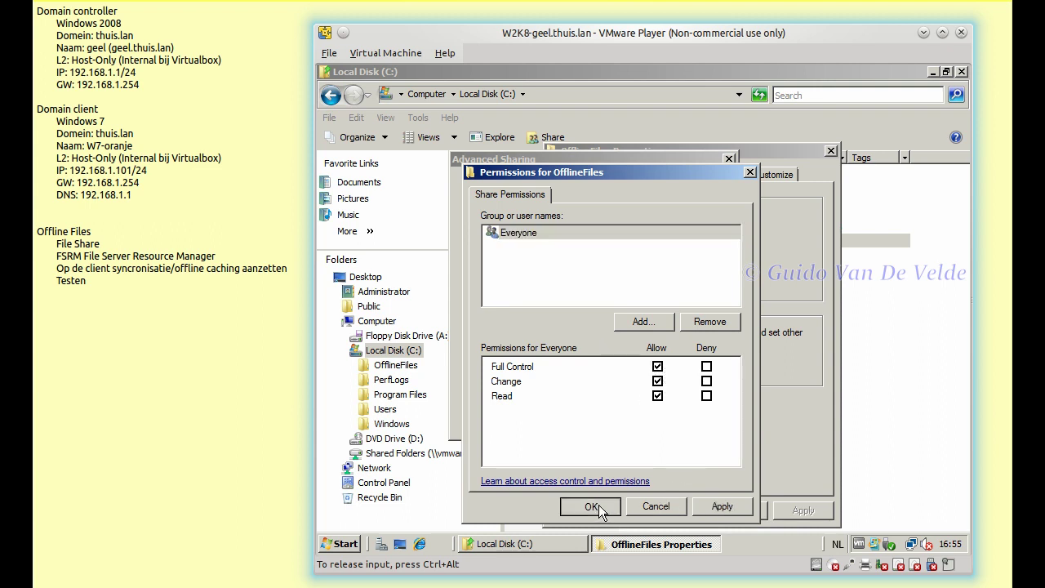
click(591, 506)
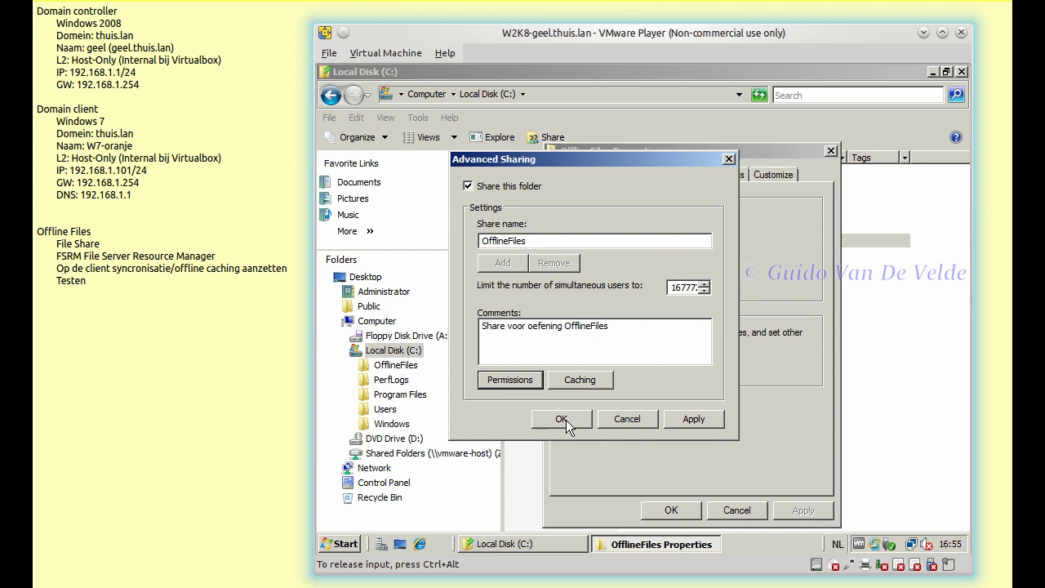
click(564, 420)
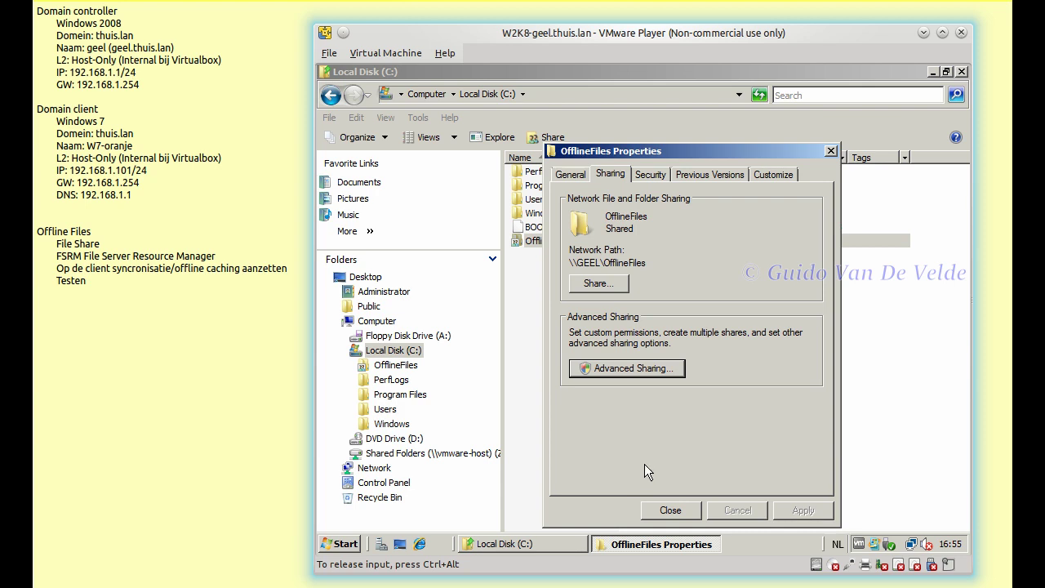
- Browse Network > GEEL to verify OfflineFiles is listed as a share, then close Explorer
click(670, 511)
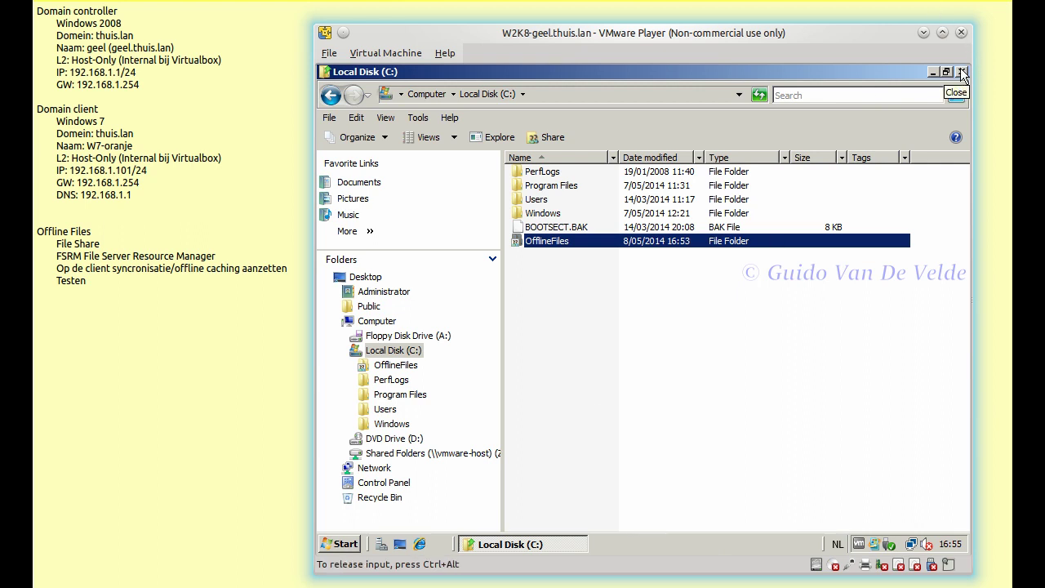
click(369, 468)
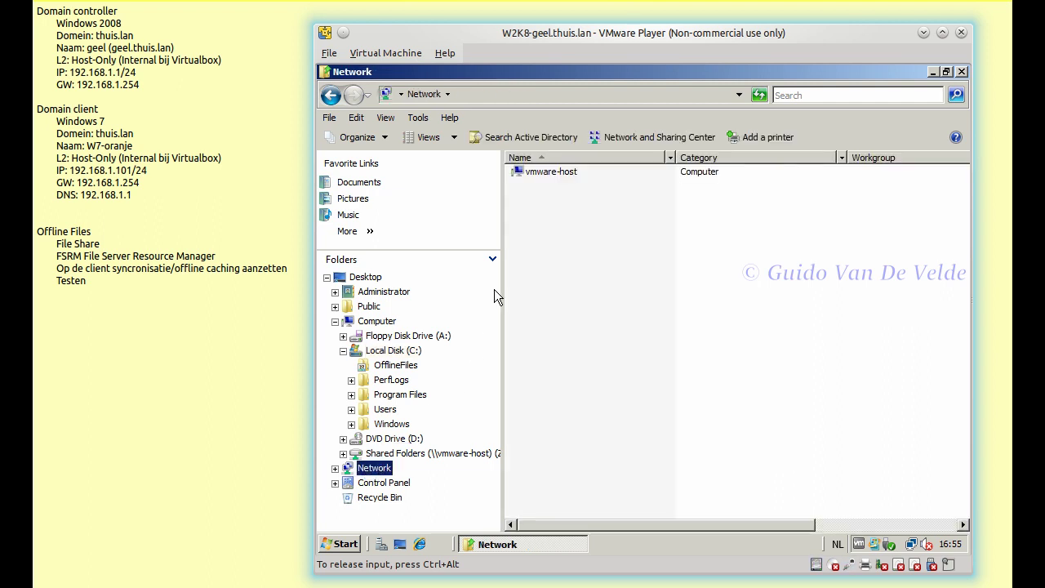
click(335, 467)
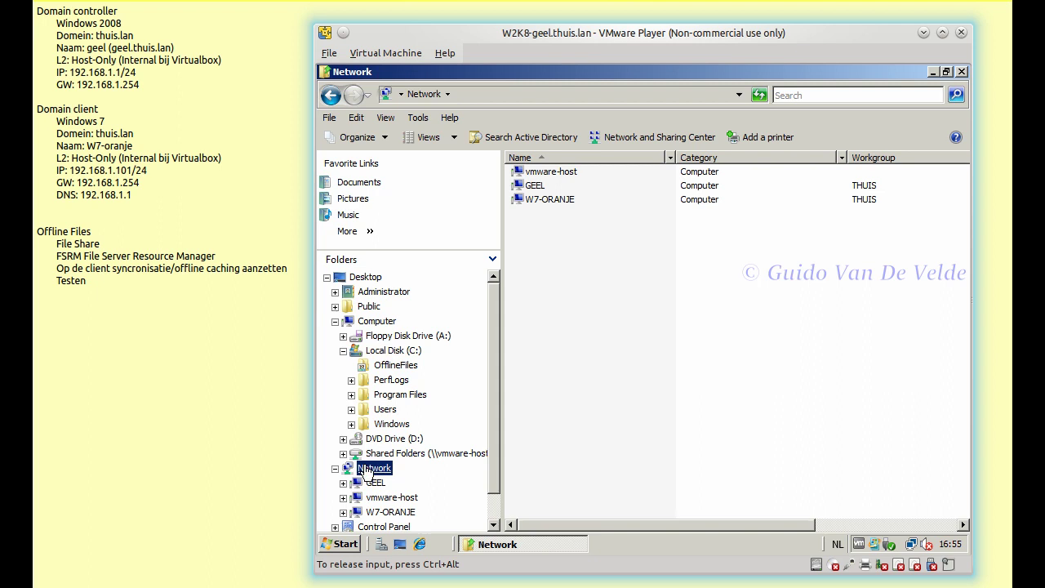
click(376, 484)
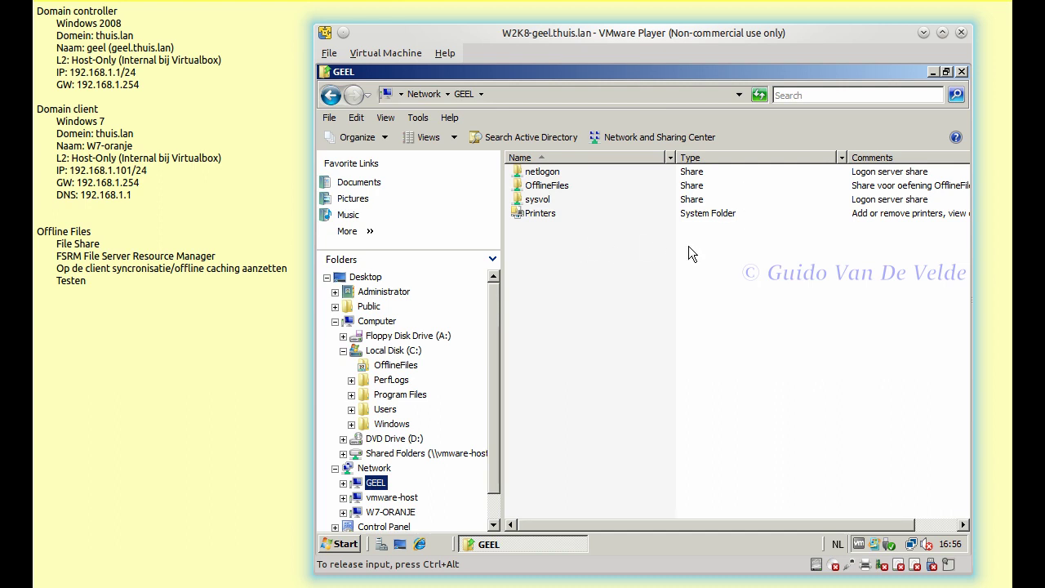
click(961, 72)
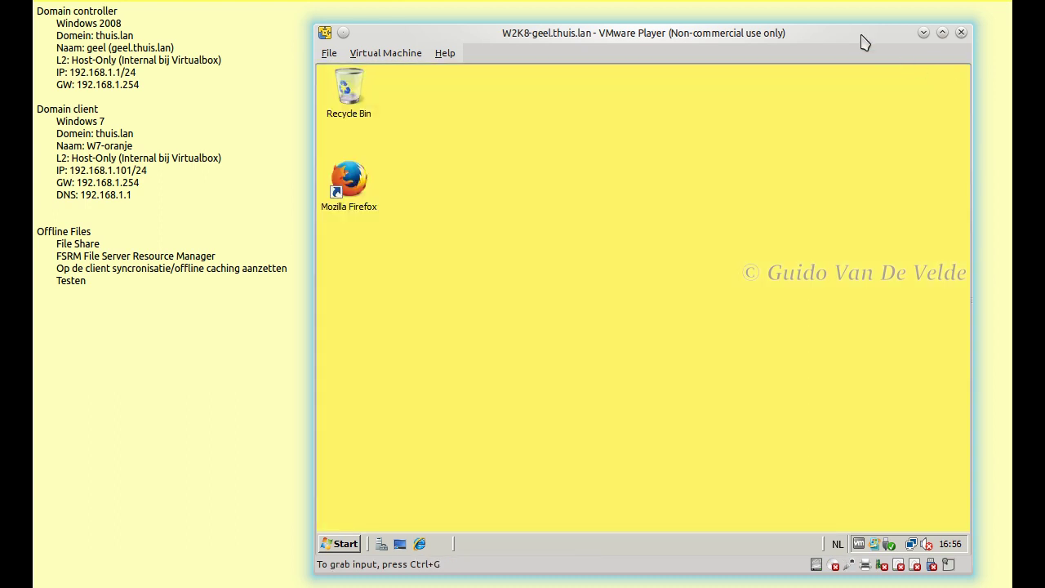
drag(860, 40, 551, 26)
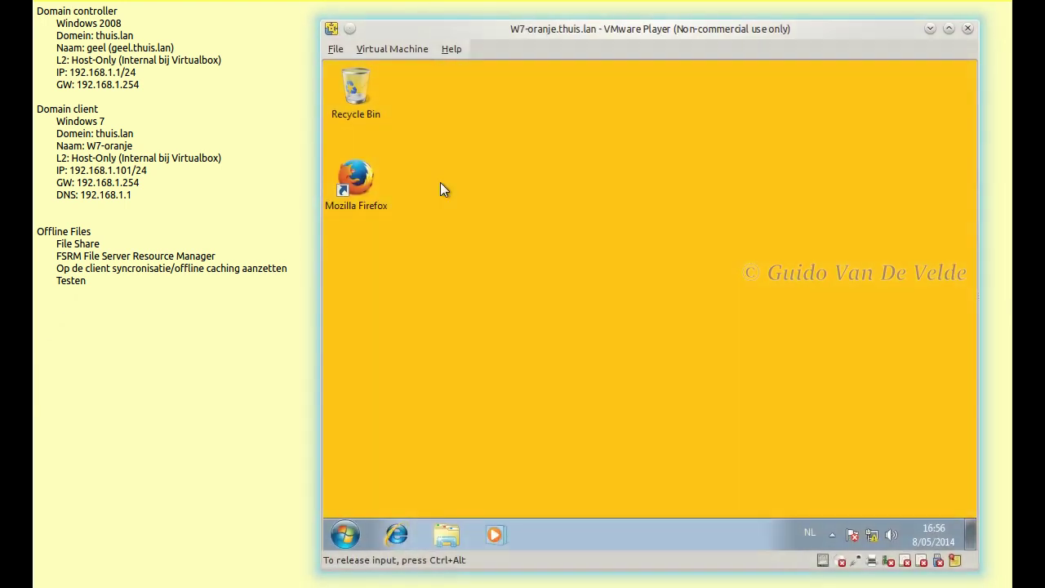
- Switch to the server VM and launch Active Directory Users and Computers
click(344, 534)
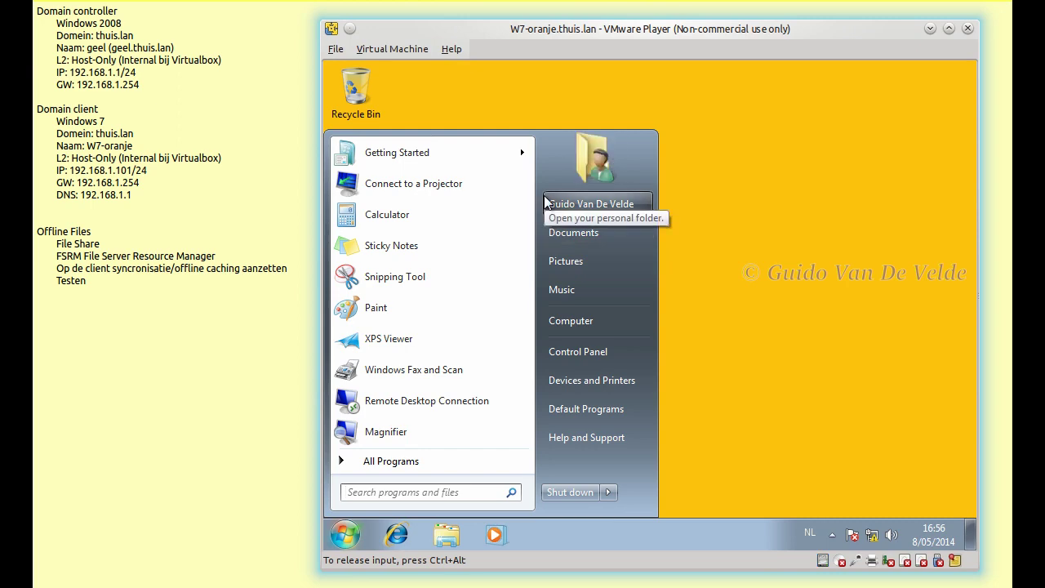
key(ctrl+alt)
key(alt+Tab)
drag(642, 29, 553, 40)
click(208, 540)
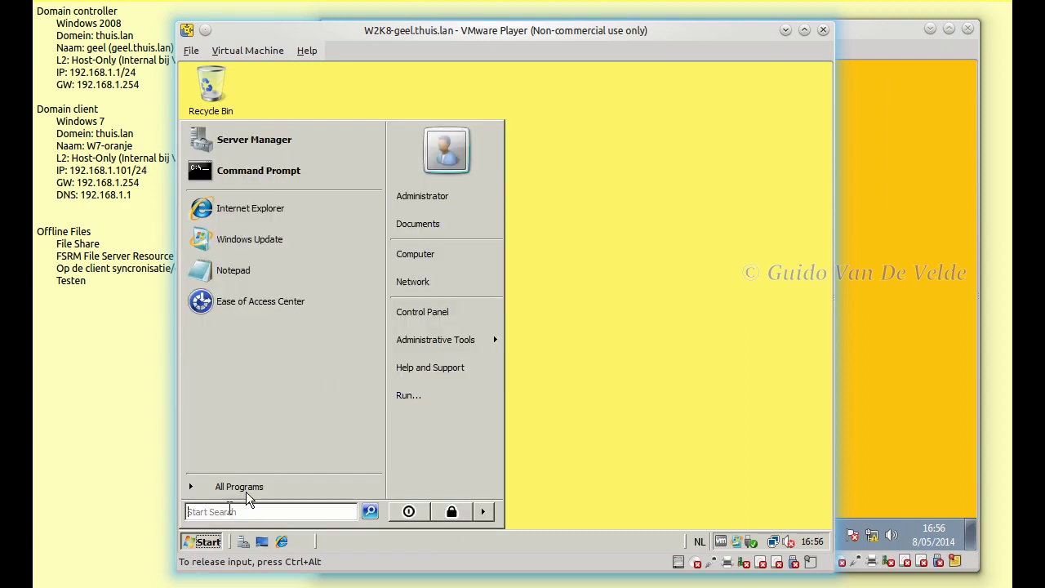
mouse_move(482, 339)
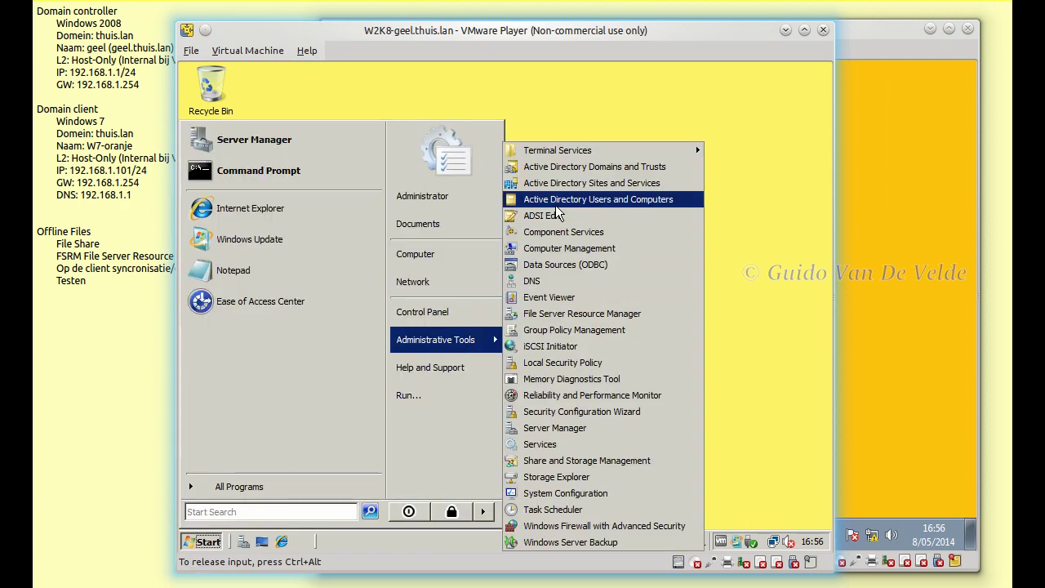
click(555, 204)
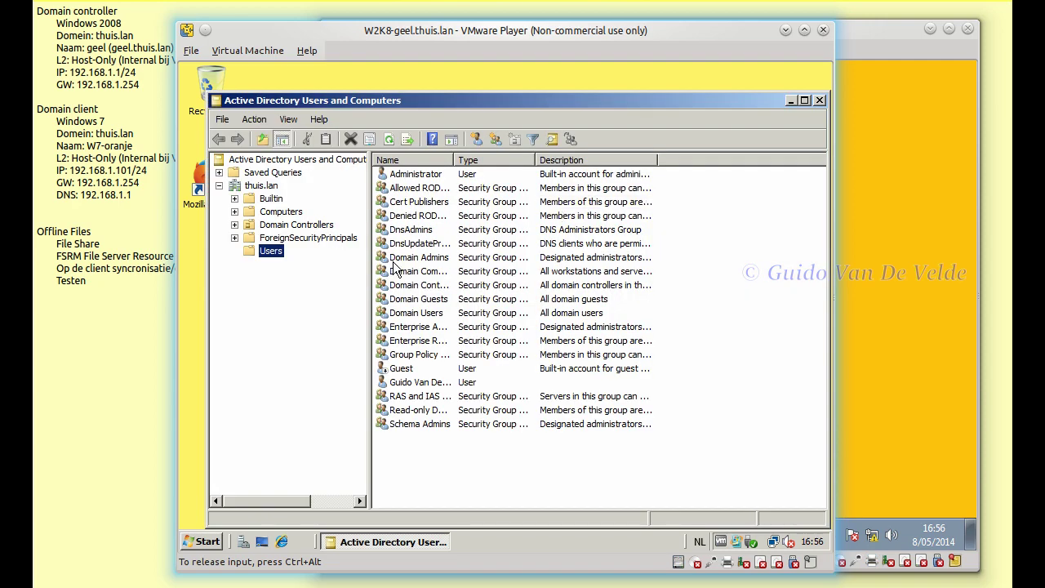
- Confirm the domain user's Member Of tab lists only Domain Users, then close everything
double_click(411, 384)
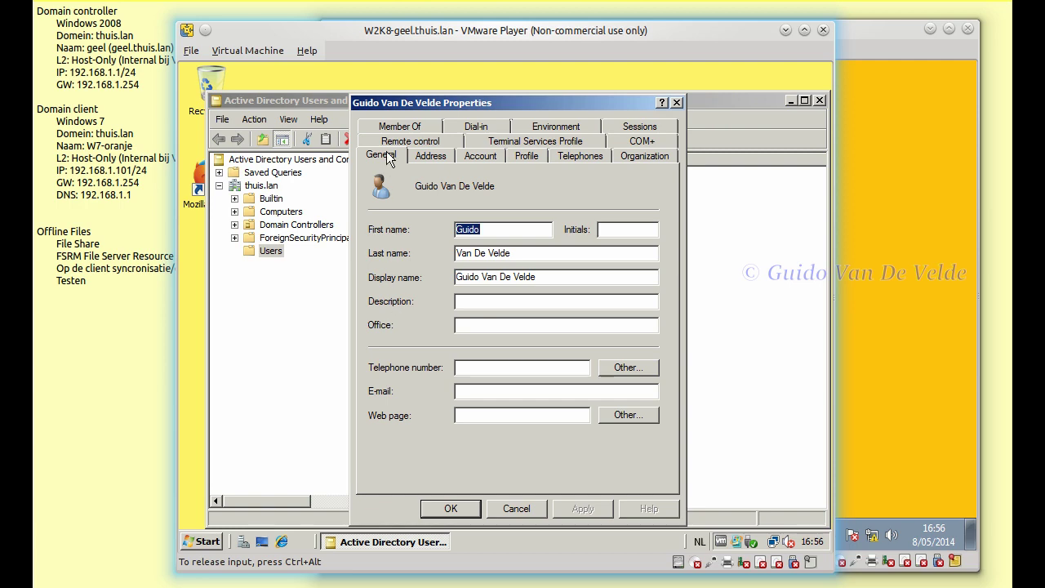
click(396, 125)
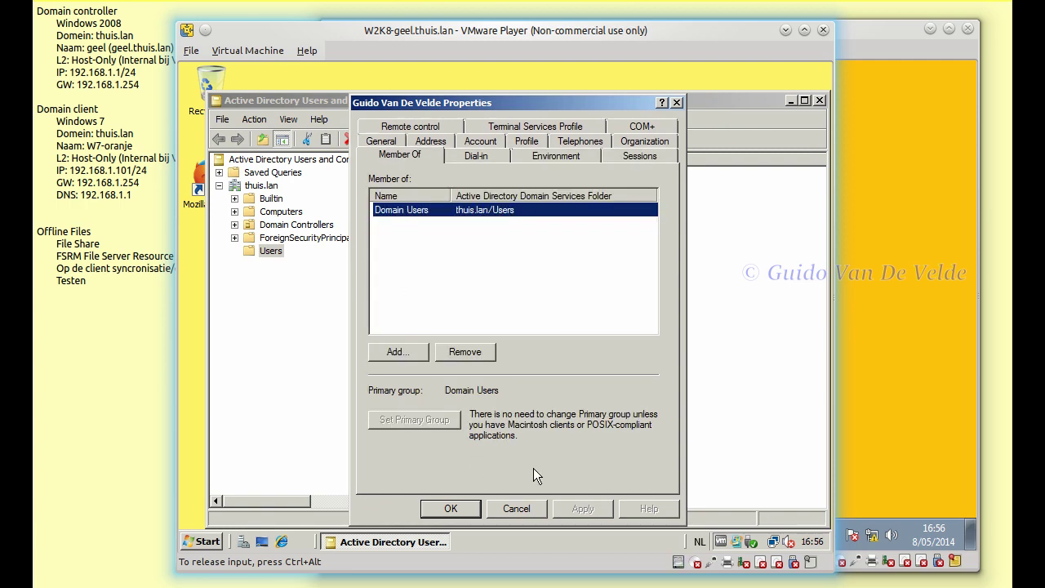
click(515, 509)
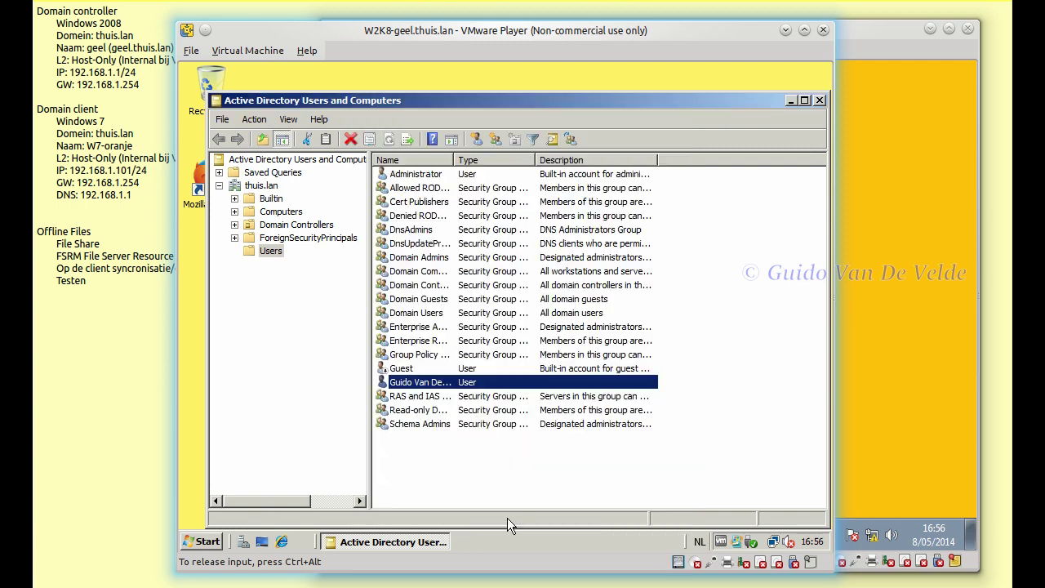
click(820, 100)
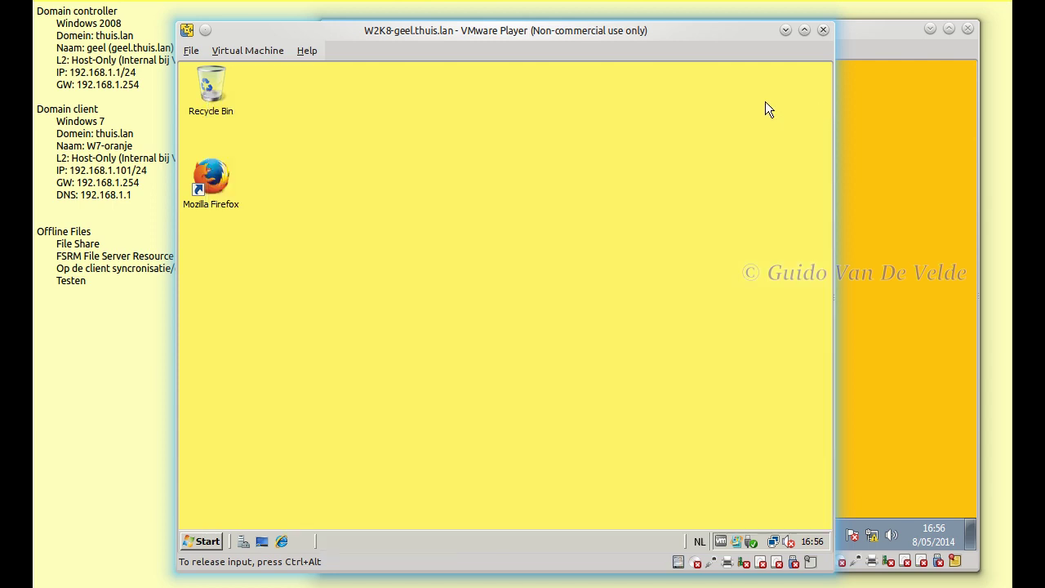
- On Windows 7, browse Network to GEEL to list its netlogon, OfflineFiles and sysvol shares
drag(658, 36, 506, 584)
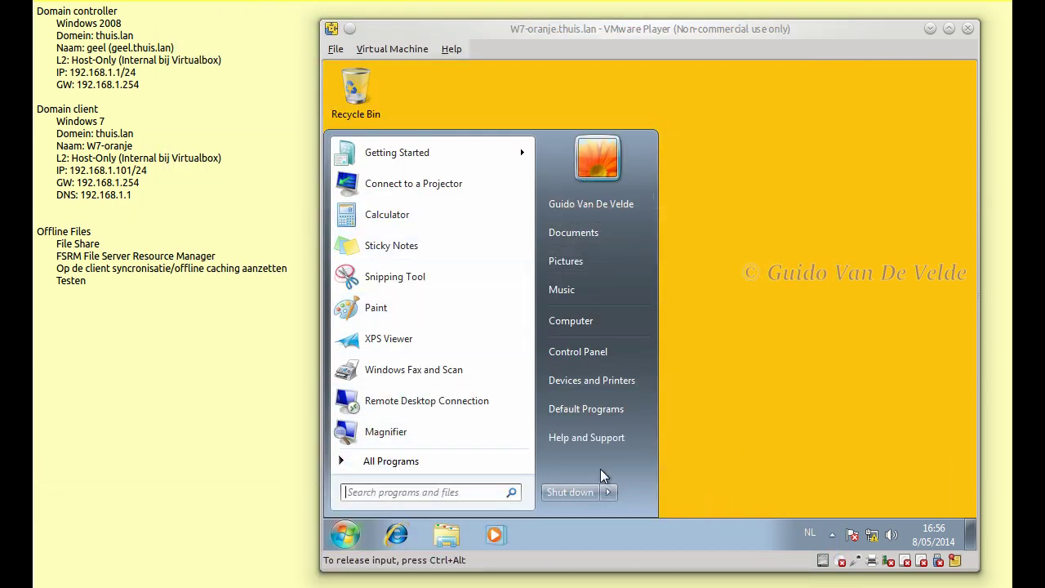
click(738, 449)
click(454, 536)
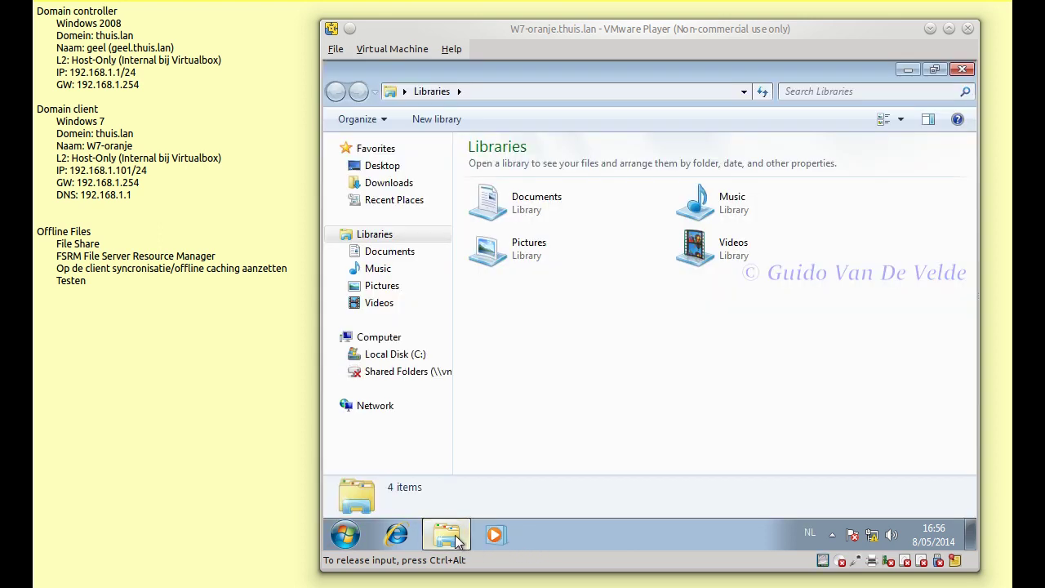
click(359, 405)
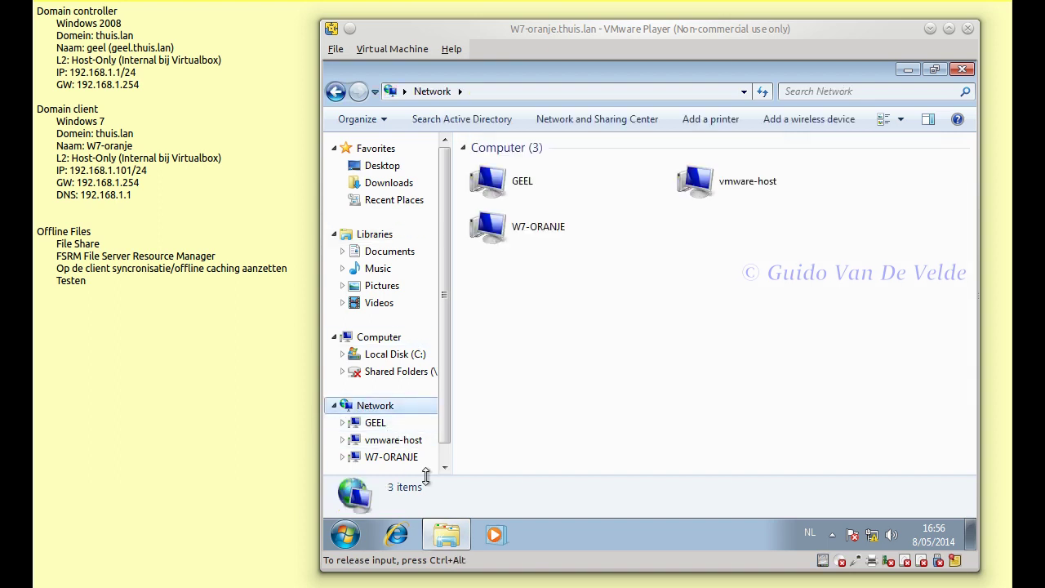
click(404, 459)
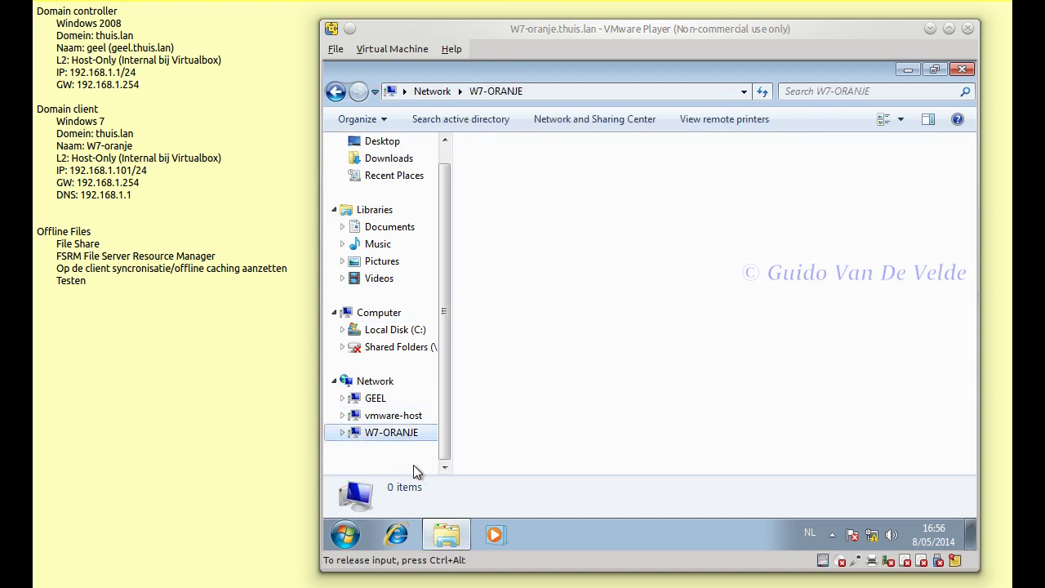
click(372, 399)
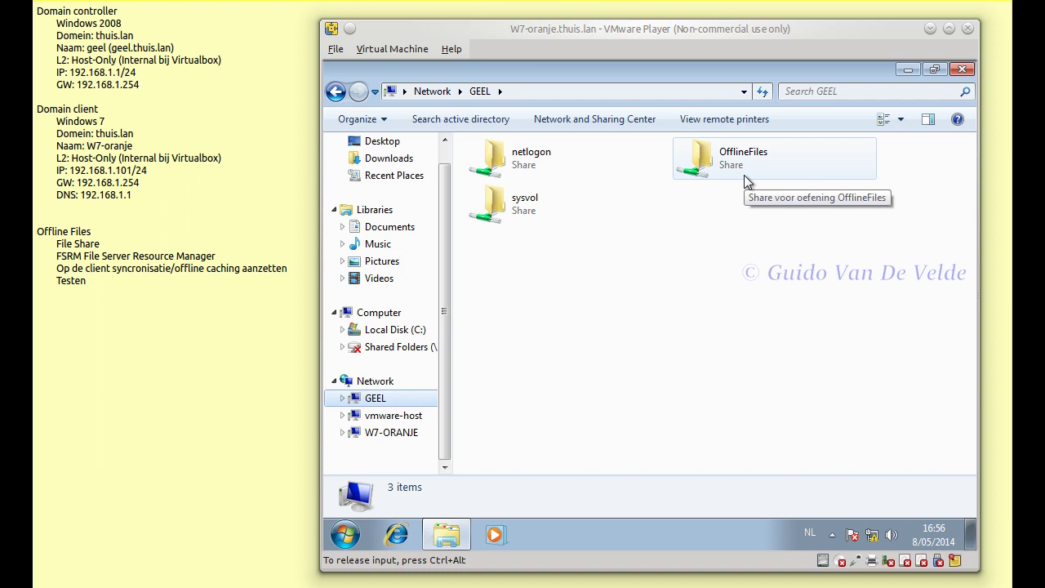
- Open GEEL's OfflineFiles share and create a new text document, Tekst1, inside it
click(744, 175)
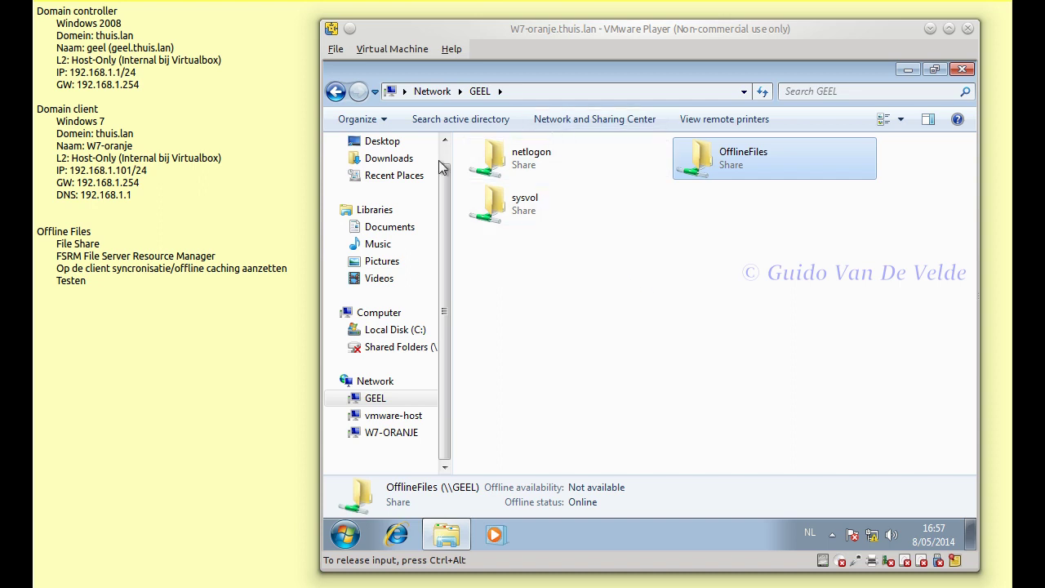
double_click(701, 168)
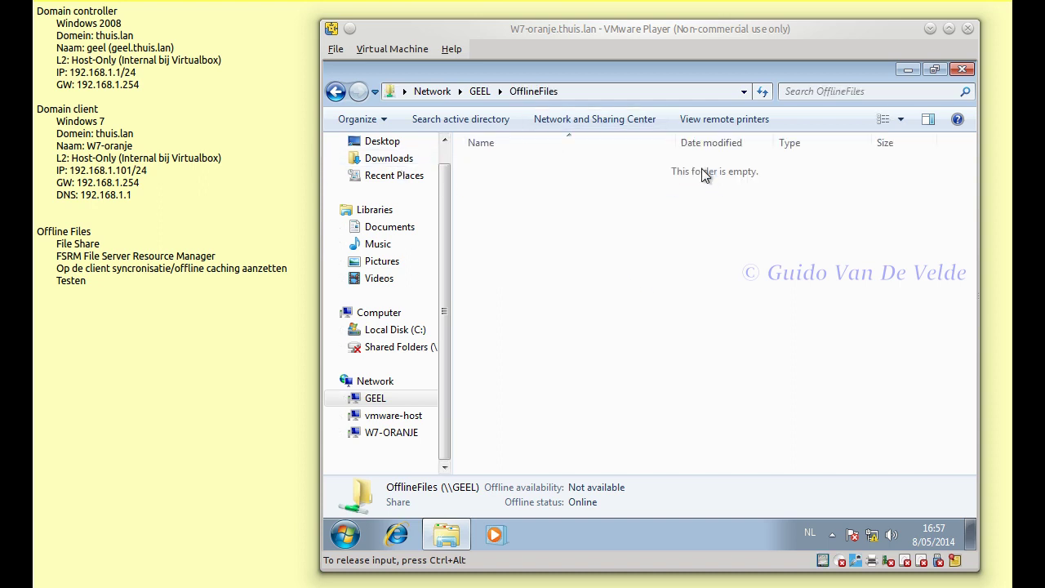
right_click(542, 248)
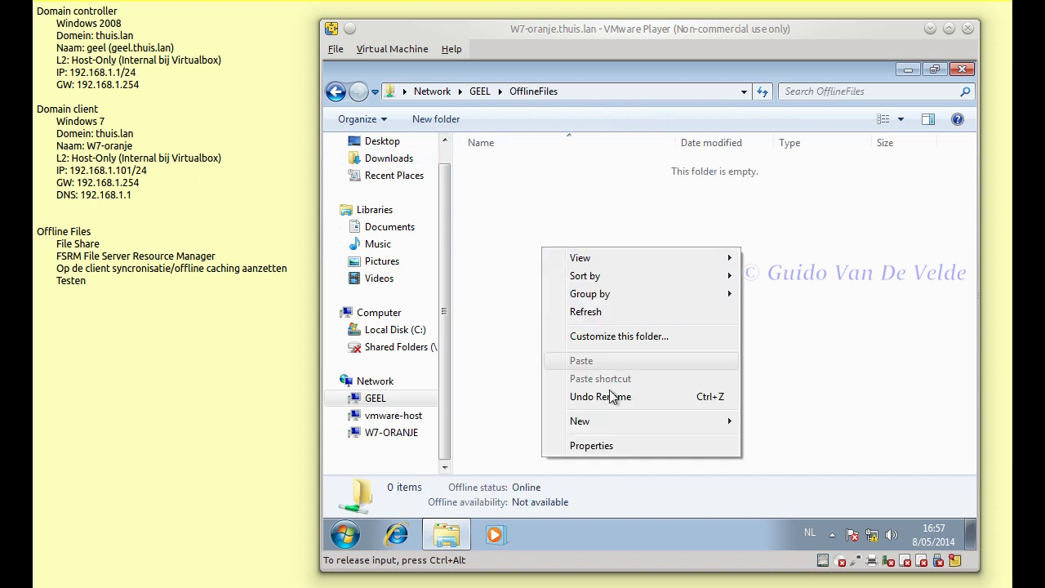
mouse_move(694, 423)
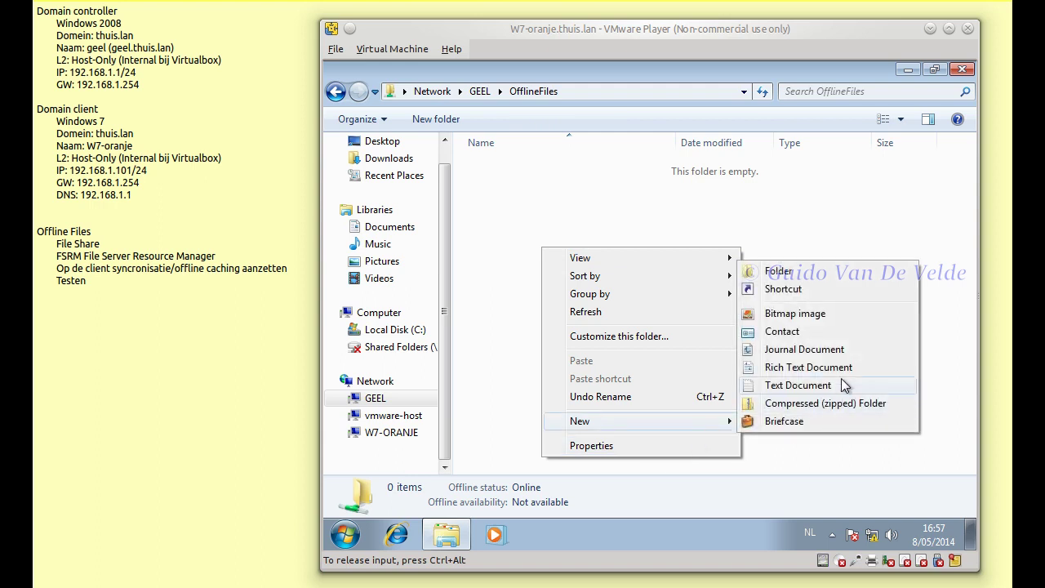
click(838, 387)
text(Test)
key(Escape)
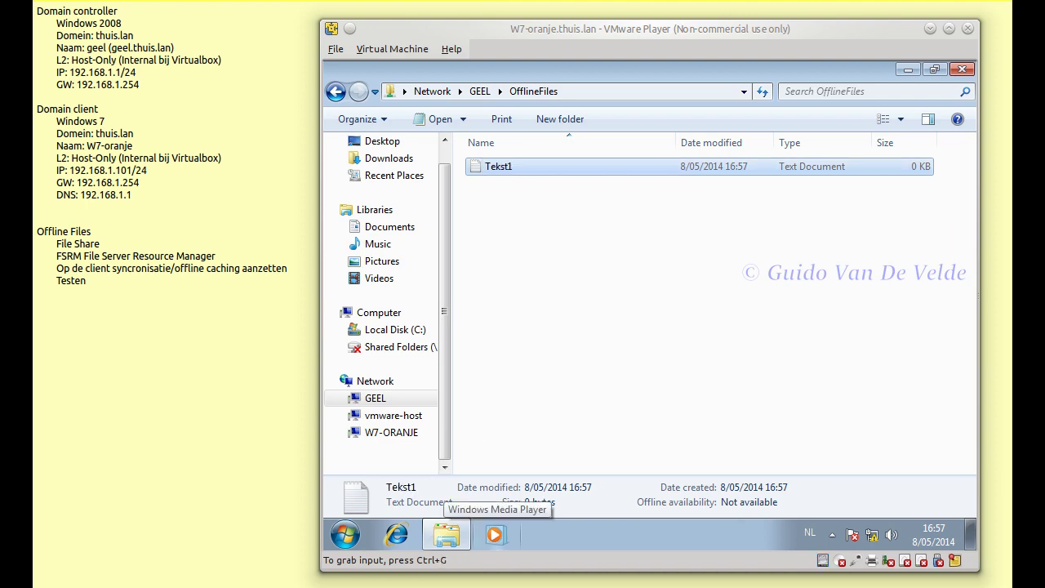
key(alt+Tab)
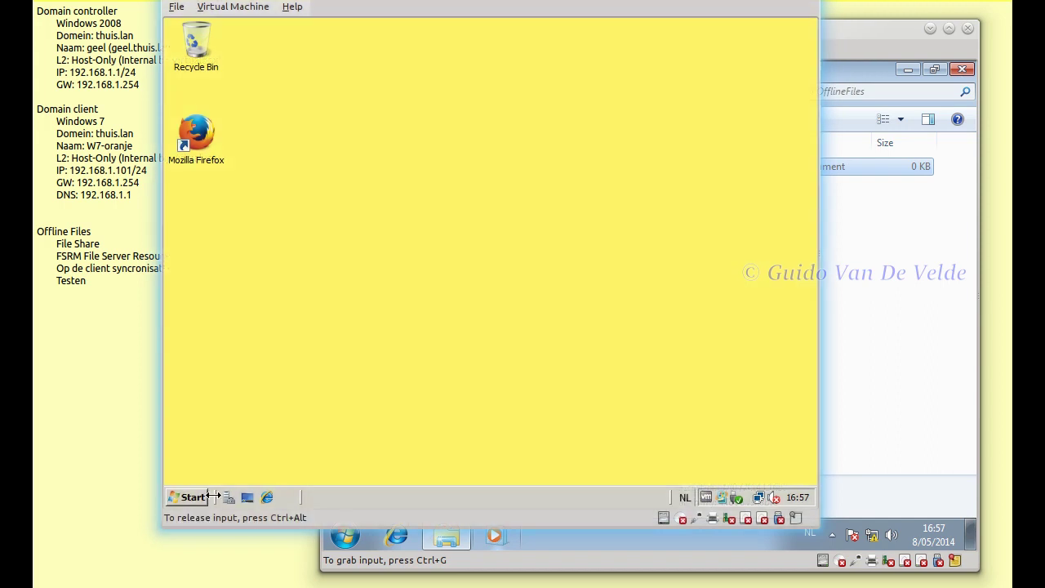
- On the server, browse to C:\OfflineFiles to confirm Tekst1 is there, then return to Windows 7
right_click(195, 499)
click(237, 439)
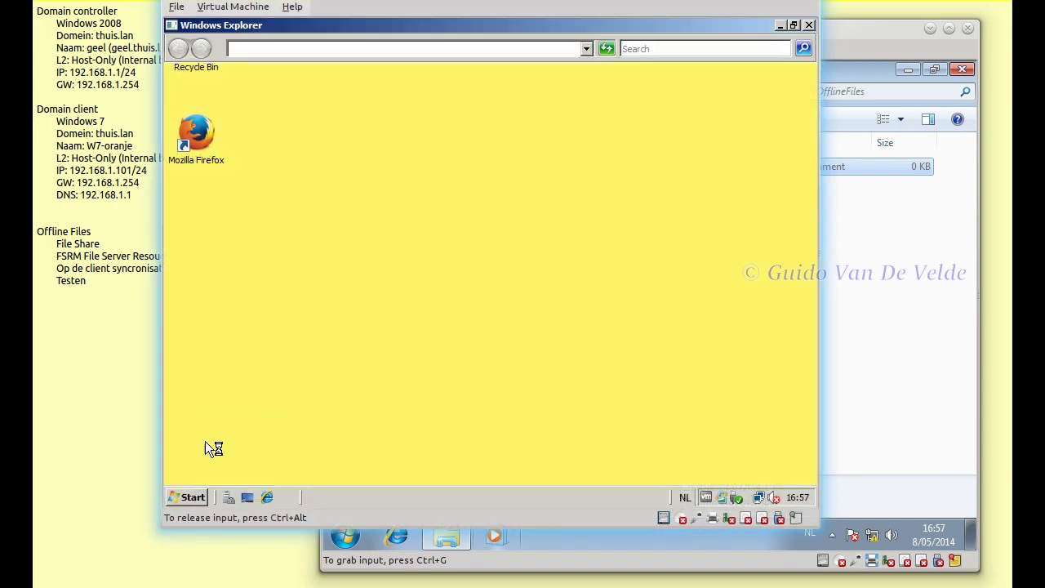
scroll(332, 262, up, 6)
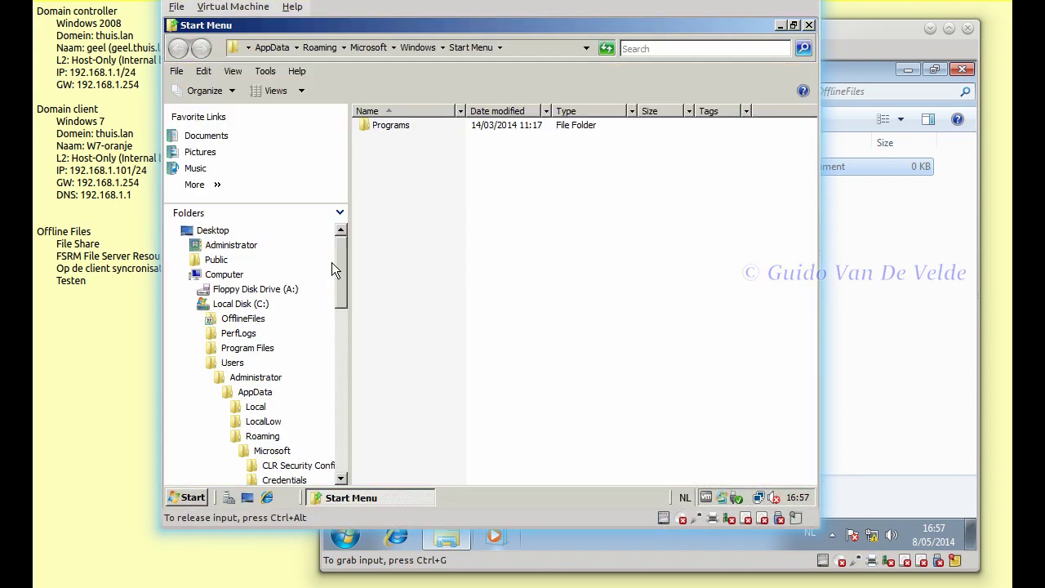
click(198, 363)
click(242, 319)
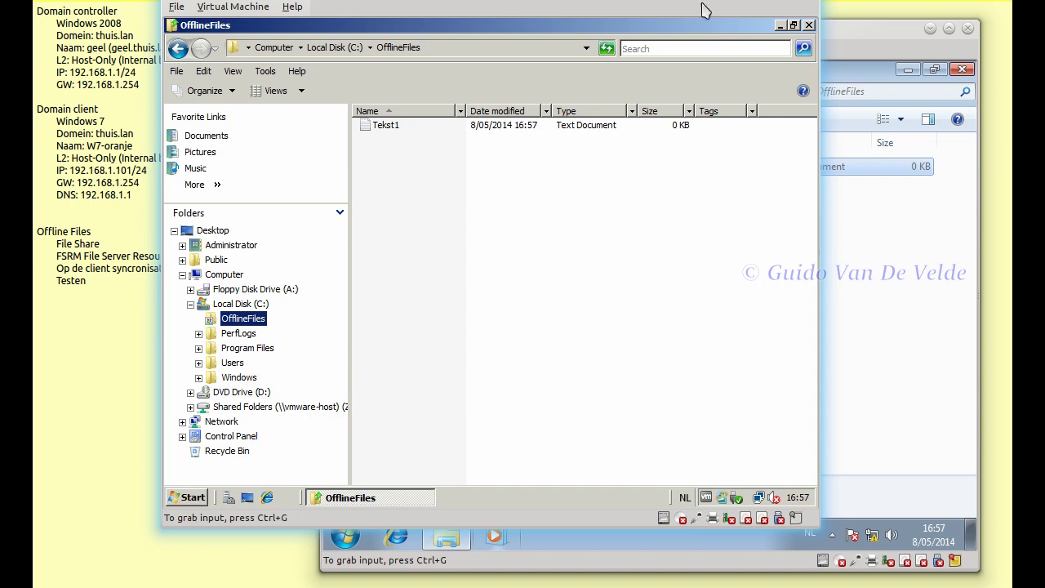
key(alt+Tab)
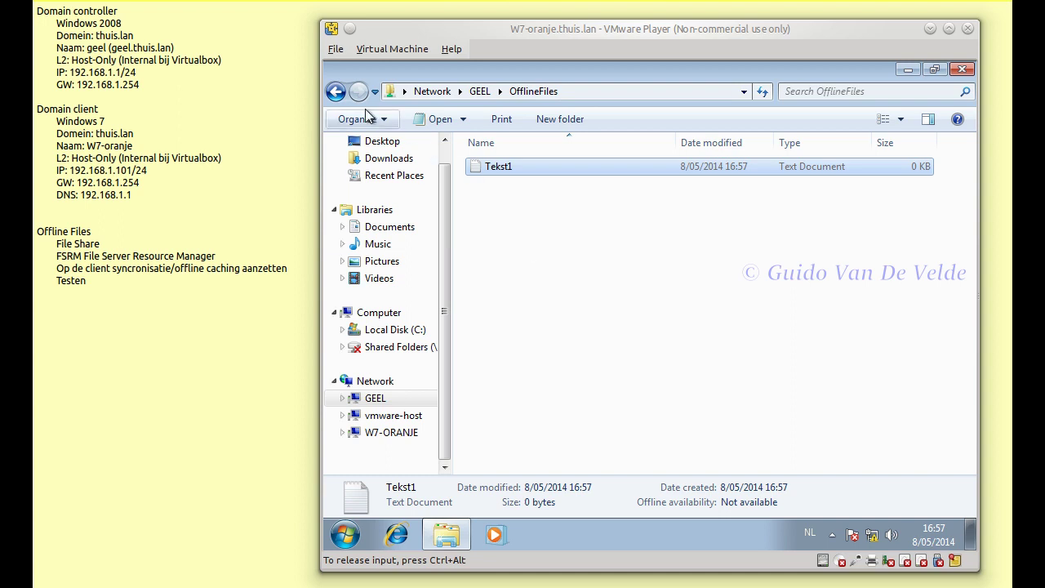
- Back on GEEL's shares, try mapping OfflineFiles as O: with reconnect-at-logon off, then cancel the mapping
click(336, 91)
right_click(807, 162)
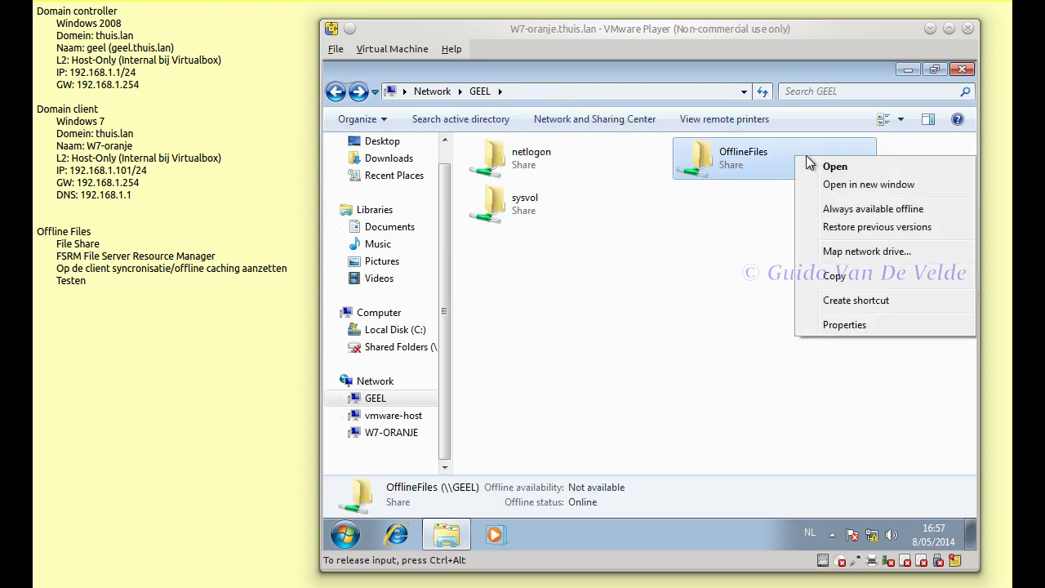
click(722, 250)
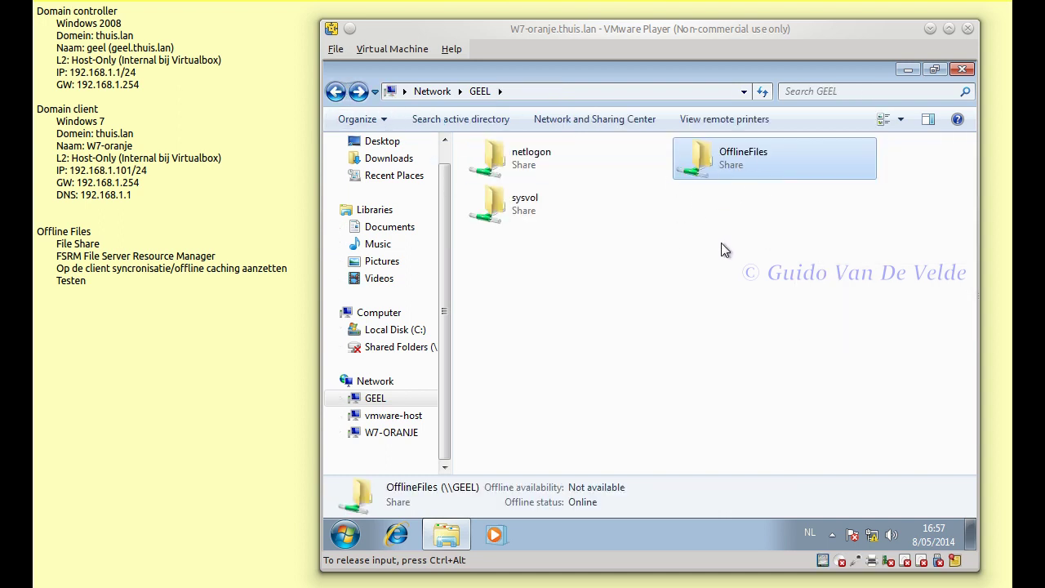
right_click(744, 150)
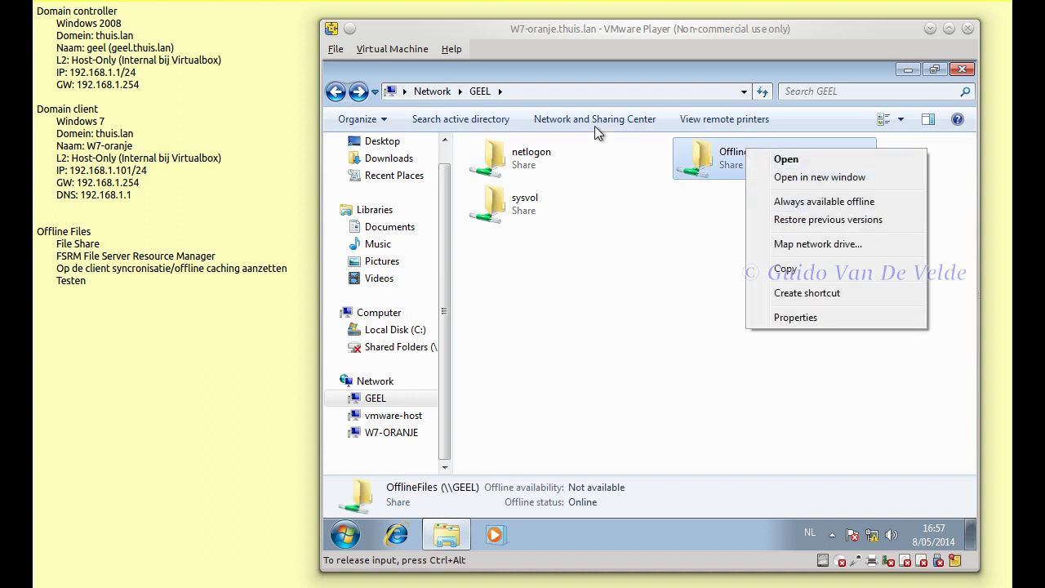
click(833, 245)
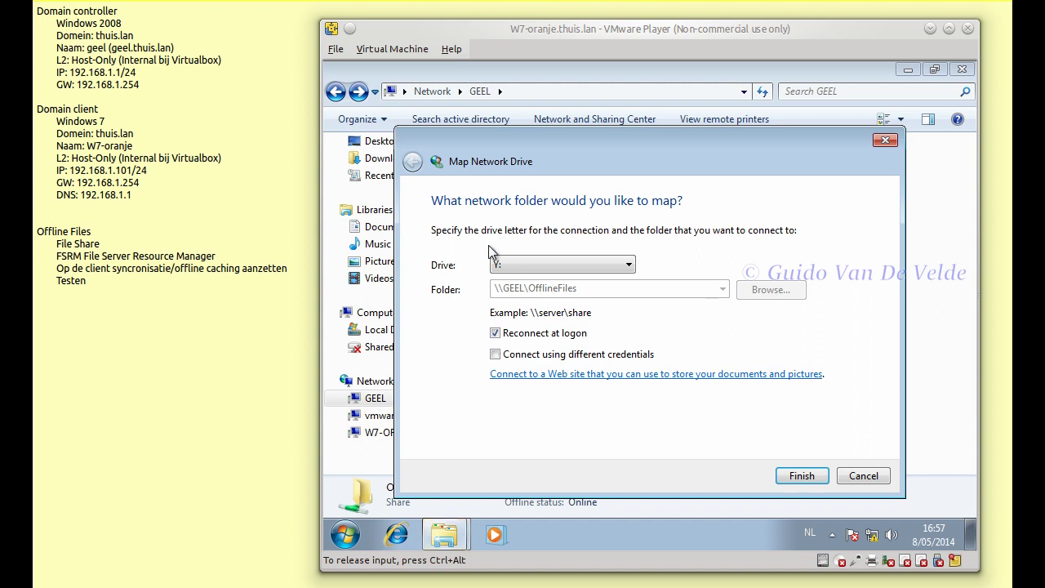
click(628, 267)
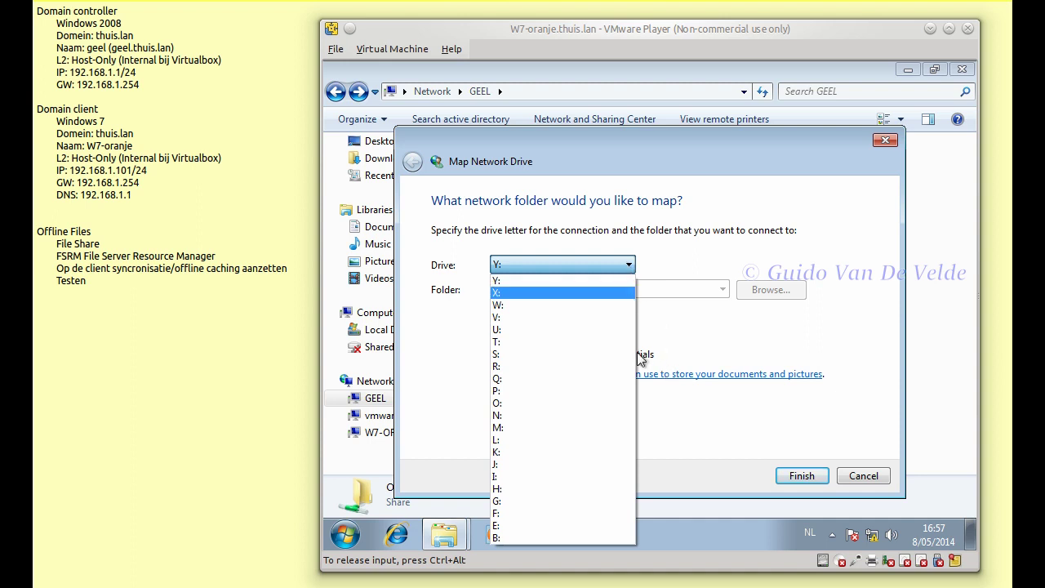
click(550, 403)
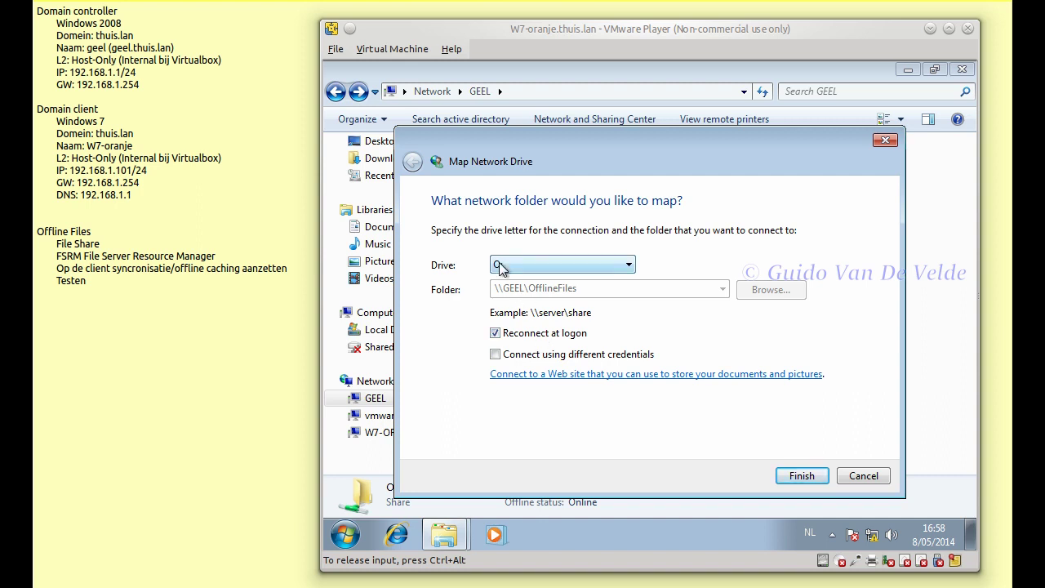
click(515, 341)
click(870, 476)
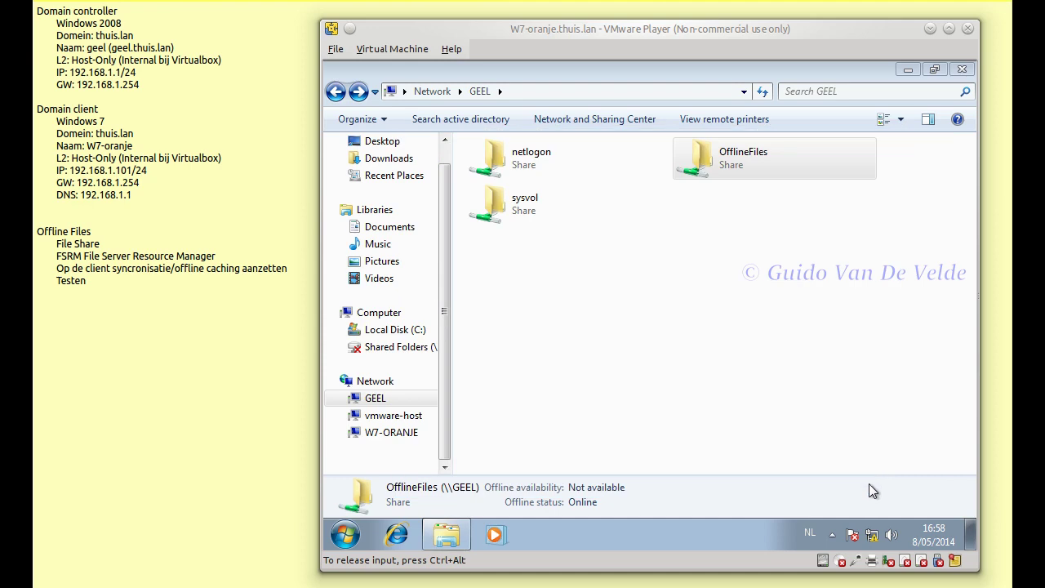
key(ctrl+alt)
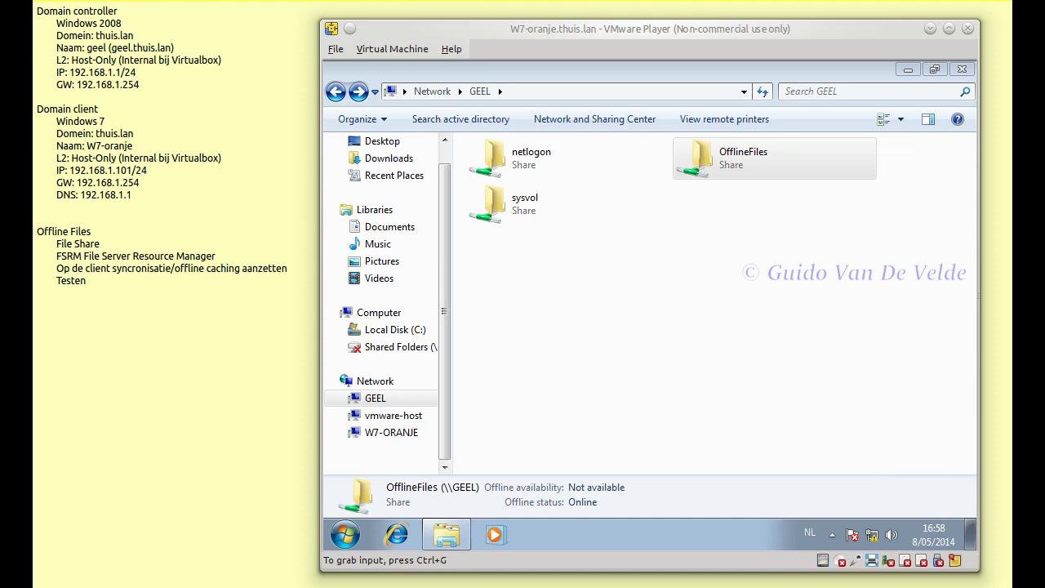
- Read the Offline Files steps on page 1 of the filesharing exercises PDF, then return to the OfflineFiles share
key(alt+Tab)
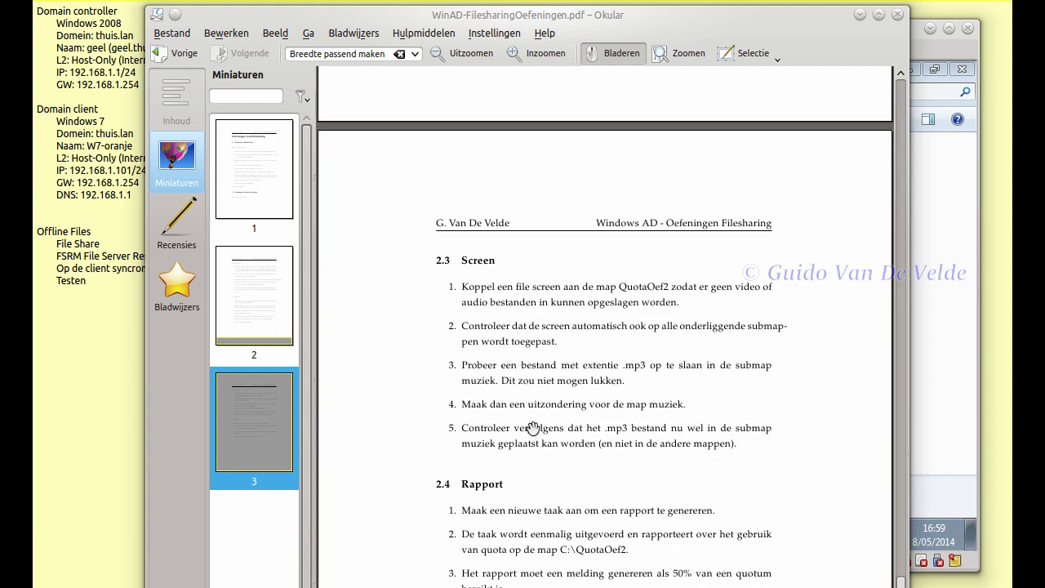
scroll(539, 416, up, 5)
scroll(544, 404, up, 12)
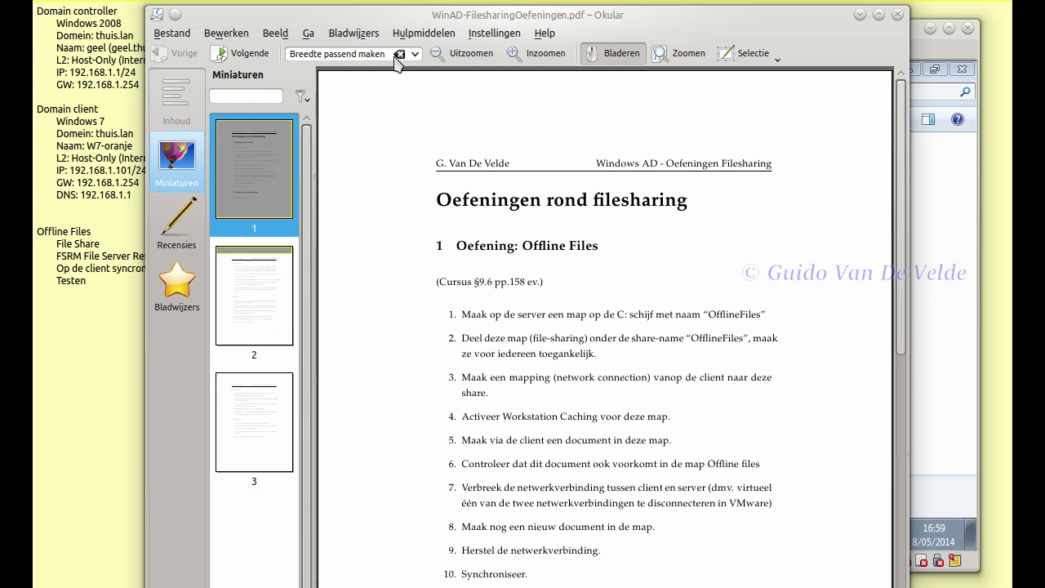
click(860, 15)
right_click(682, 170)
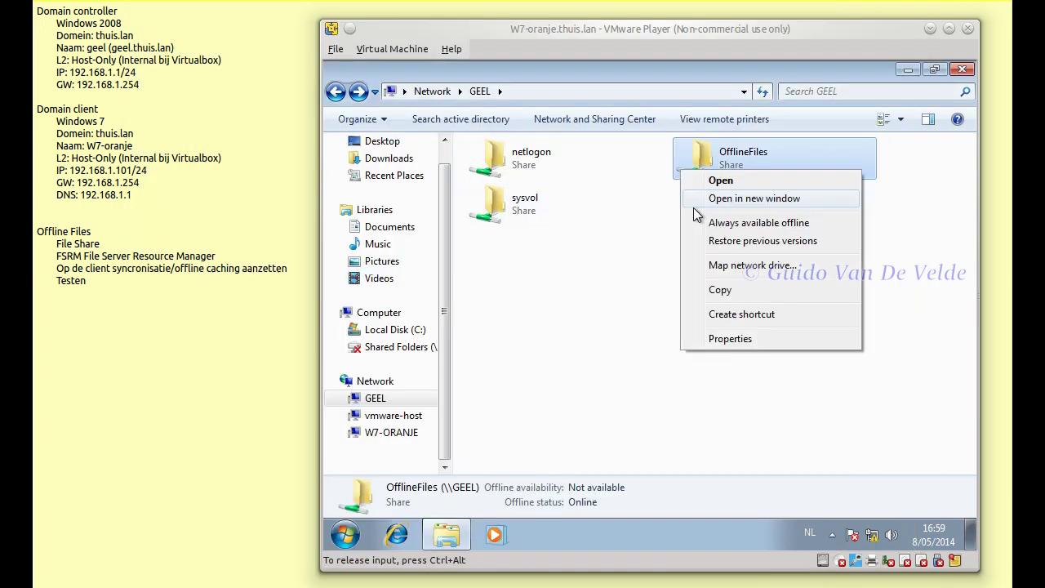
- Map OfflineFiles on GEEL as drive O:, widen the navigation pane, and open O: showing Tekst1
click(727, 266)
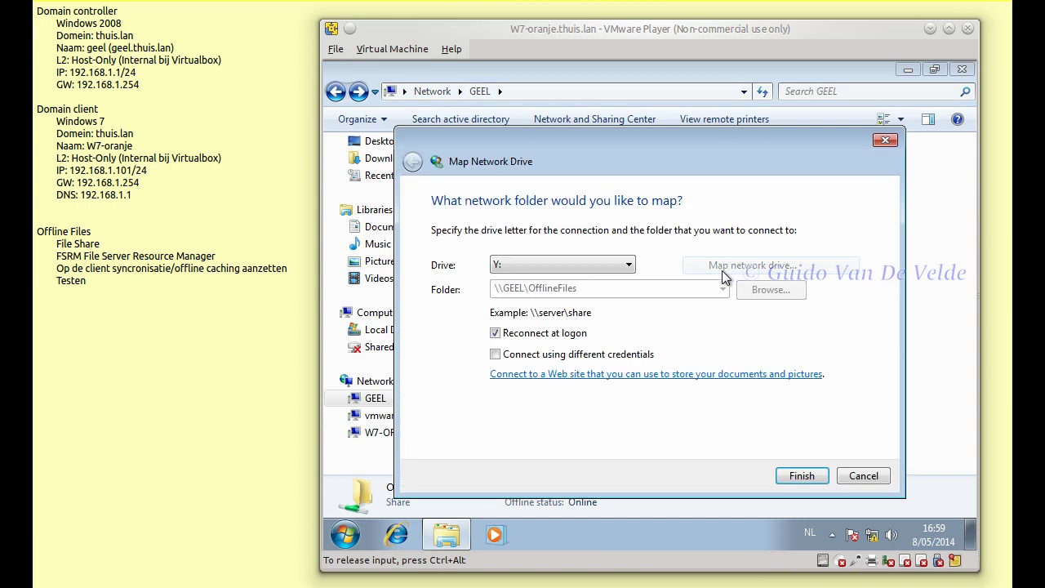
click(527, 270)
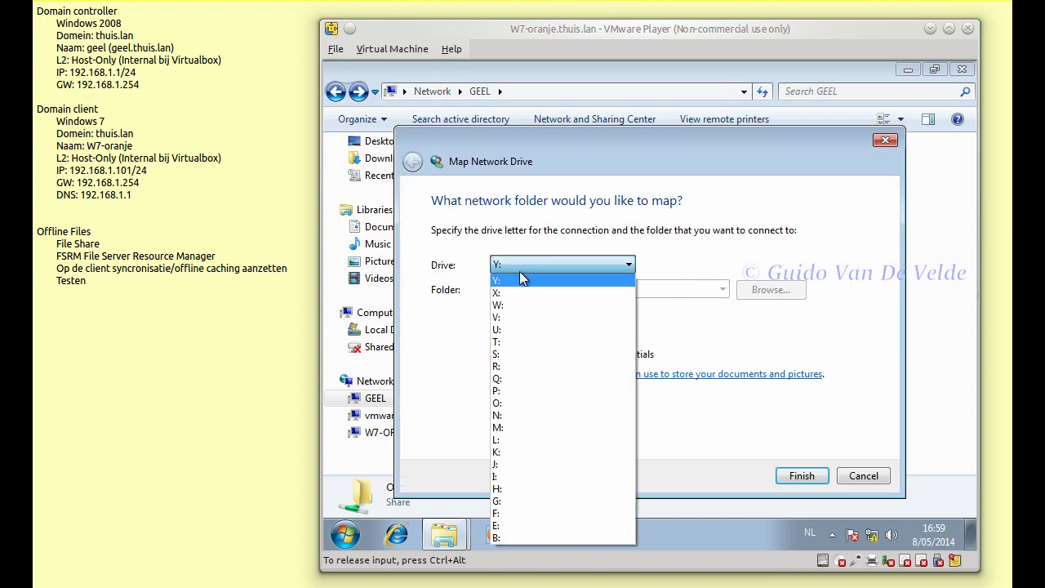
click(527, 401)
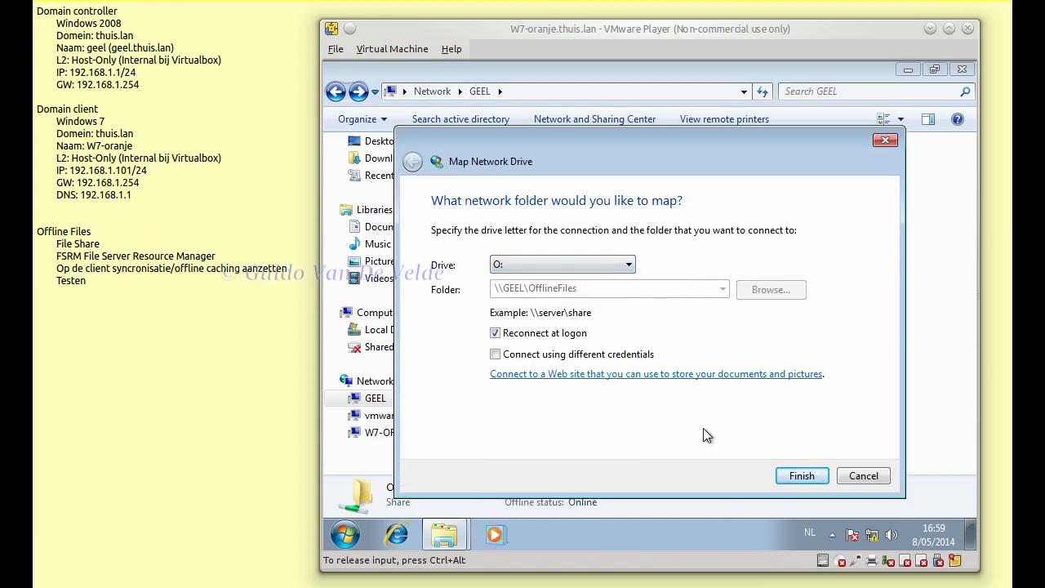
click(788, 476)
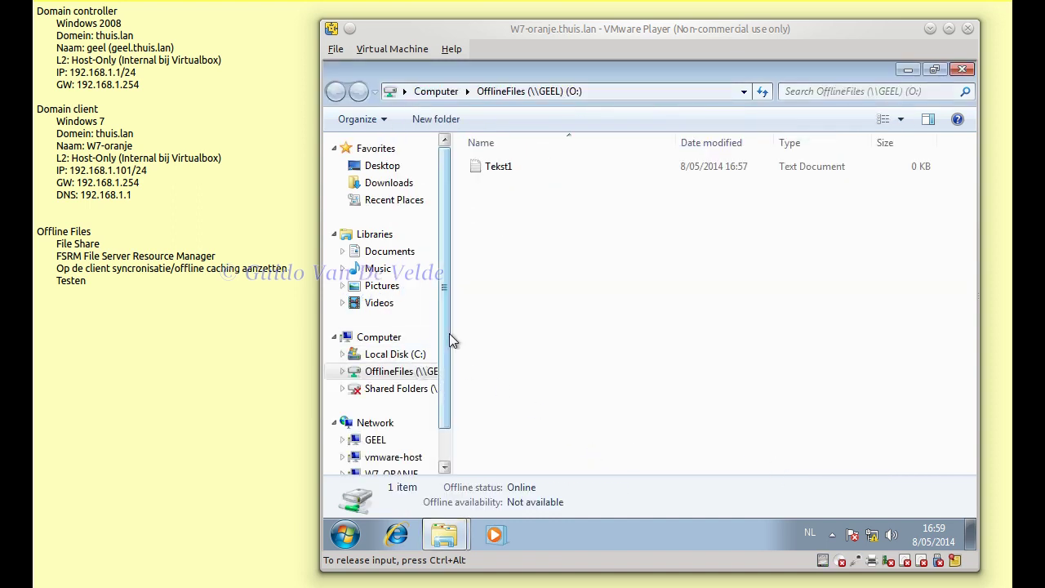
drag(450, 342, 576, 359)
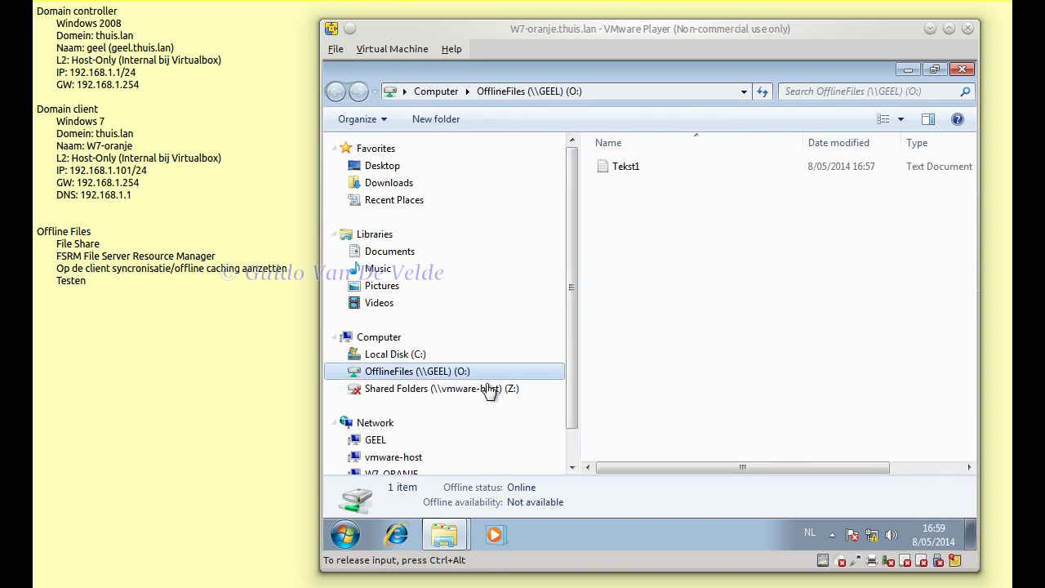
click(433, 391)
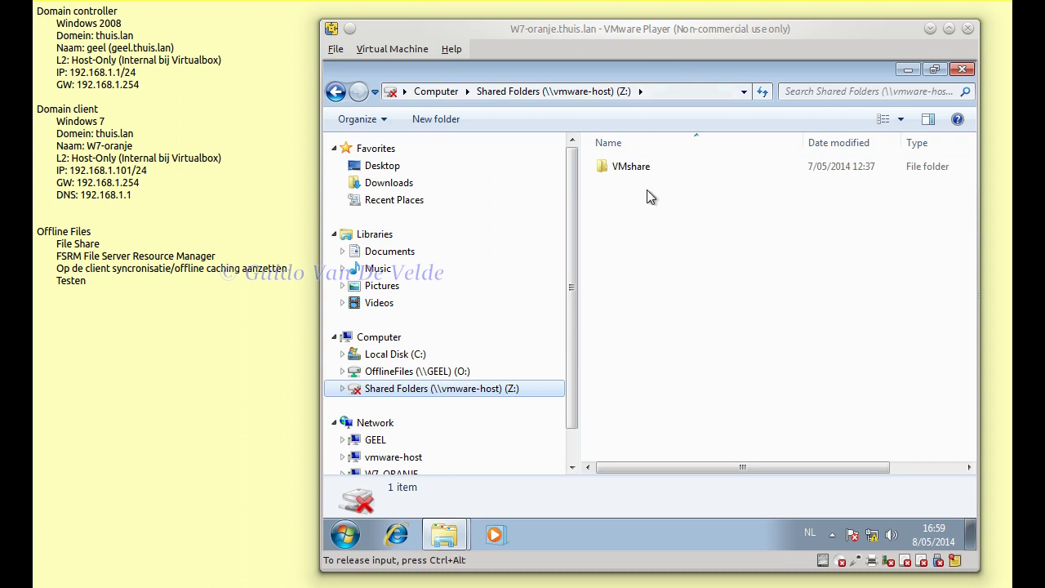
click(417, 372)
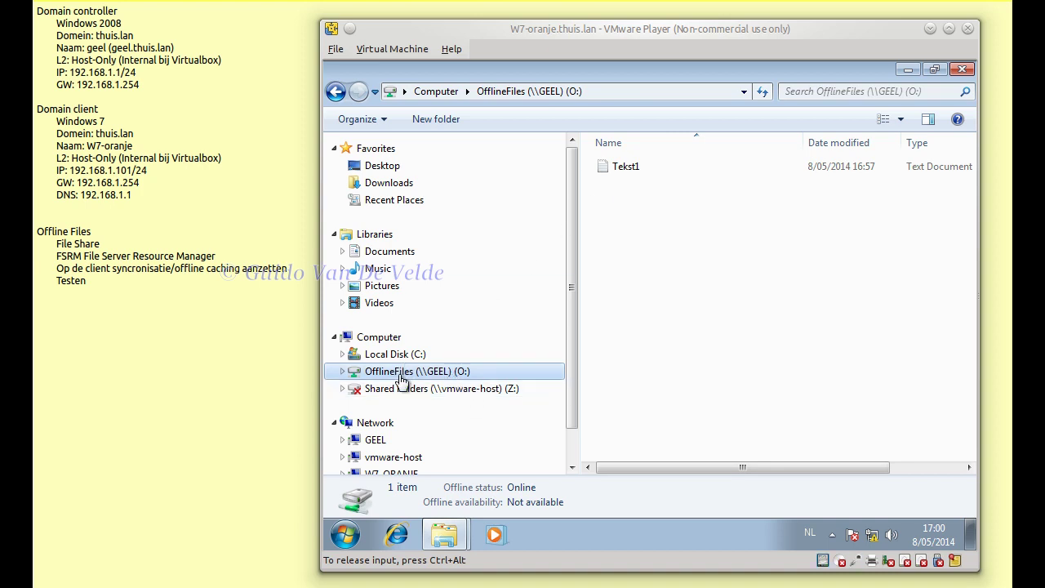
- Set OfflineFiles (\\GEEL) (O:) to Always available offline and check its offline status
right_click(400, 375)
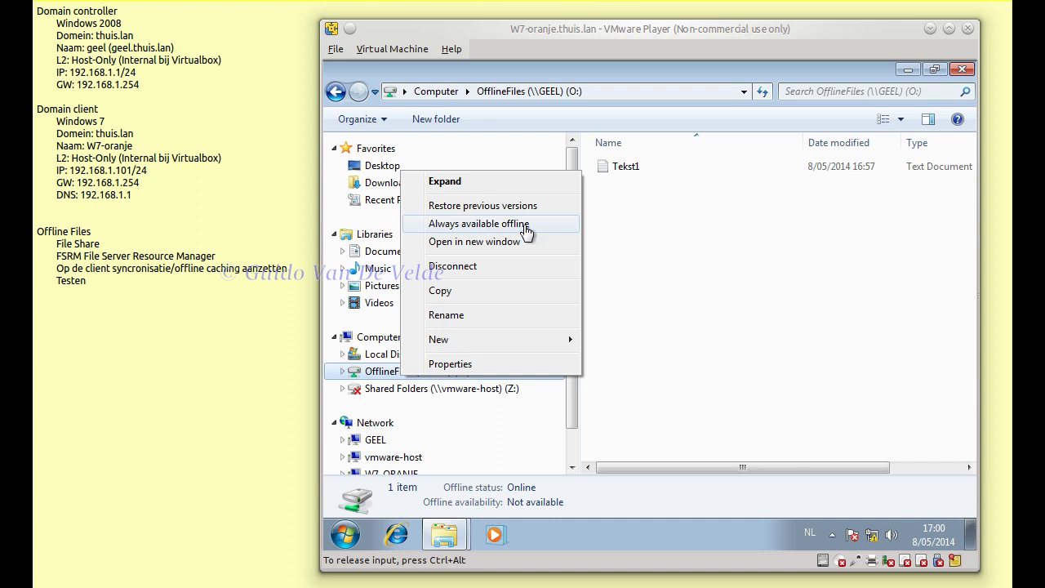
click(354, 381)
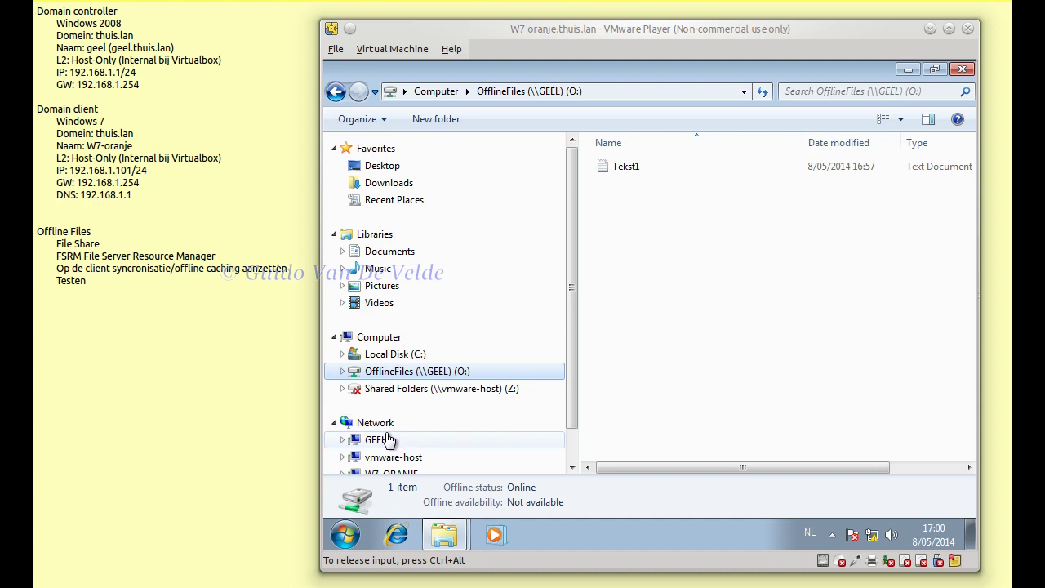
click(378, 441)
right_click(653, 210)
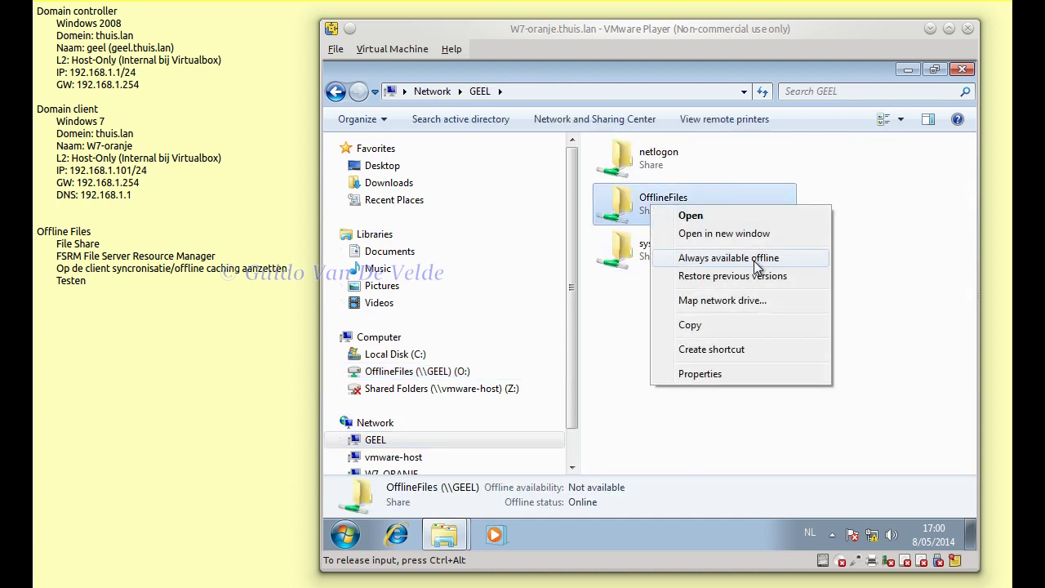
click(415, 373)
right_click(415, 372)
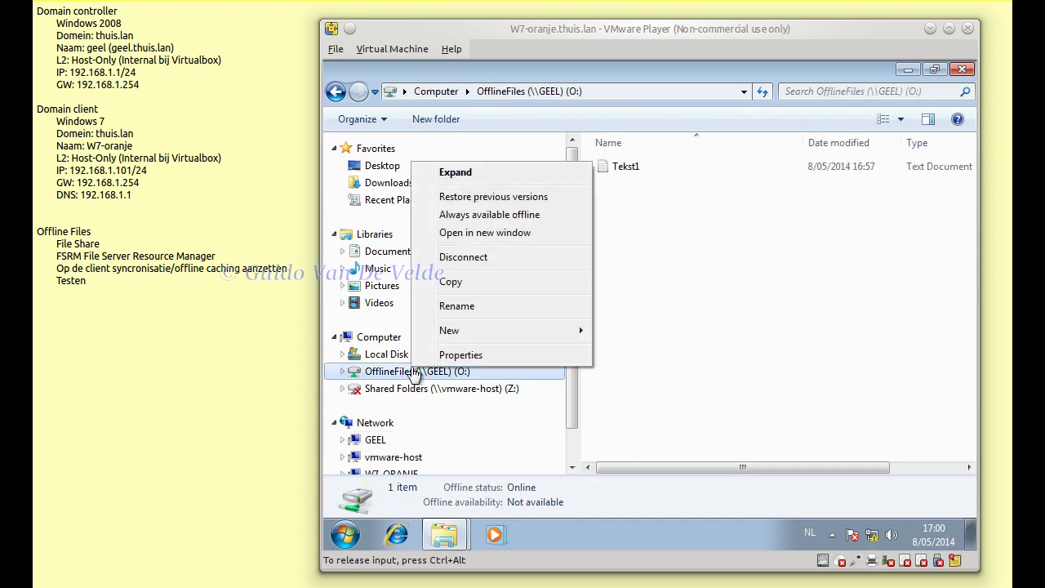
click(489, 215)
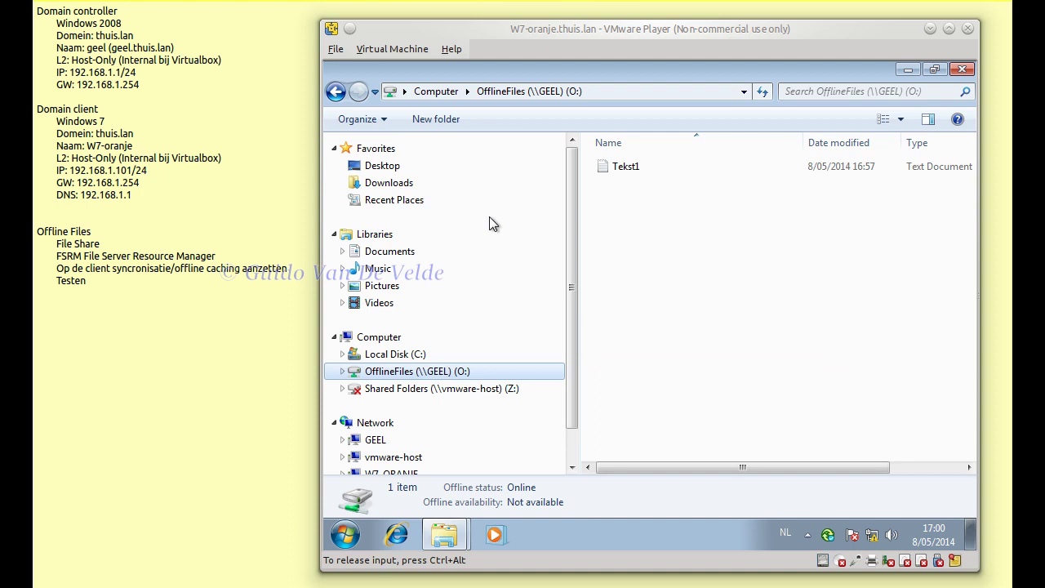
click(386, 445)
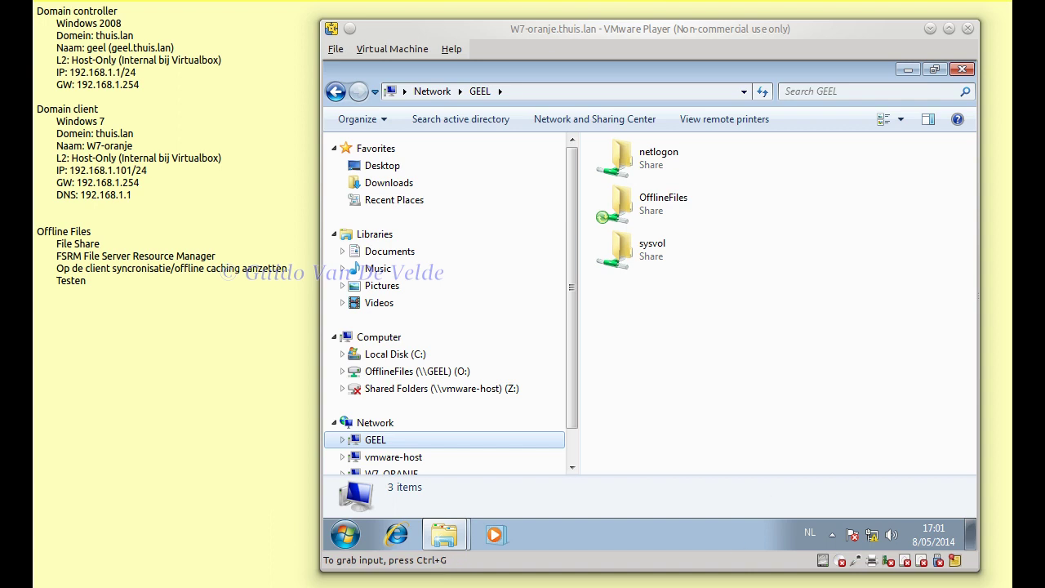
click(384, 372)
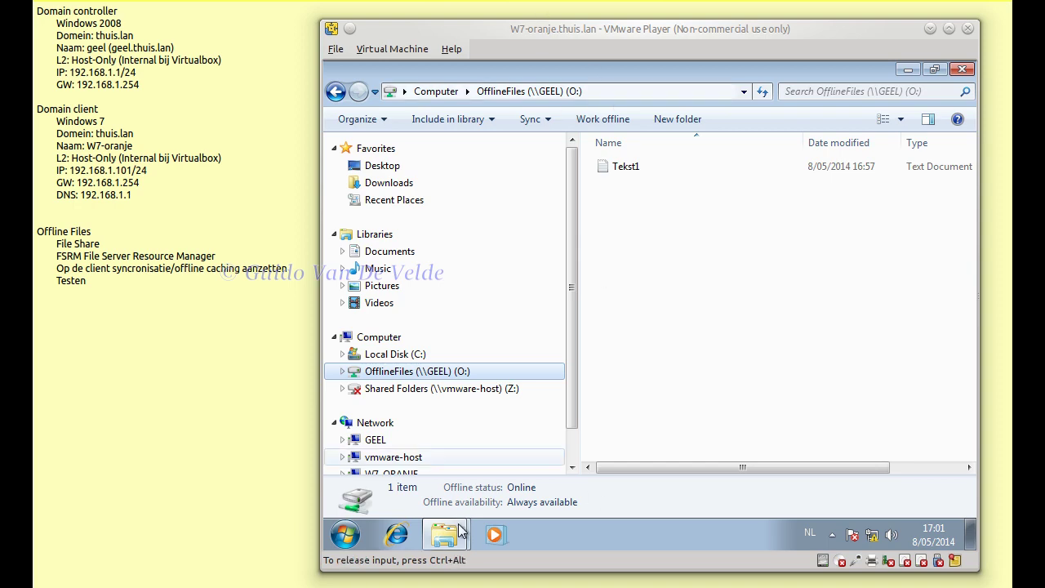
mouse_move(444, 535)
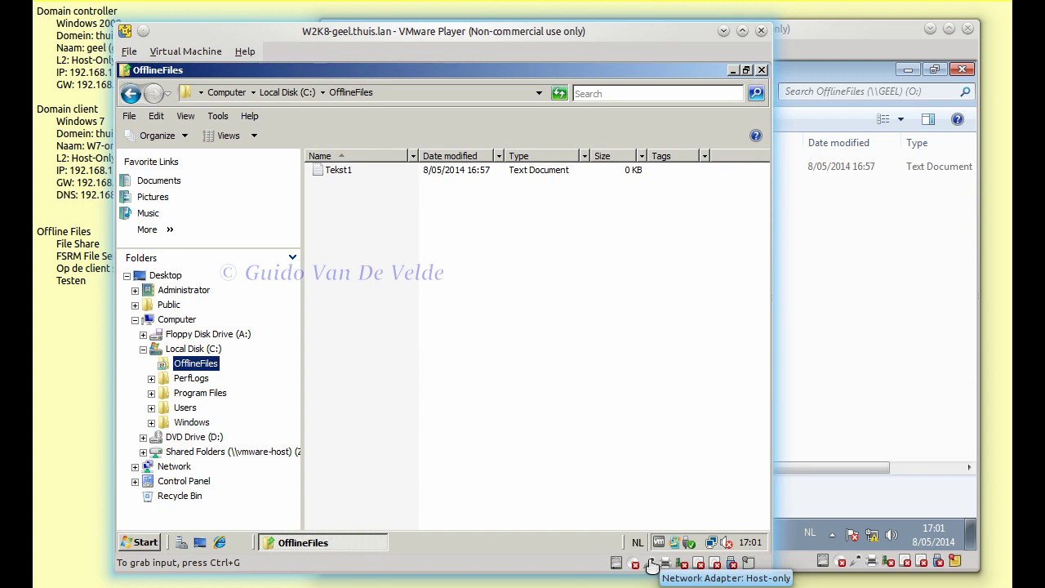
- Disconnect the server VM's network adapter in VMware Player and move the W2K8 window aside
click(650, 563)
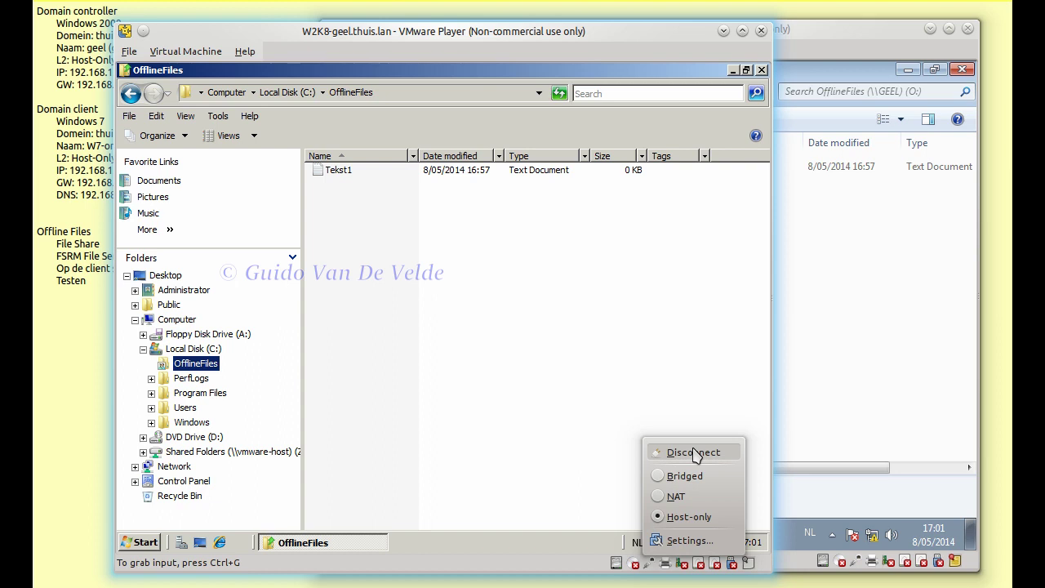
click(694, 454)
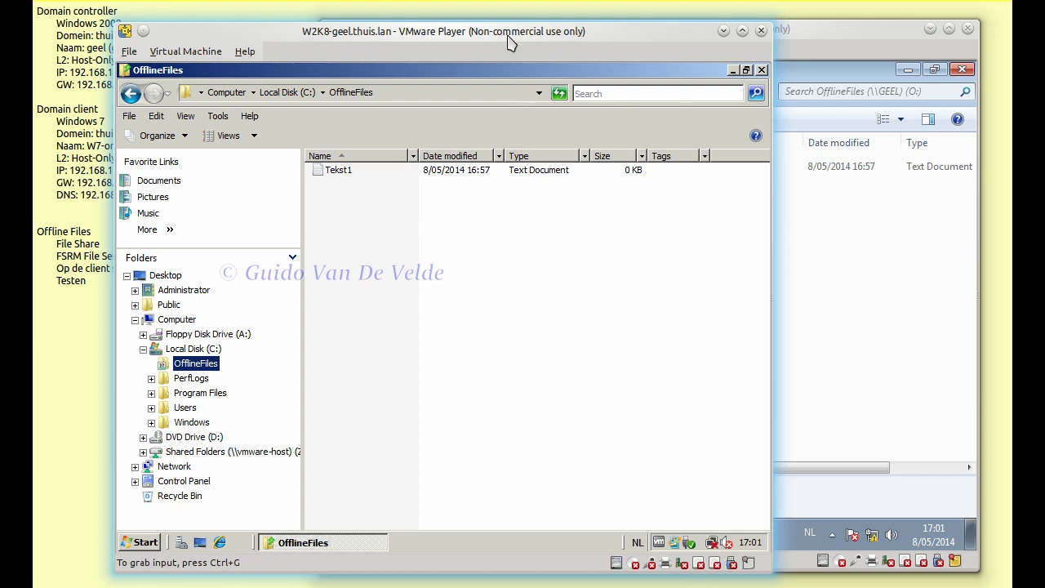
drag(508, 62, 519, 104)
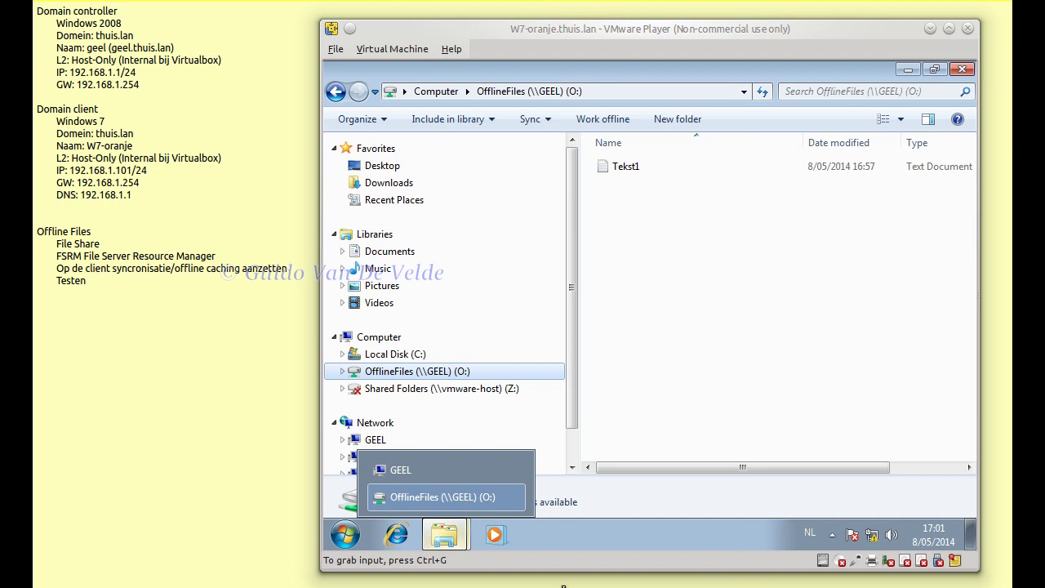
- Open Tekst1 on the offline O: drive in Notepad on the Windows 7 client
mouse_move(877, 554)
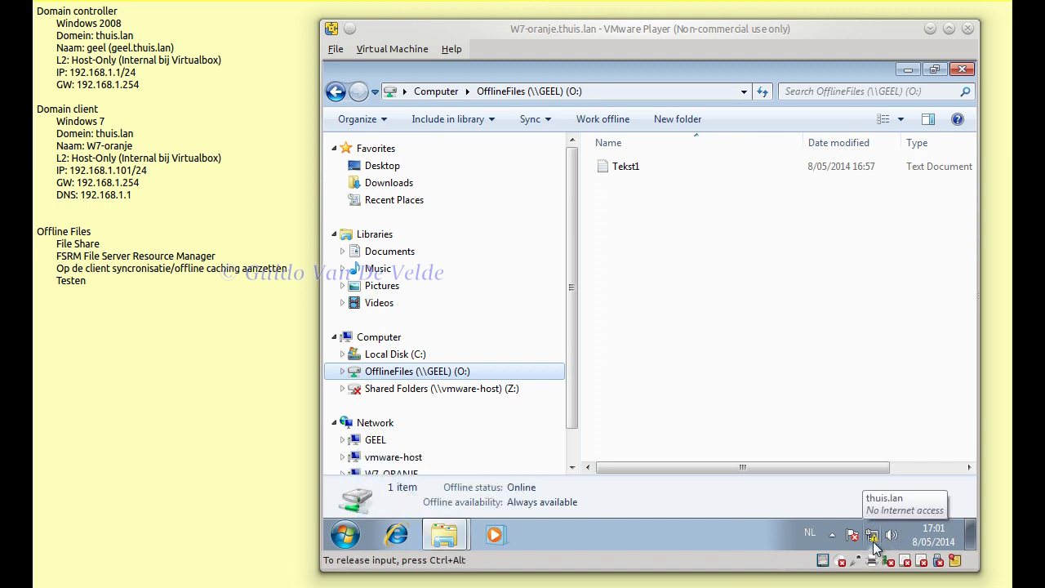
key(ctrl+alt)
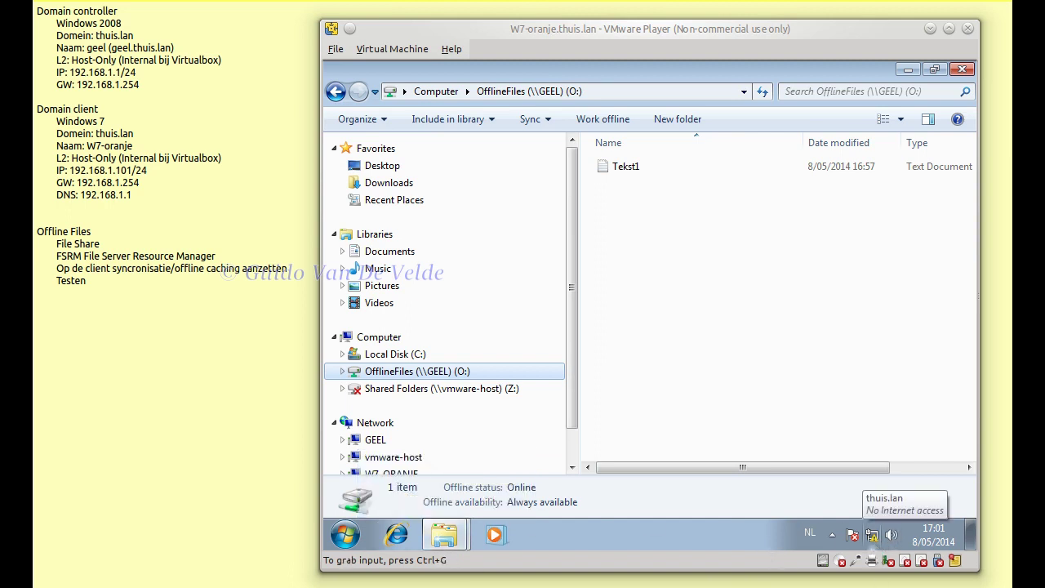
key(ctrl+g)
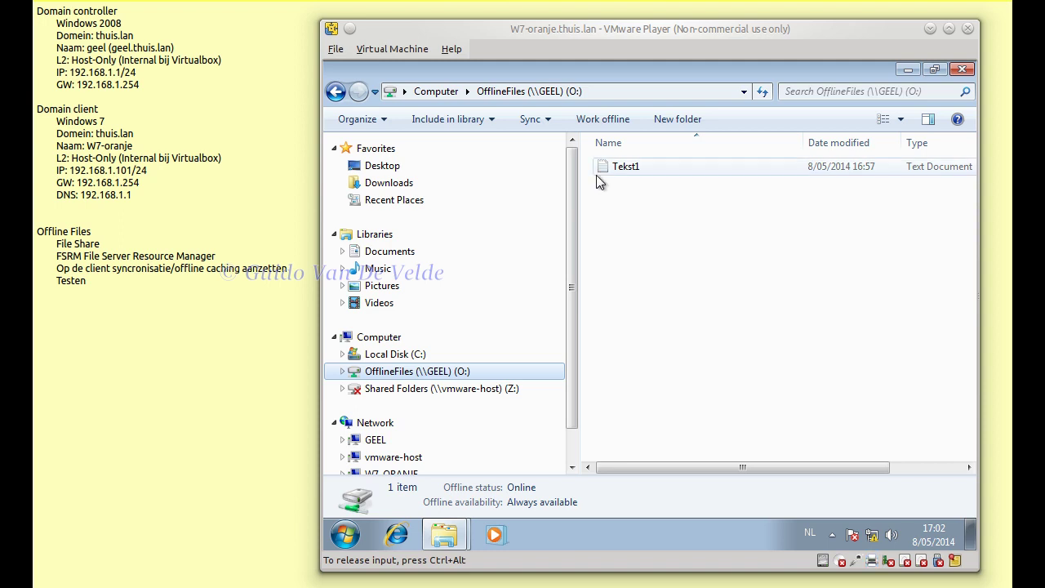
click(635, 166)
double_click(636, 166)
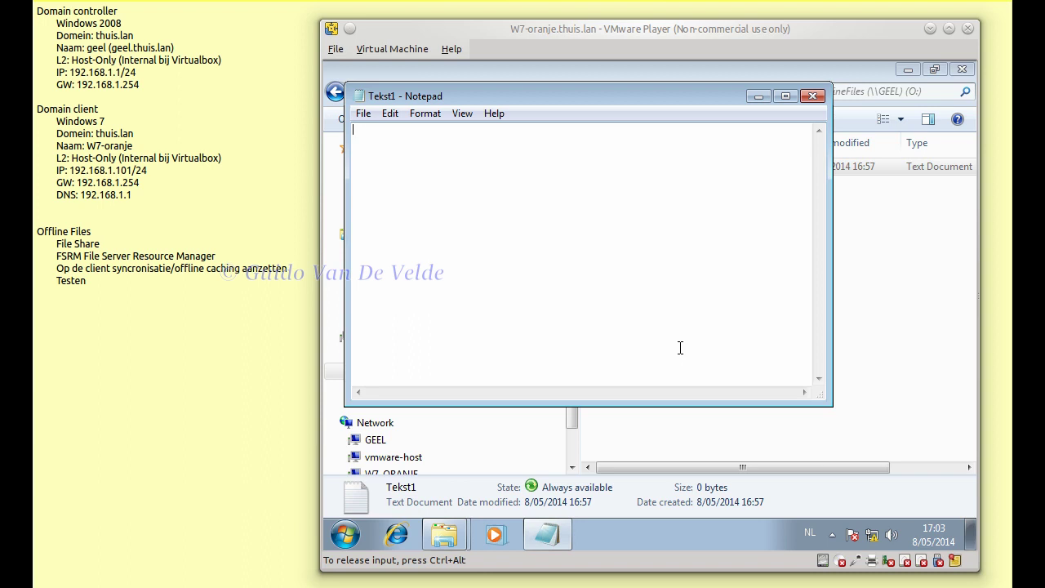
- Write 'Dit is tekst1' in Tekst1, save it, and reopen it to confirm the text
text(Dit is tekst1.)
key(alt+F4)
click(629, 296)
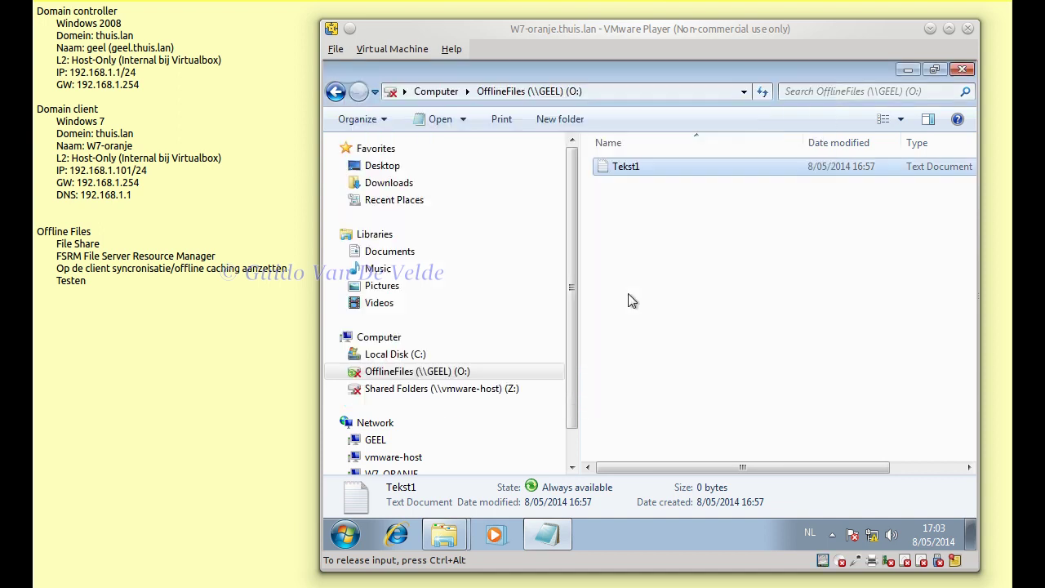
double_click(629, 166)
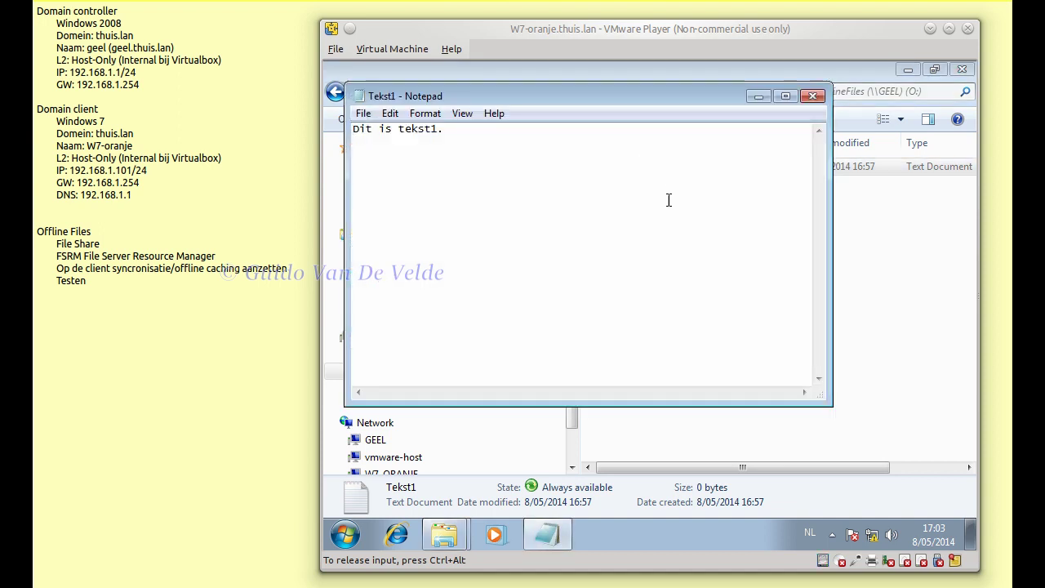
click(813, 96)
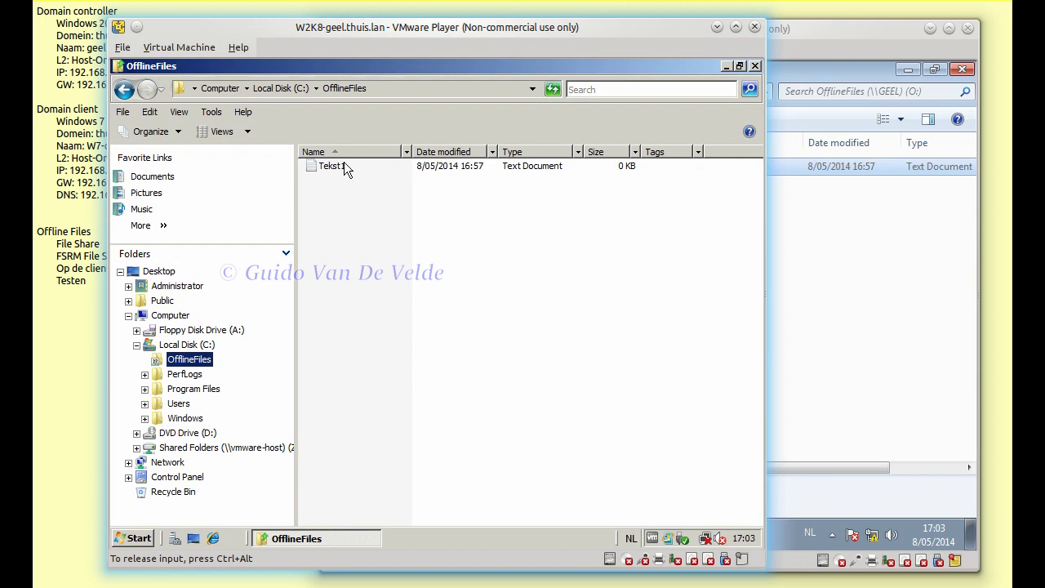
- Open the server's Tekst1 in C:\OfflineFiles to see it's empty, then shift the server window left
double_click(345, 168)
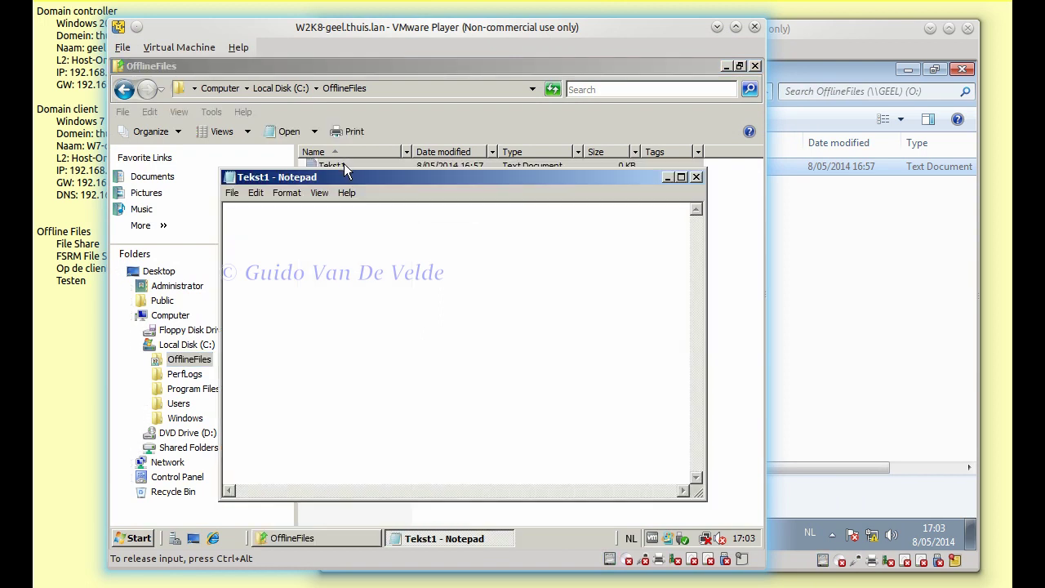
click(696, 177)
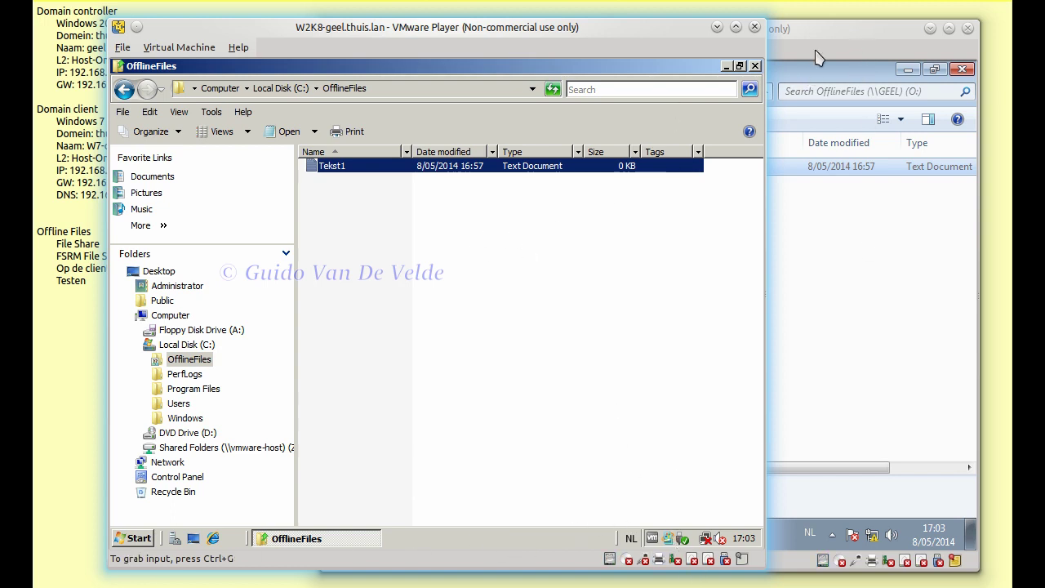
drag(587, 31, 528, 30)
click(727, 304)
- Create a new text file Tekst2 on drive O: containing 'Dit is tekst 2' and save it
right_click(726, 299)
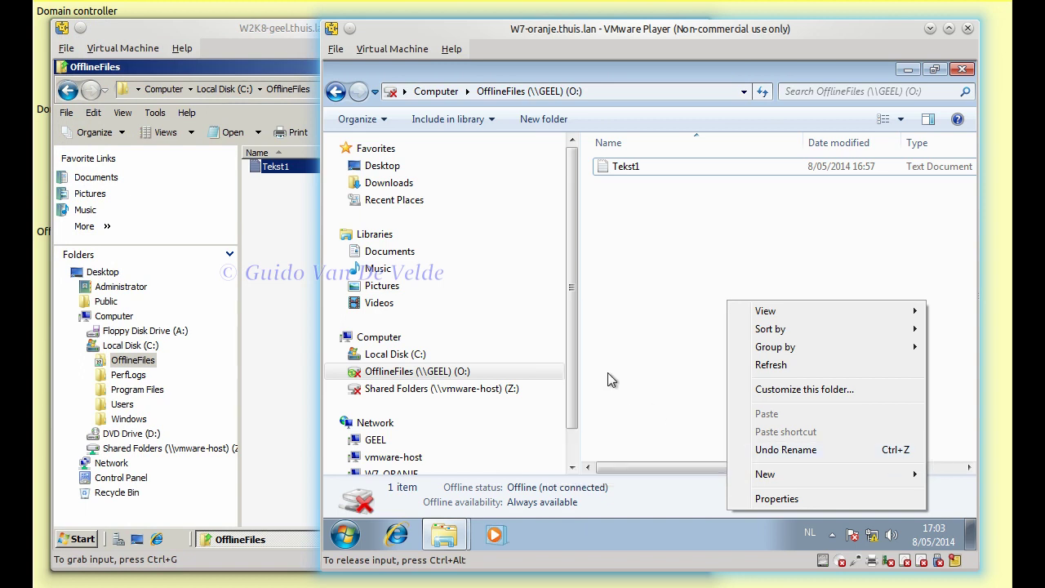
mouse_move(767, 474)
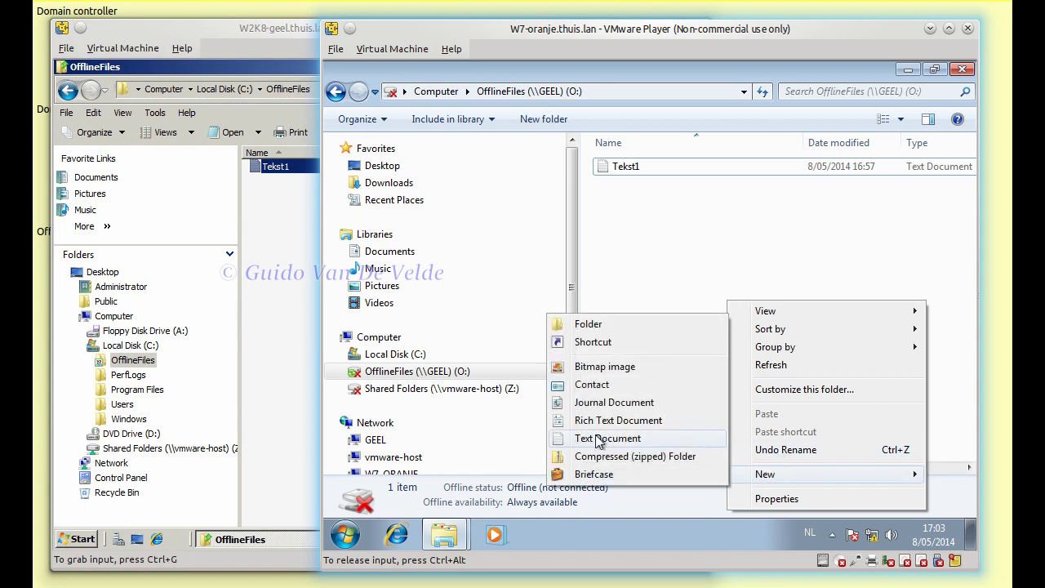
click(608, 438)
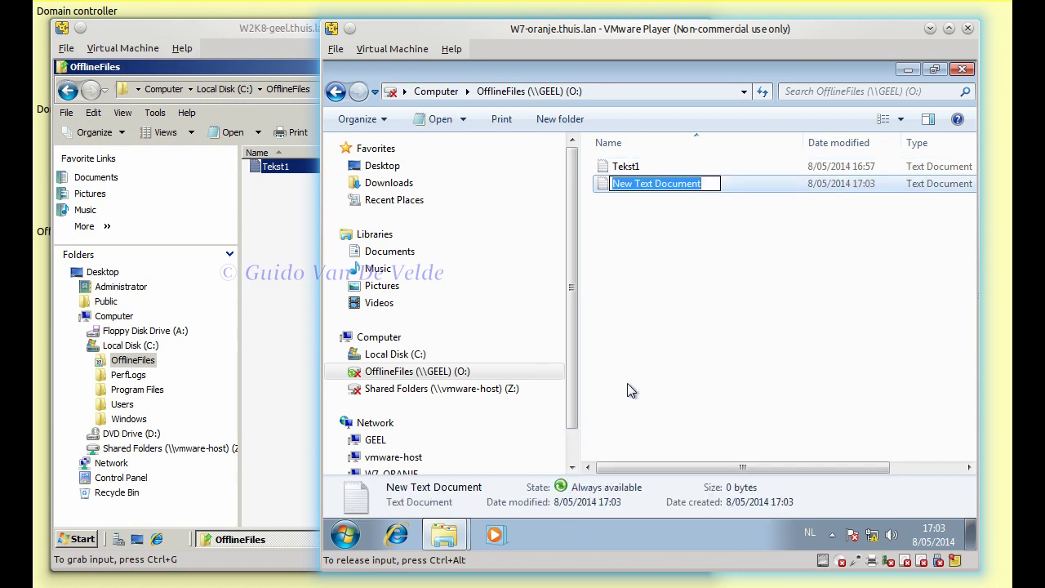
text(Tekst2)
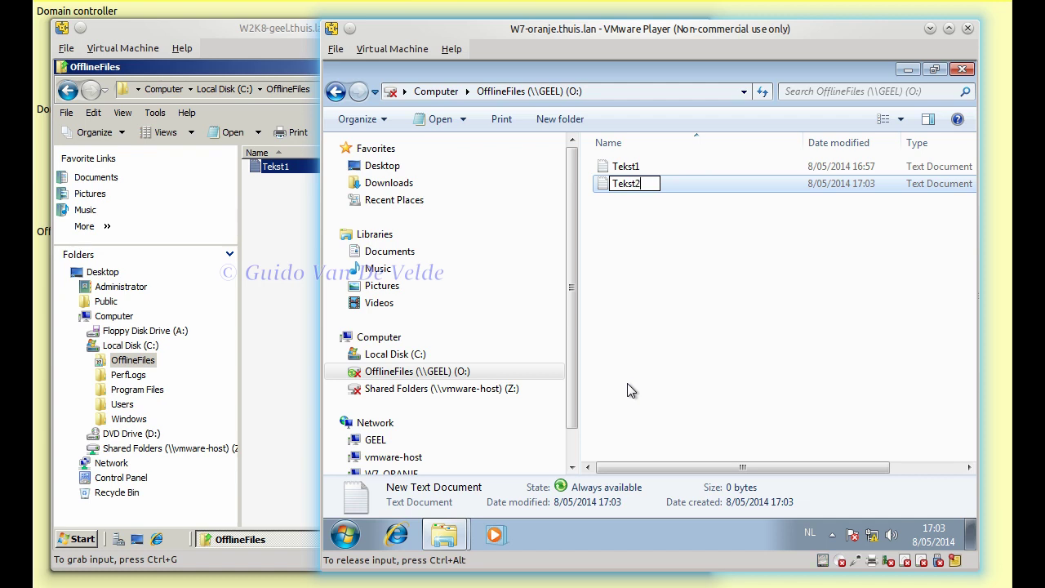
key(Return)
key(Return)
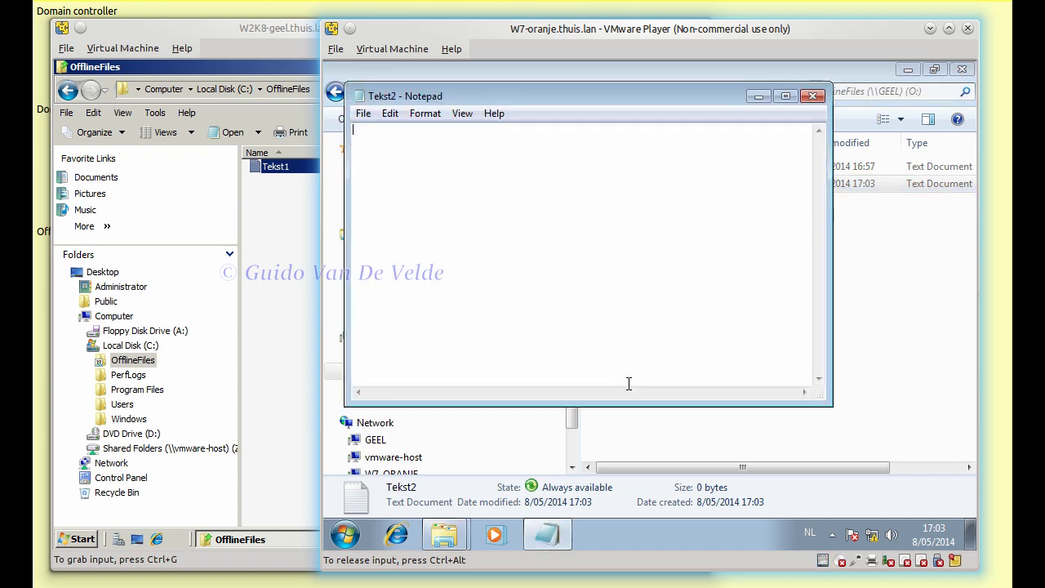
text(Dit is tekst 2)
click(812, 96)
click(635, 296)
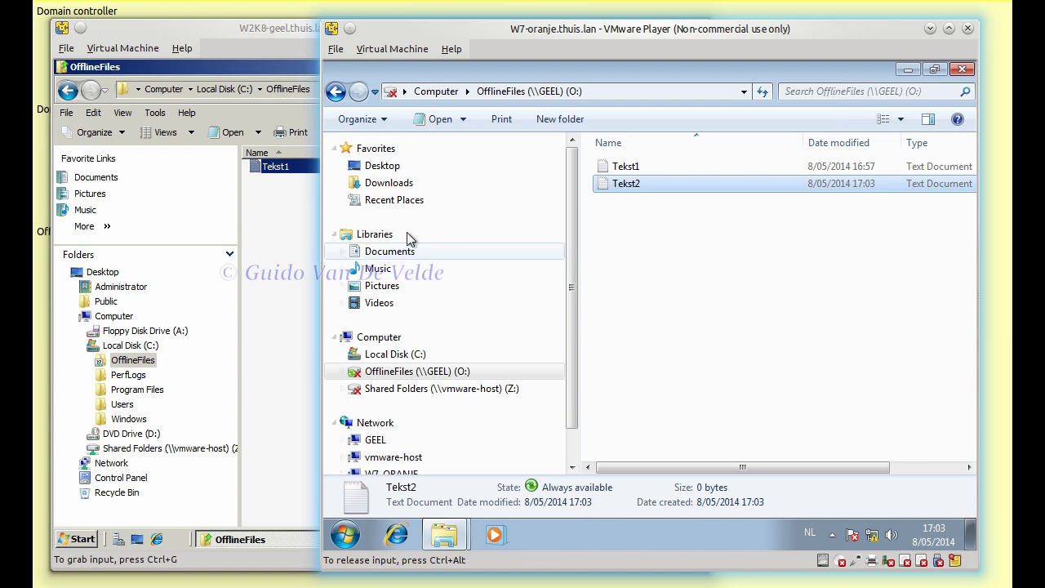
click(271, 271)
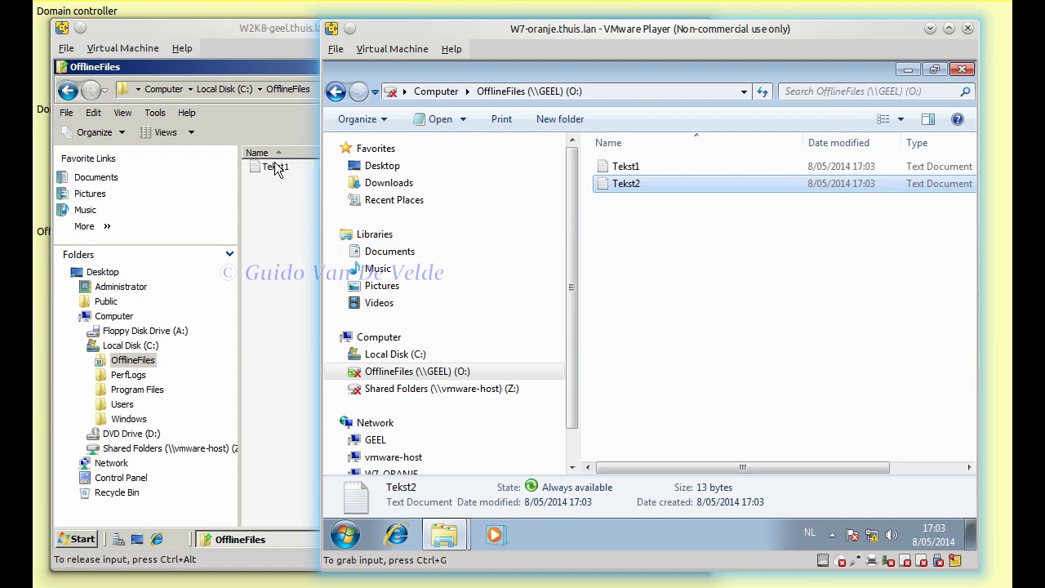
click(292, 41)
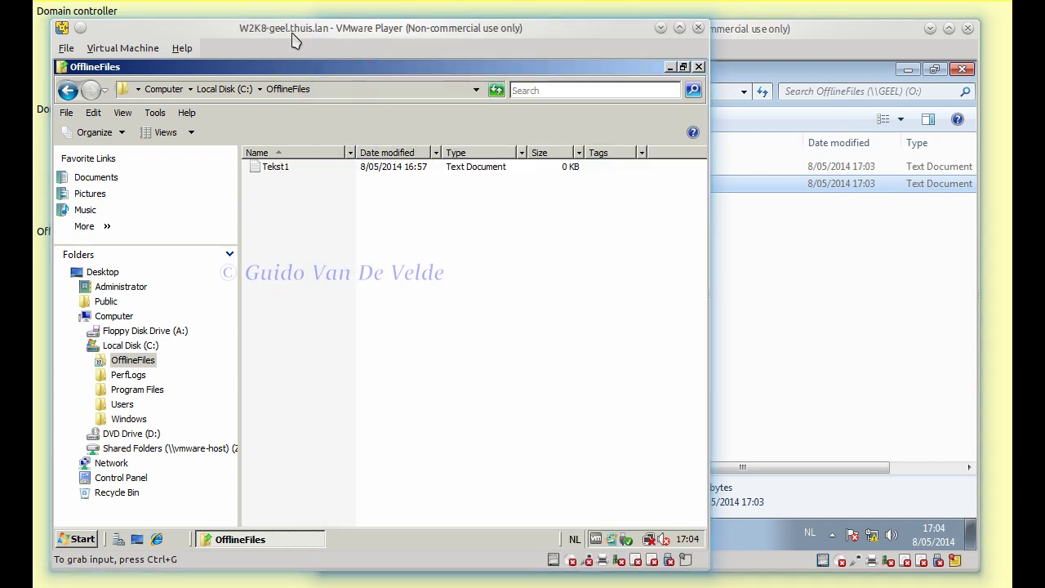
- Reconnect the server VM's network adapter and bring the Windows 7 client back to the front
click(588, 560)
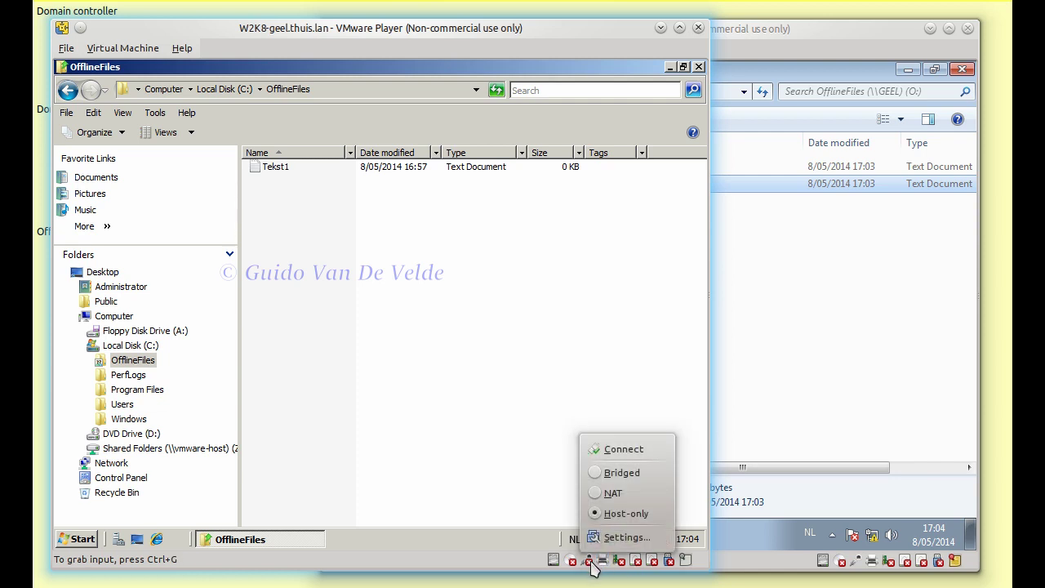
click(598, 445)
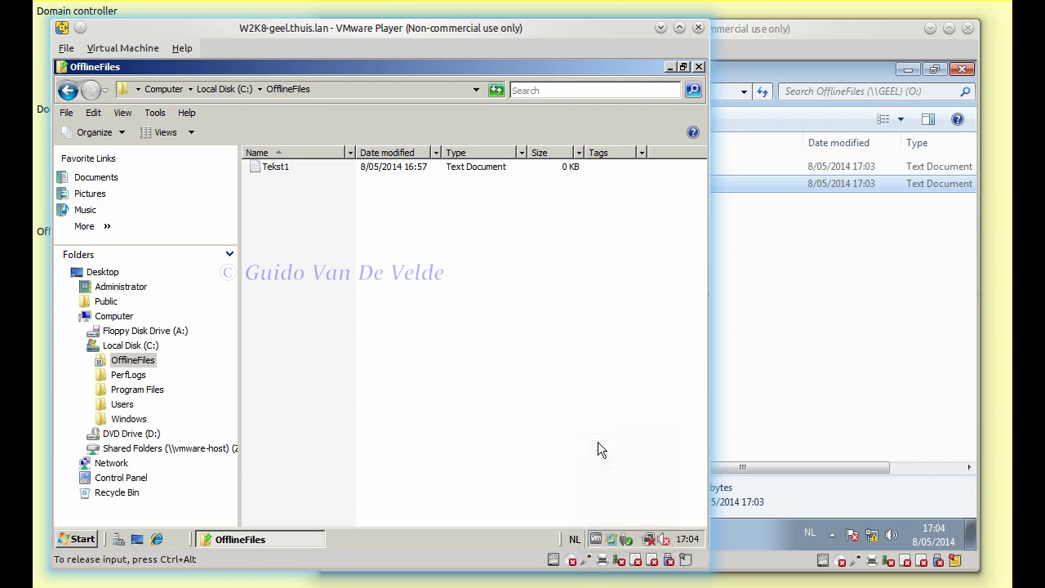
key(ctrl+alt)
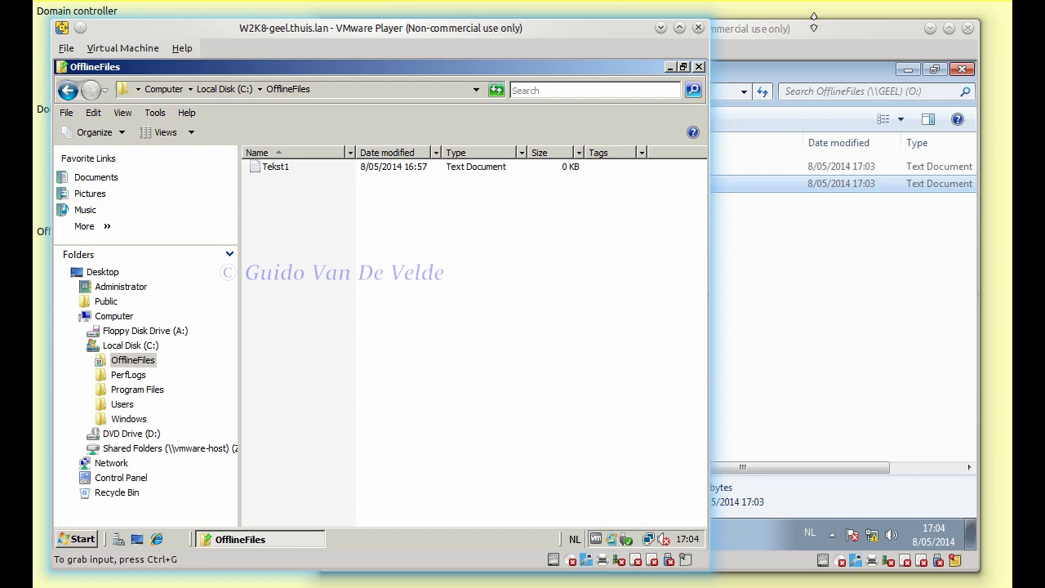
click(812, 37)
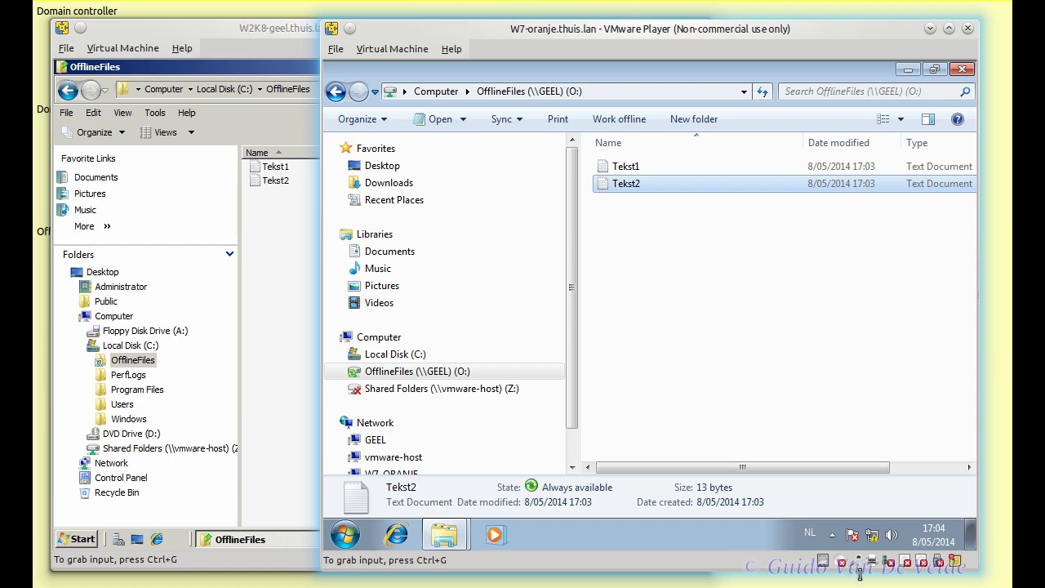
click(286, 182)
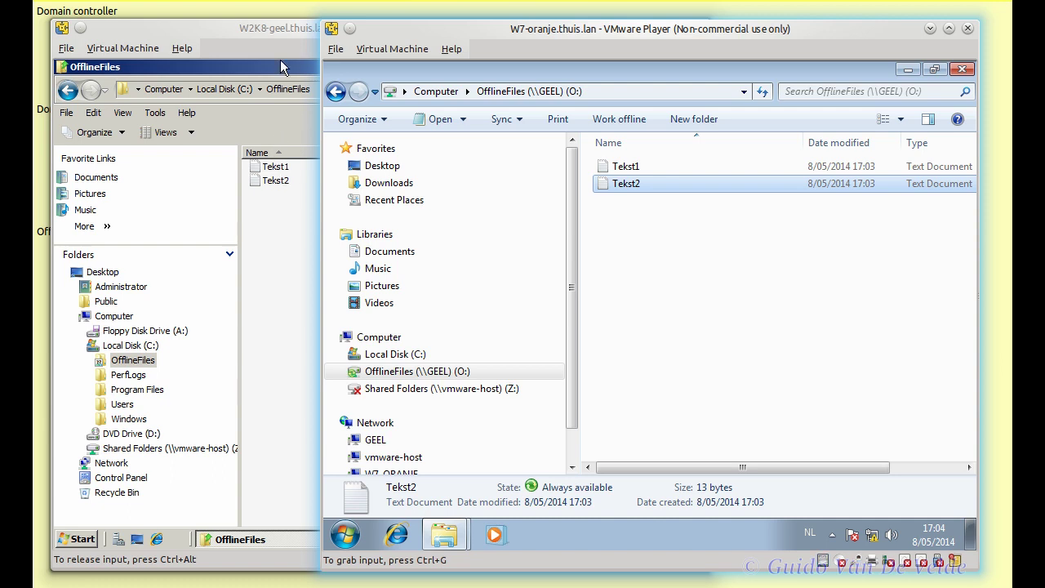
click(261, 31)
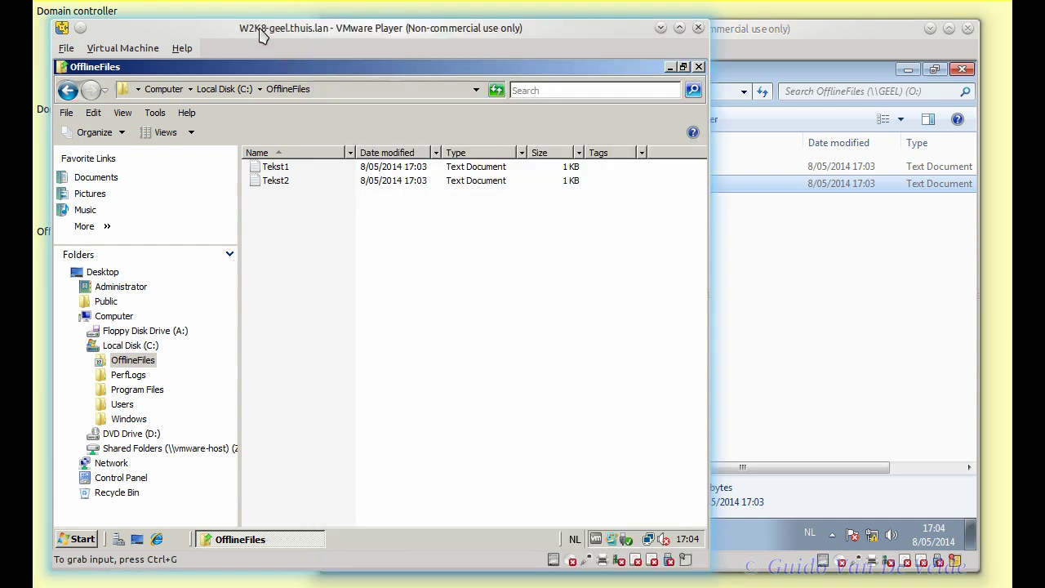
double_click(273, 179)
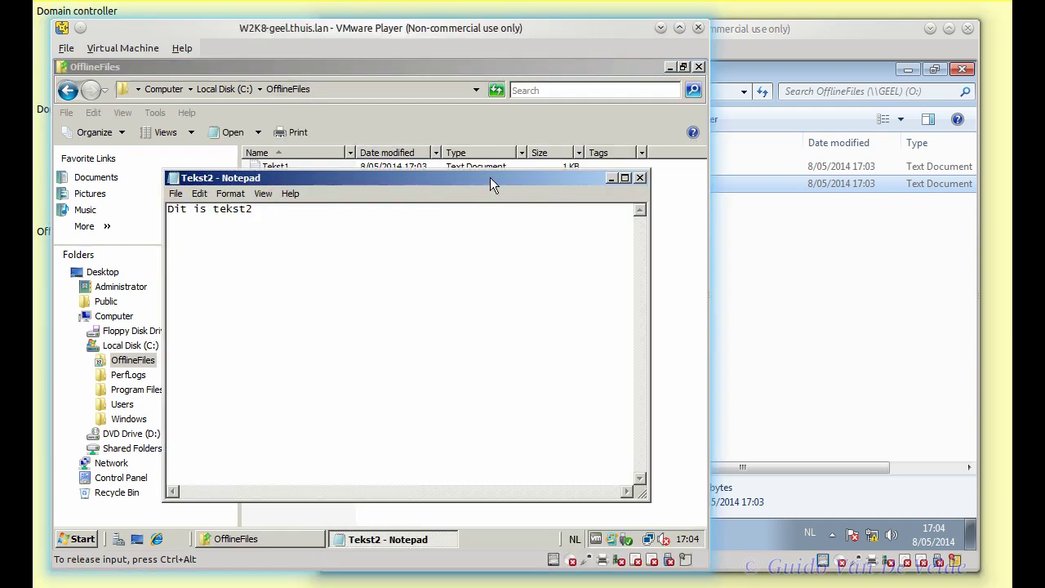
click(640, 177)
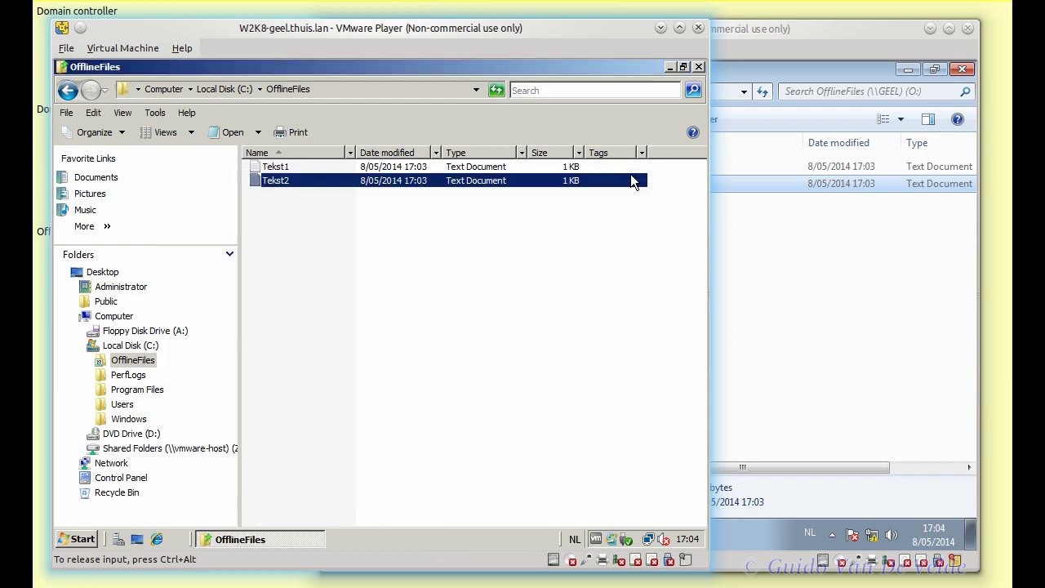
click(280, 167)
click(280, 167)
click(280, 179)
double_click(280, 168)
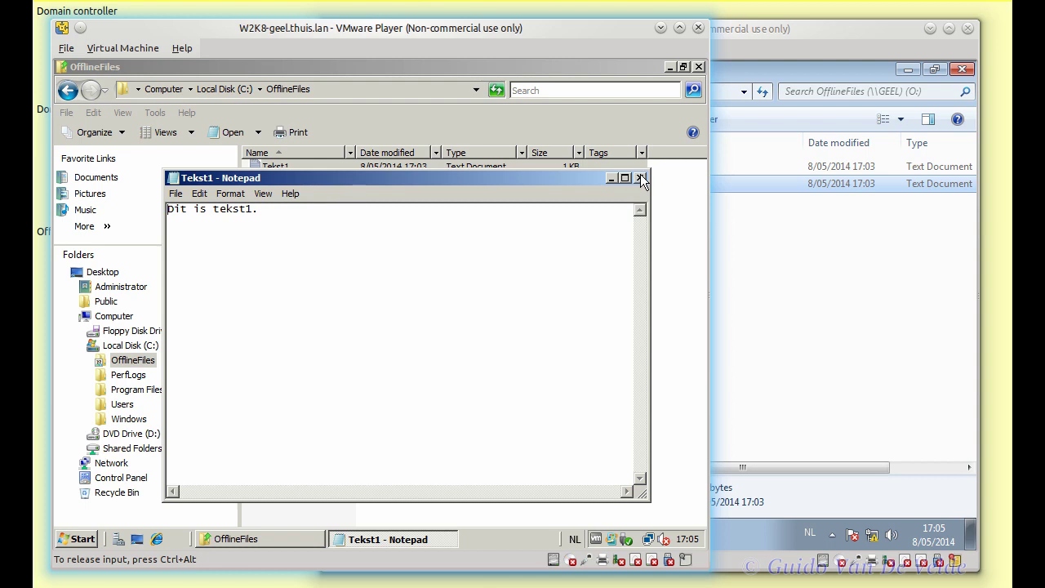
click(637, 177)
click(776, 30)
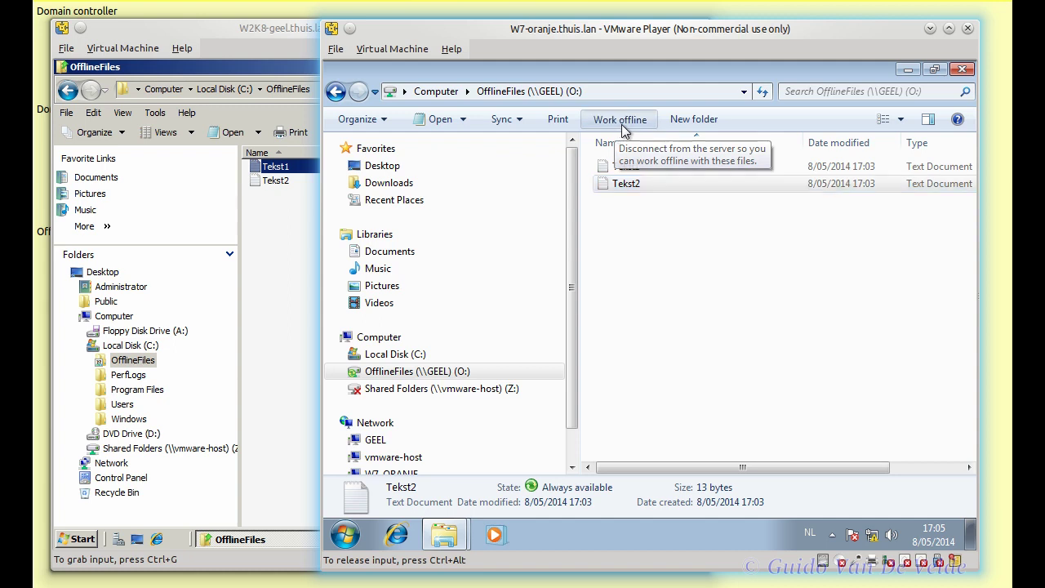
- Switch the GEEL share to offline mode and create an empty text file Tekst3
click(621, 124)
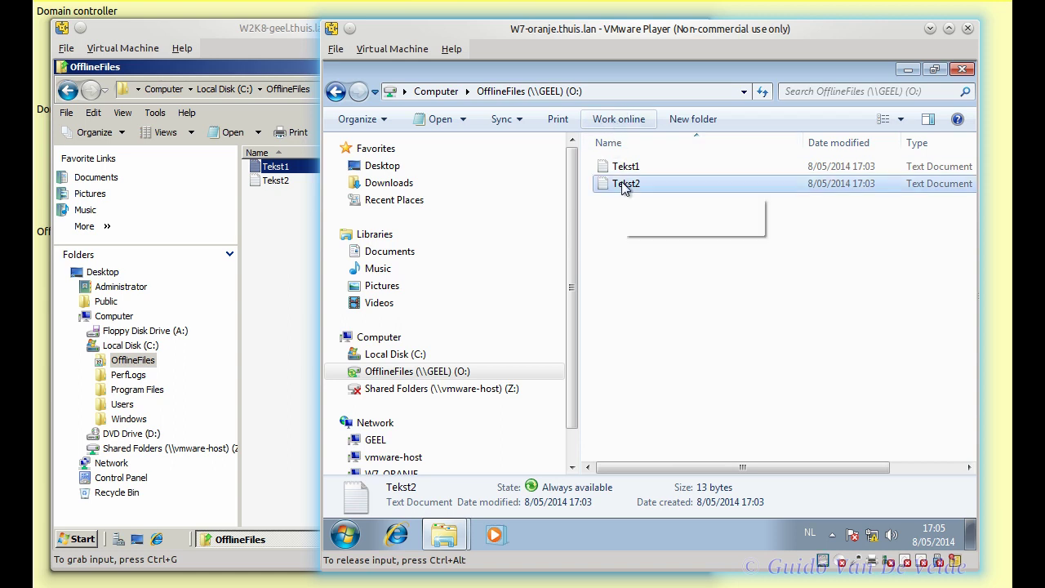
right_click(613, 315)
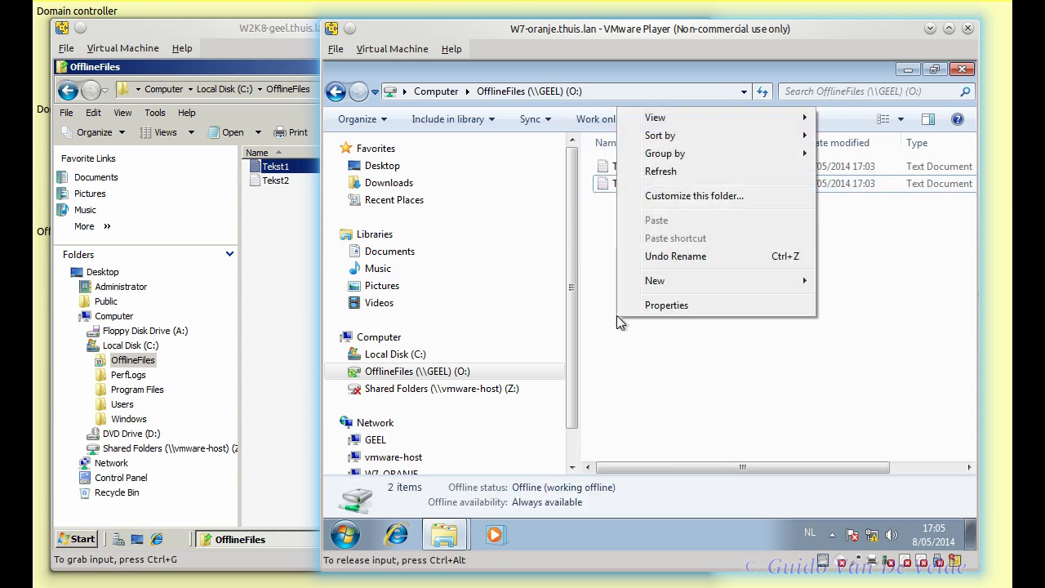
mouse_move(710, 287)
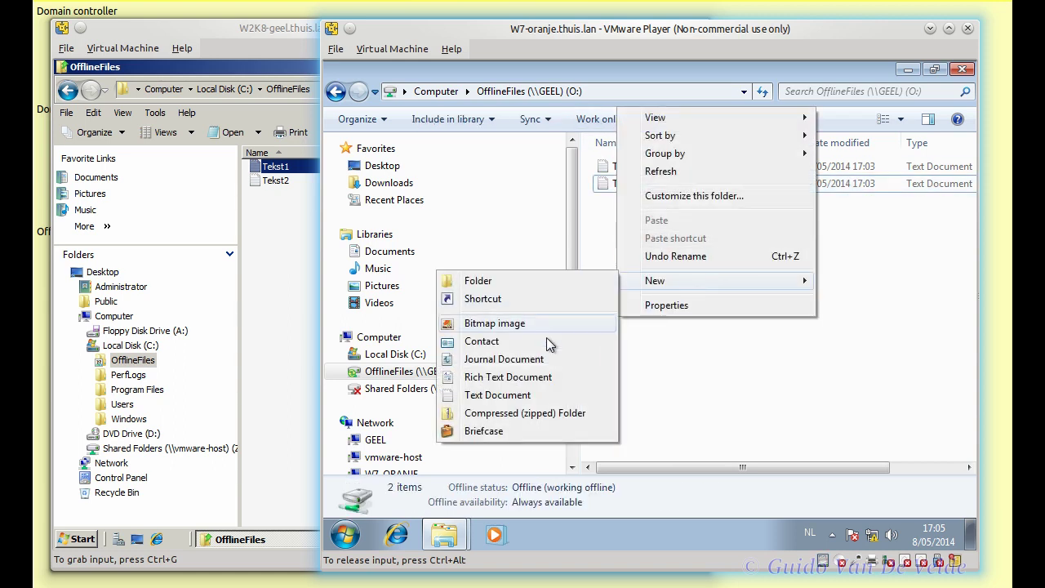
click(509, 399)
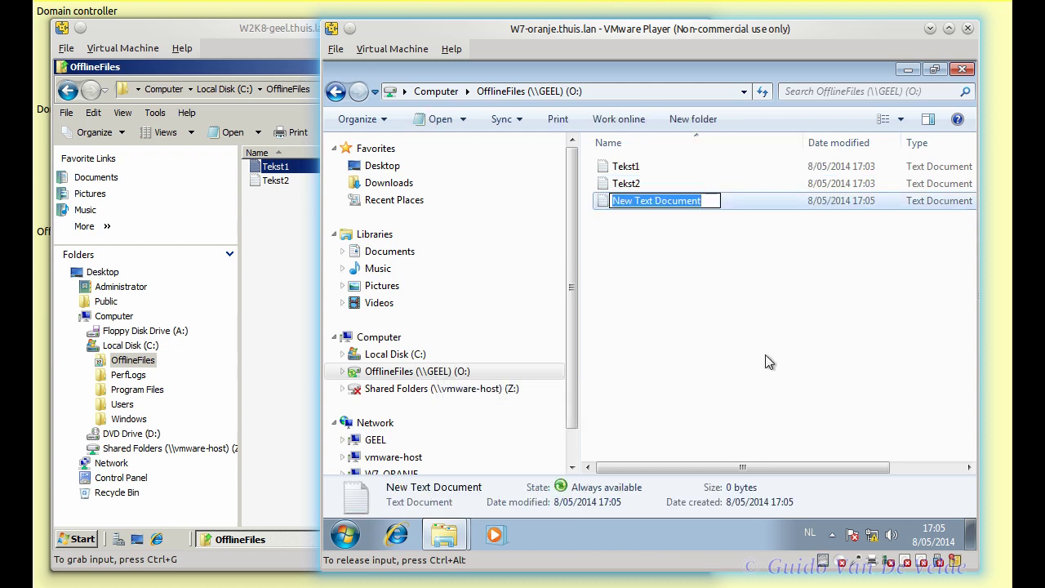
text(Tekst3)
key(Return)
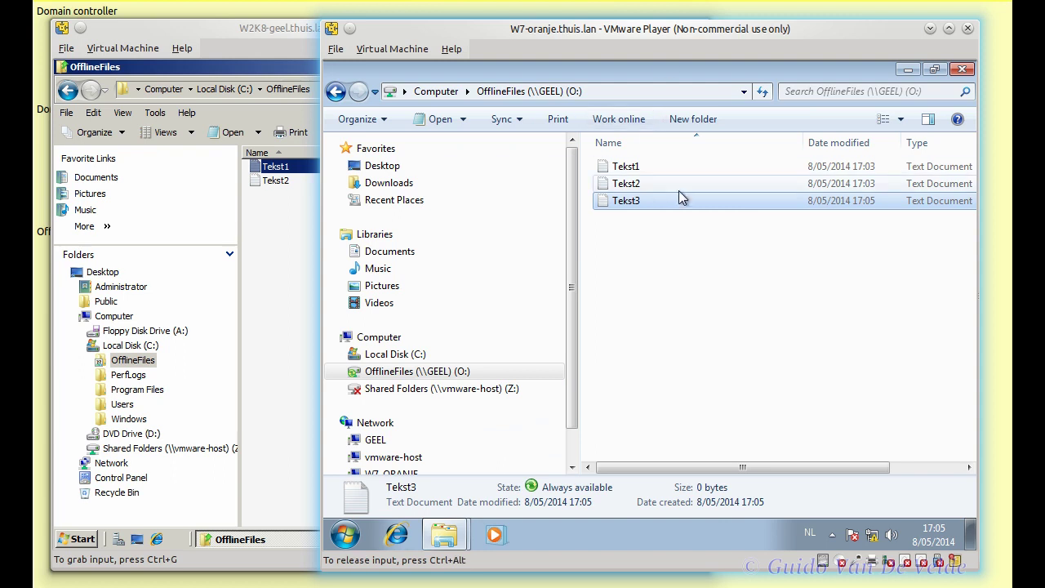
- Delete Tekst1 and add the second line 'Tweede regel' to Tekst2
right_click(630, 171)
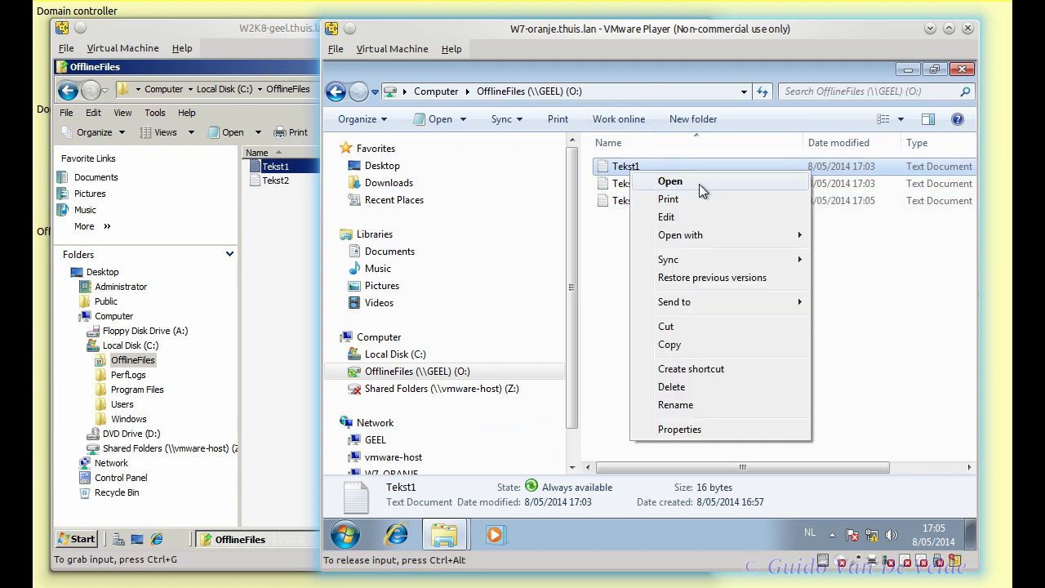
click(685, 386)
click(725, 367)
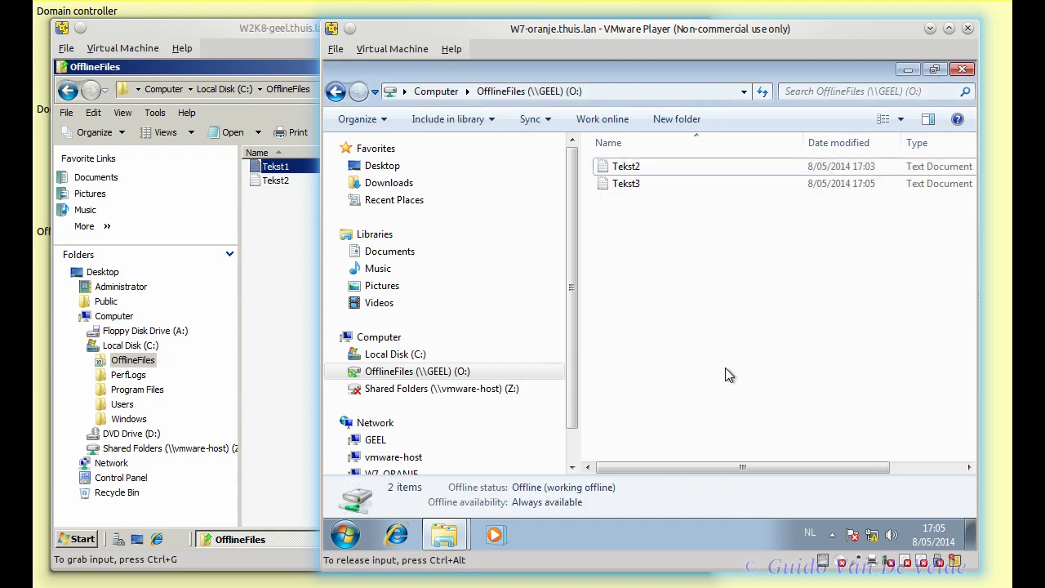
double_click(648, 167)
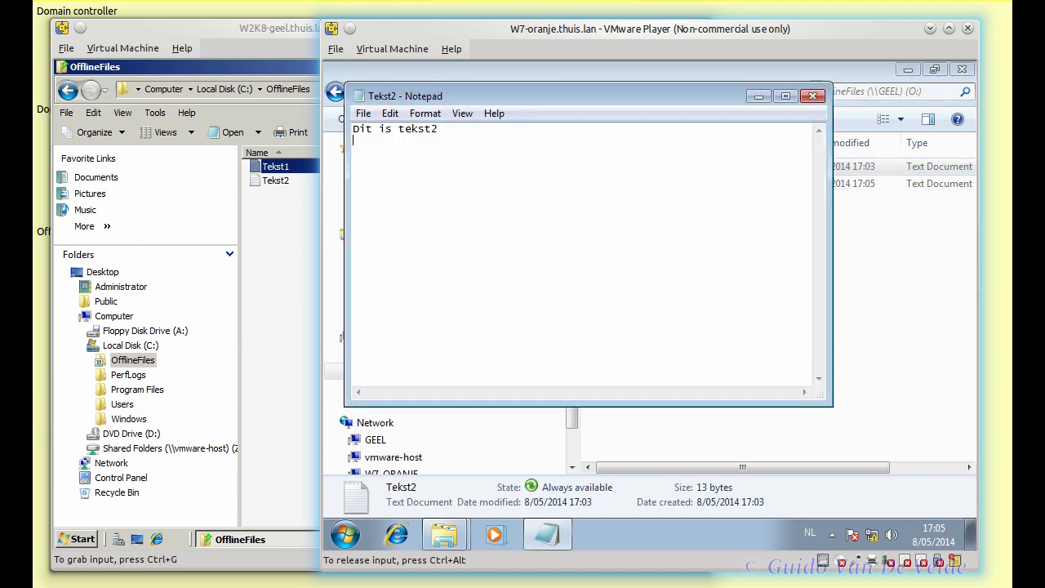
text(weede regel)
- Save the edited Tekst2, confirm the server copy still reads only 'Dit is tekst2', and switch the client to Work online
click(812, 96)
click(618, 301)
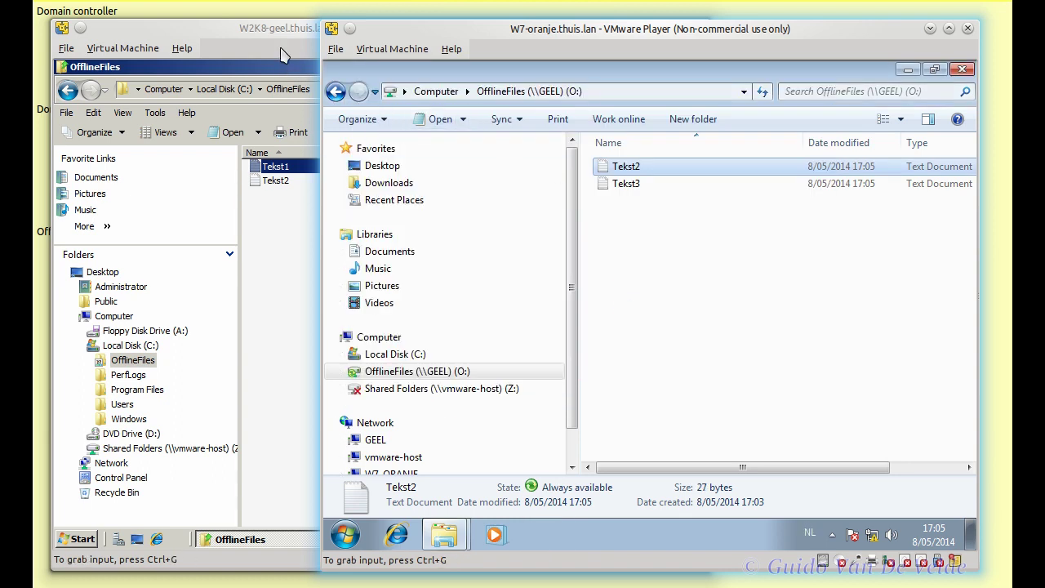
click(284, 62)
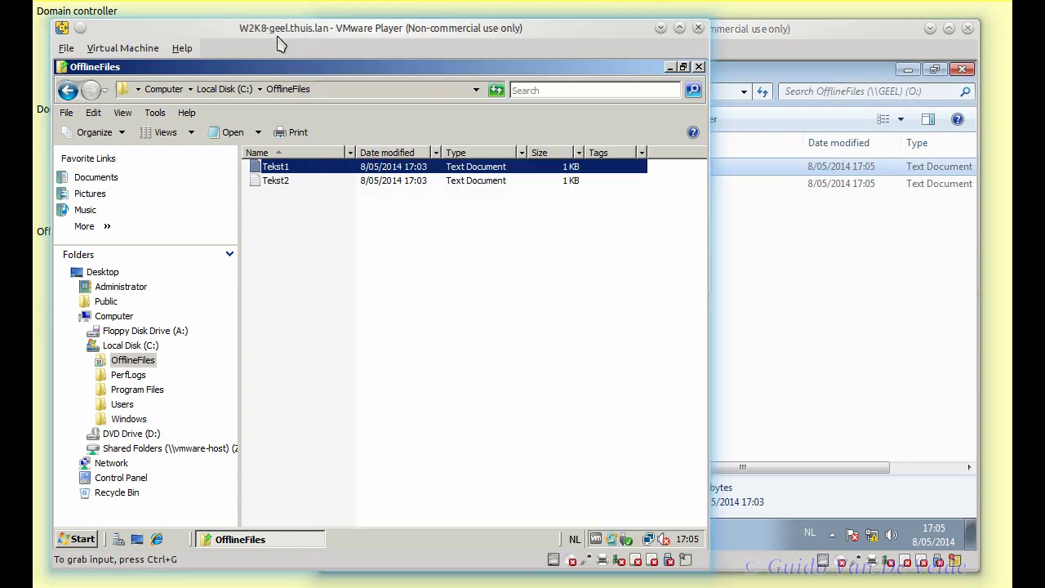
double_click(282, 181)
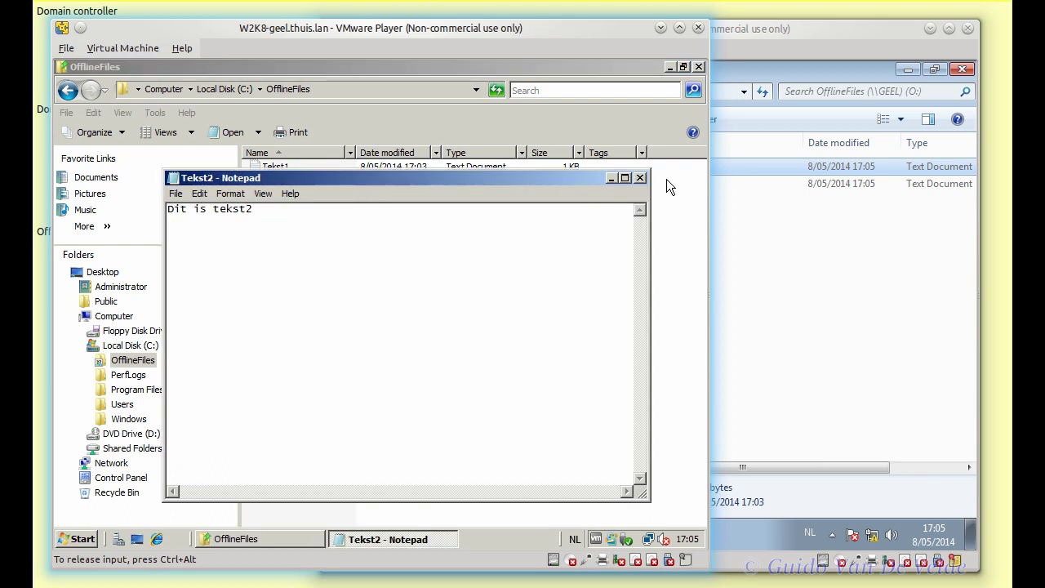
click(640, 177)
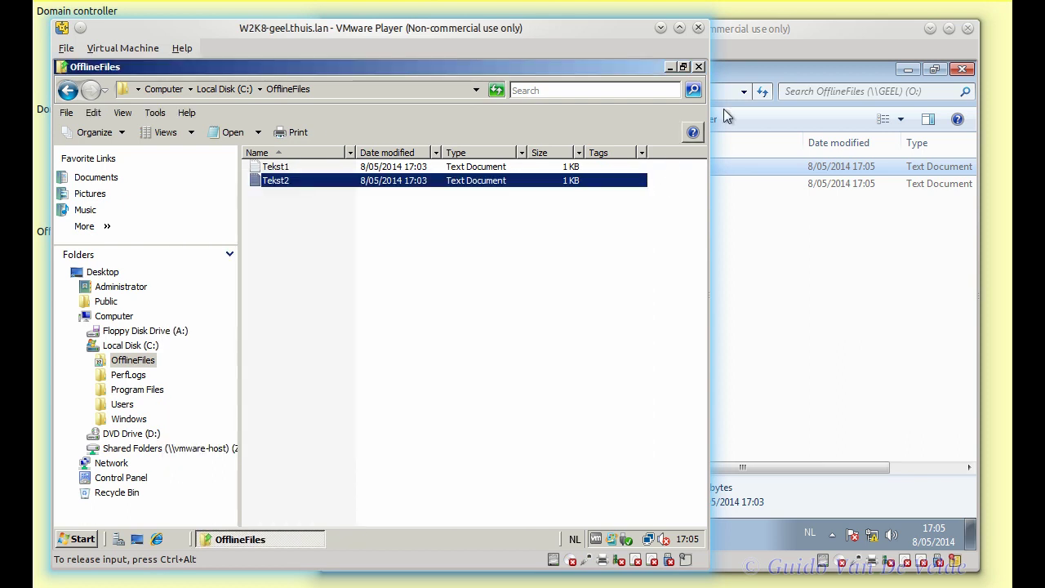
click(779, 53)
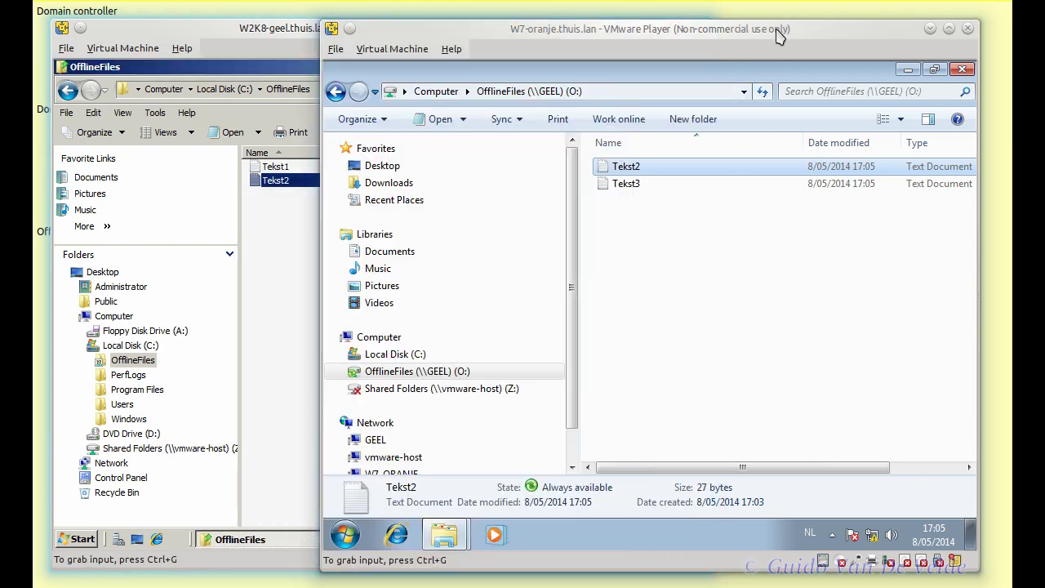
click(644, 123)
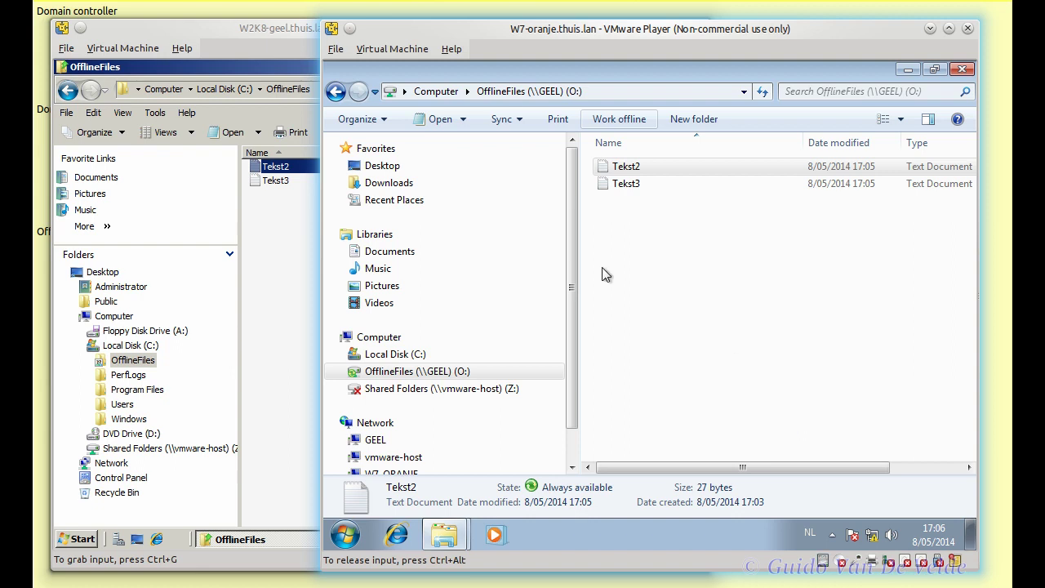
- Open Tekst3 on both the server and the client, confirming it is empty
click(277, 29)
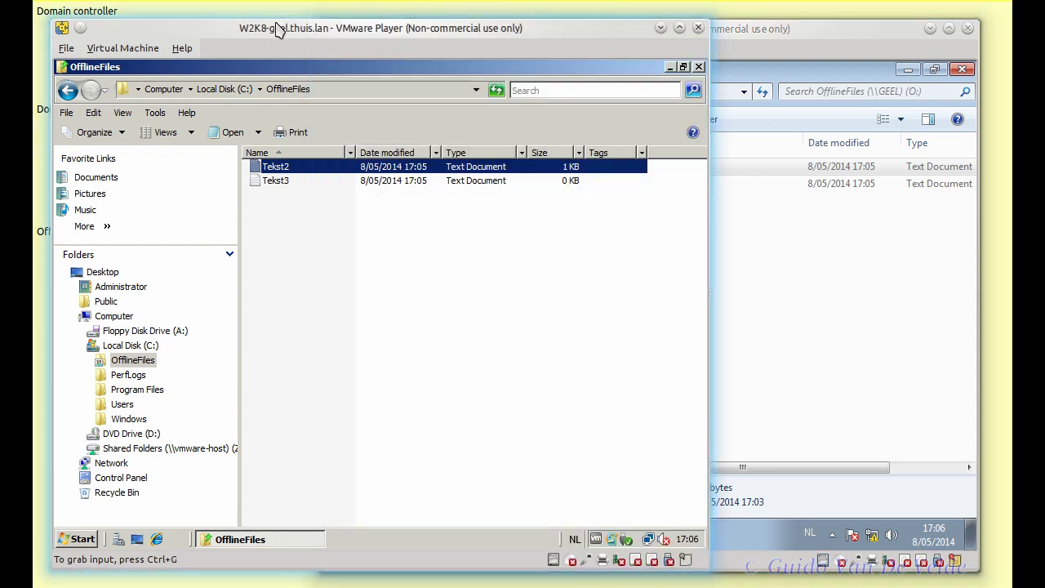
click(279, 181)
double_click(280, 180)
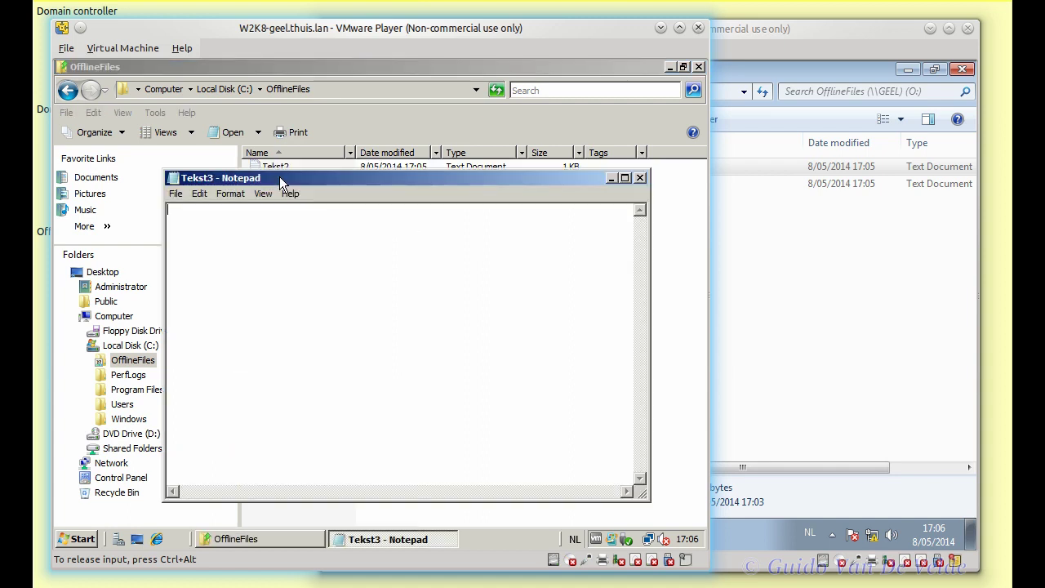
click(639, 178)
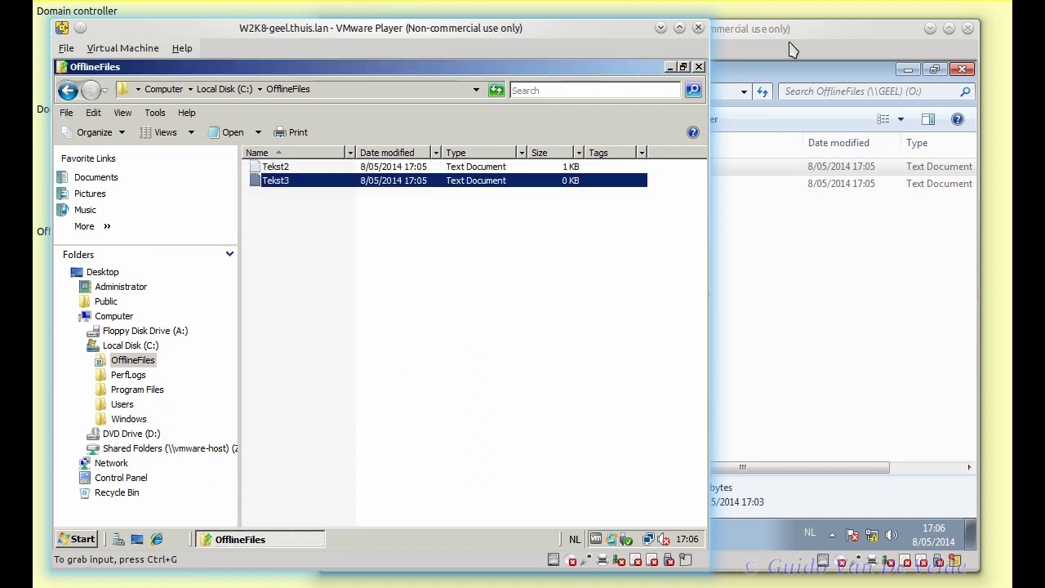
click(789, 53)
double_click(640, 183)
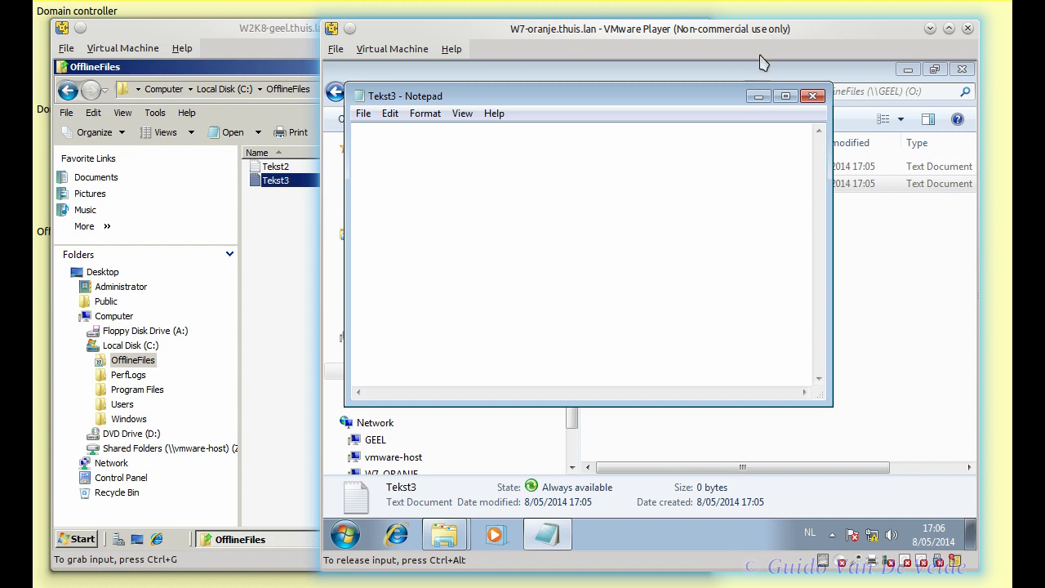
click(819, 96)
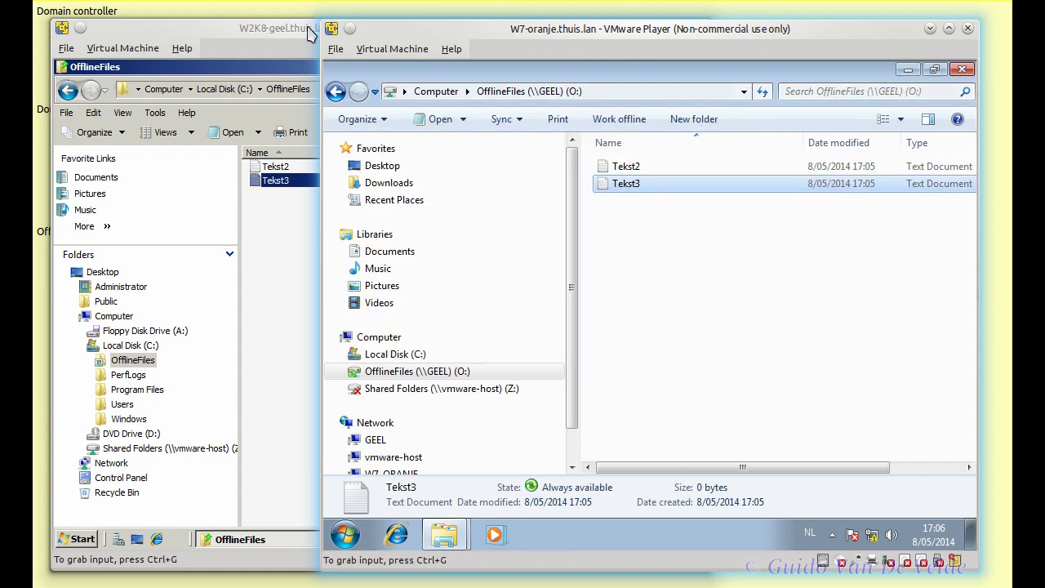
- Confirm the server's Tekst2 now contains 'Tweede regel', then bring up the exercise PDF
click(292, 182)
double_click(283, 166)
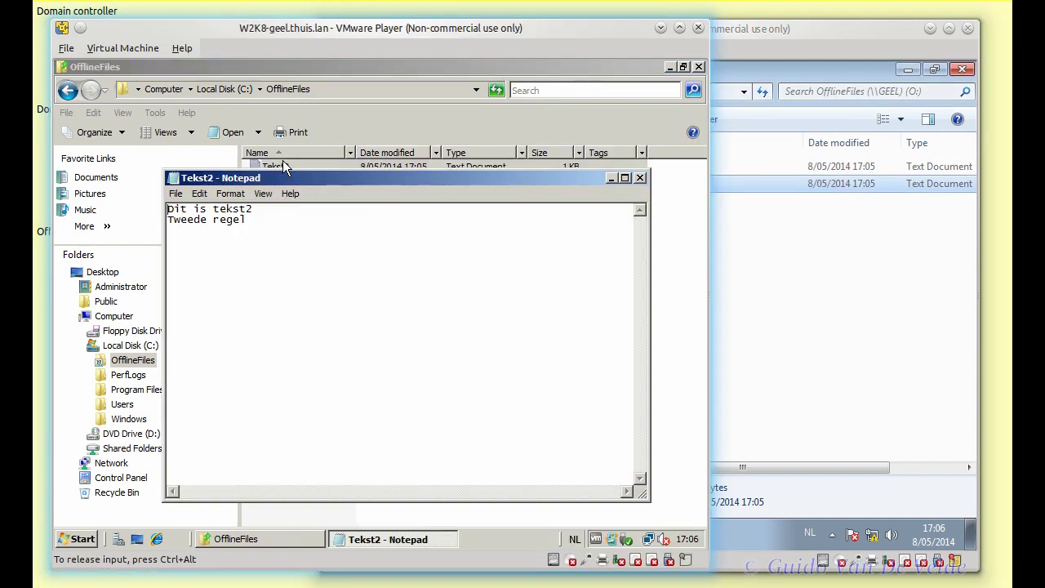
click(640, 178)
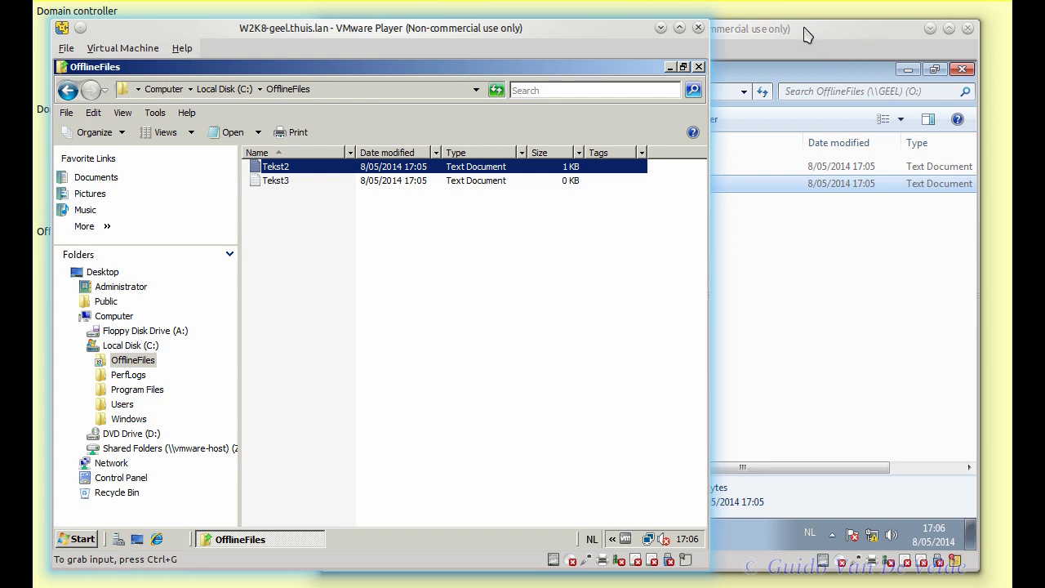
click(811, 51)
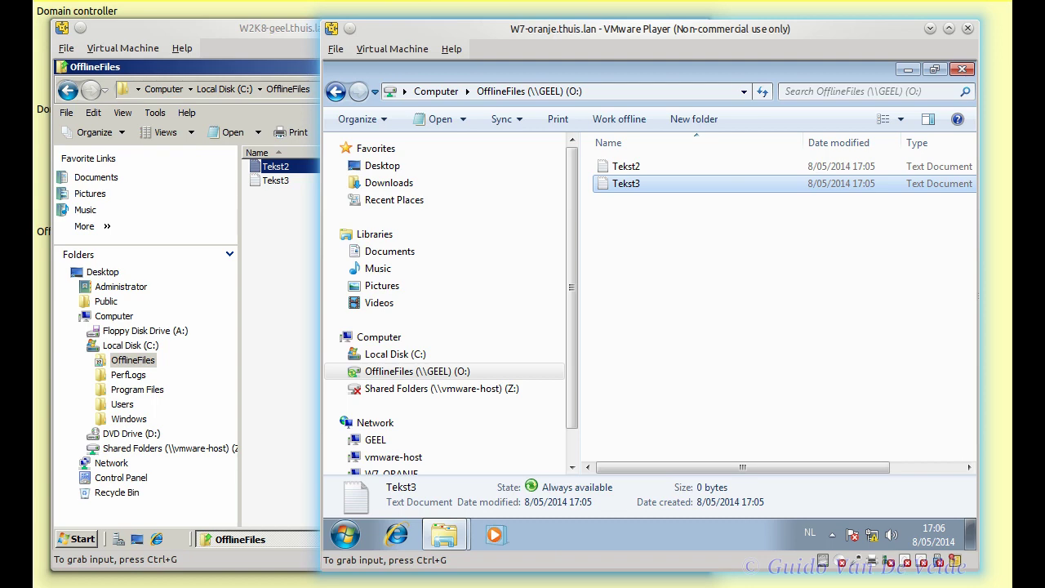
key(alt+Tab)
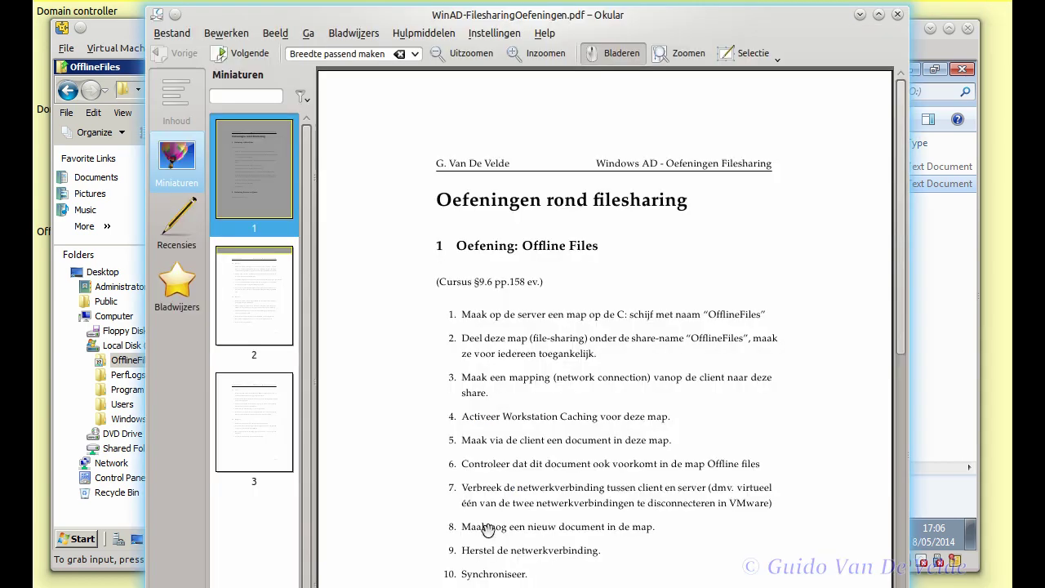
- Scroll the PDF to section 1 'Oefening: Offline Files', then minimize Okular
scroll(672, 340, down, 2)
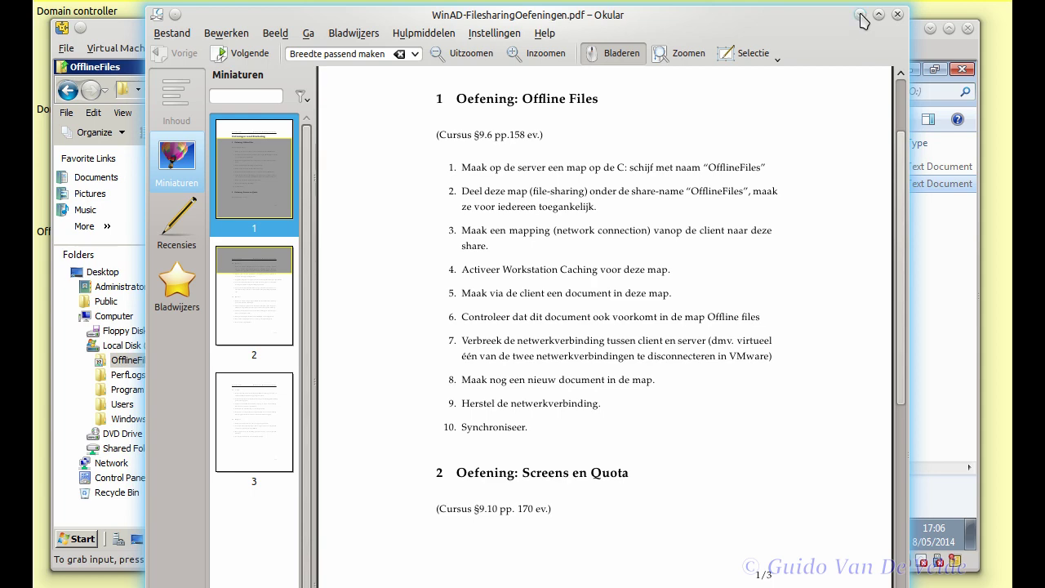
click(859, 14)
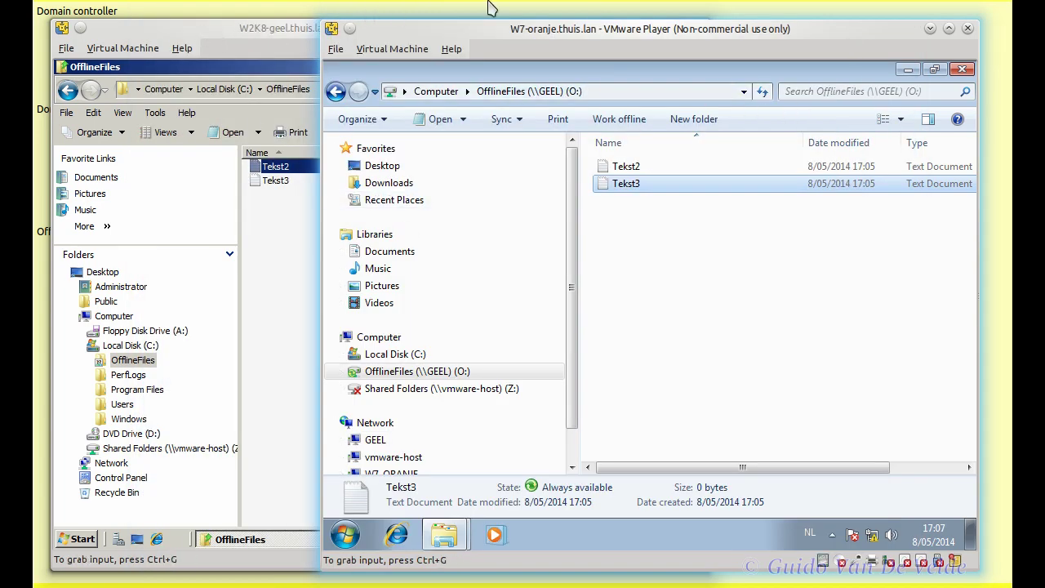
- Show the desktop with the lab notes, then restore the server VM window and drag it right
key(super+d)
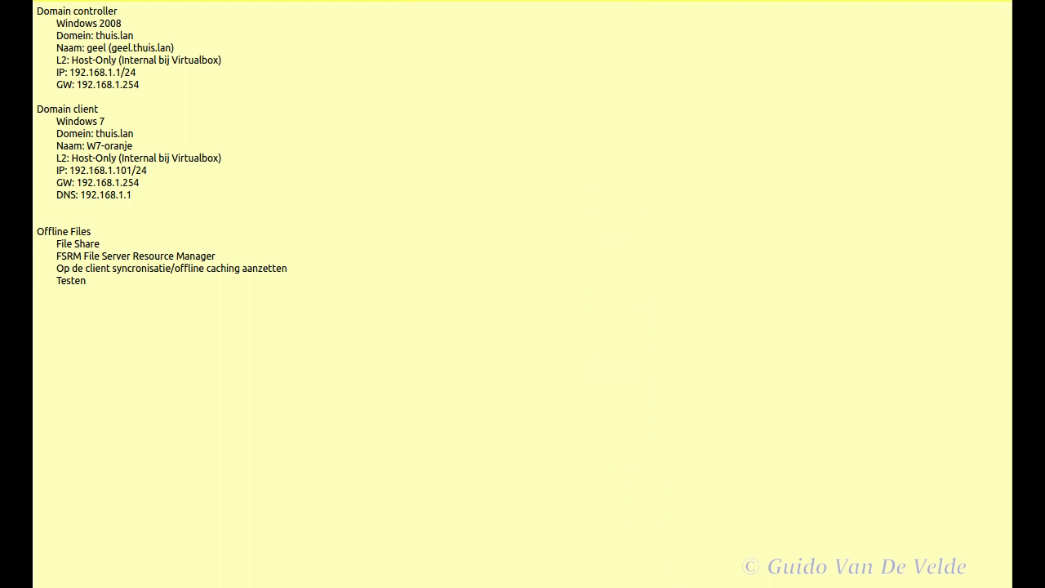
key(alt+Tab)
drag(372, 30, 634, 27)
click(515, 117)
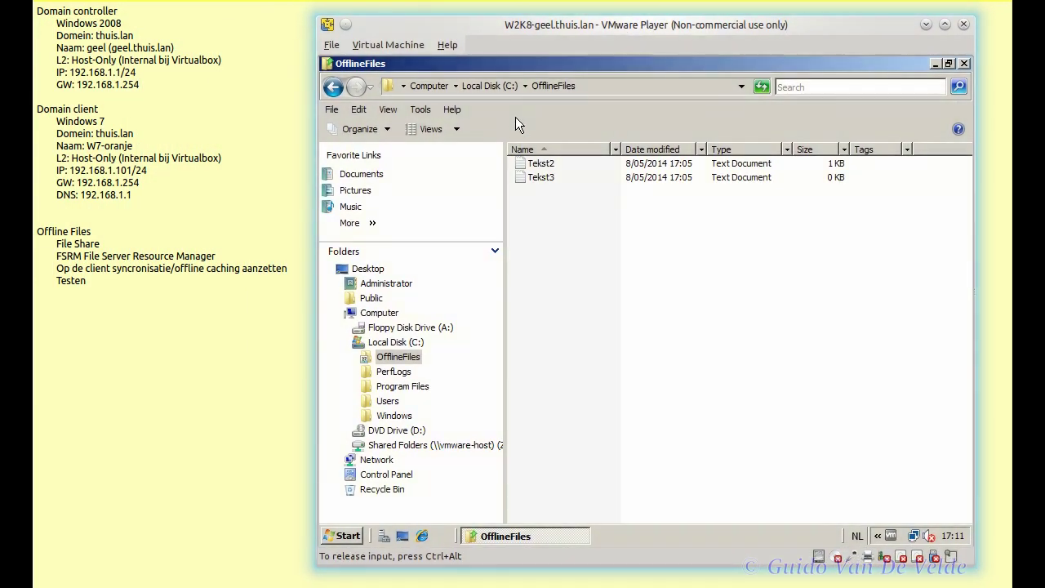
- Check the OfflineFiles folder's Previous Versions tab, find none, and minimize its Explorer window
right_click(396, 356)
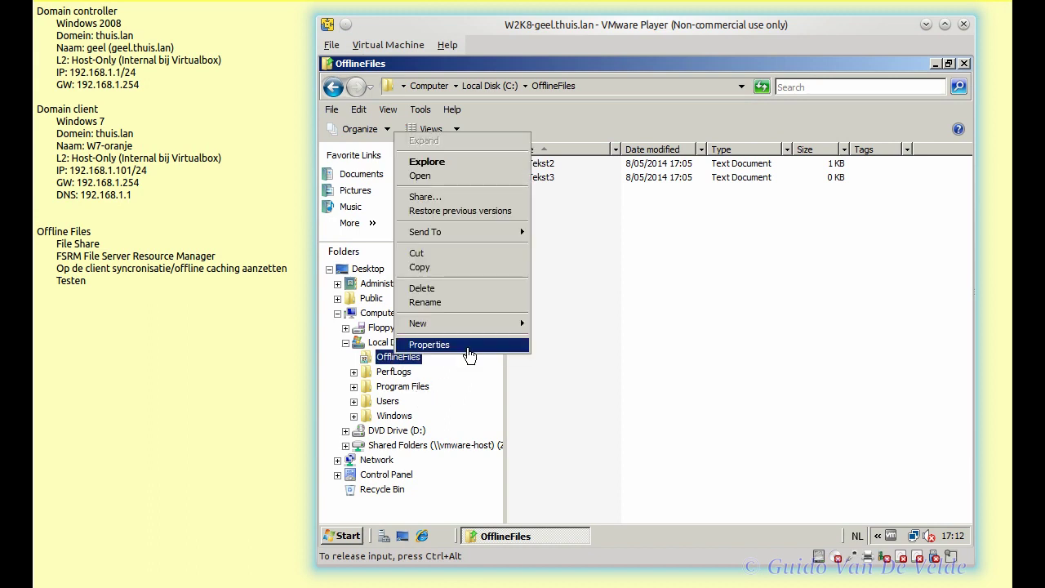
click(426, 344)
click(659, 165)
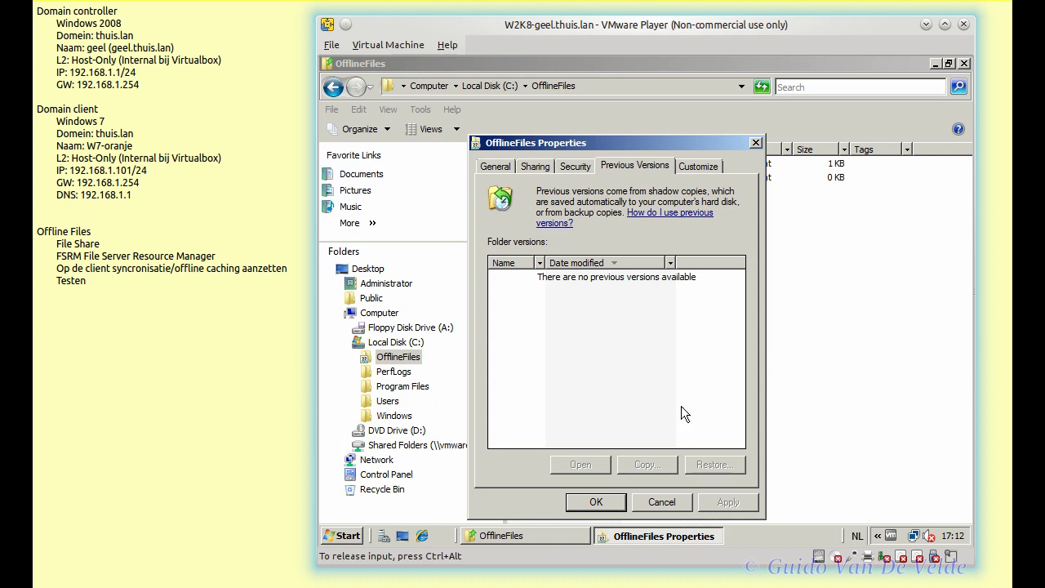
click(675, 502)
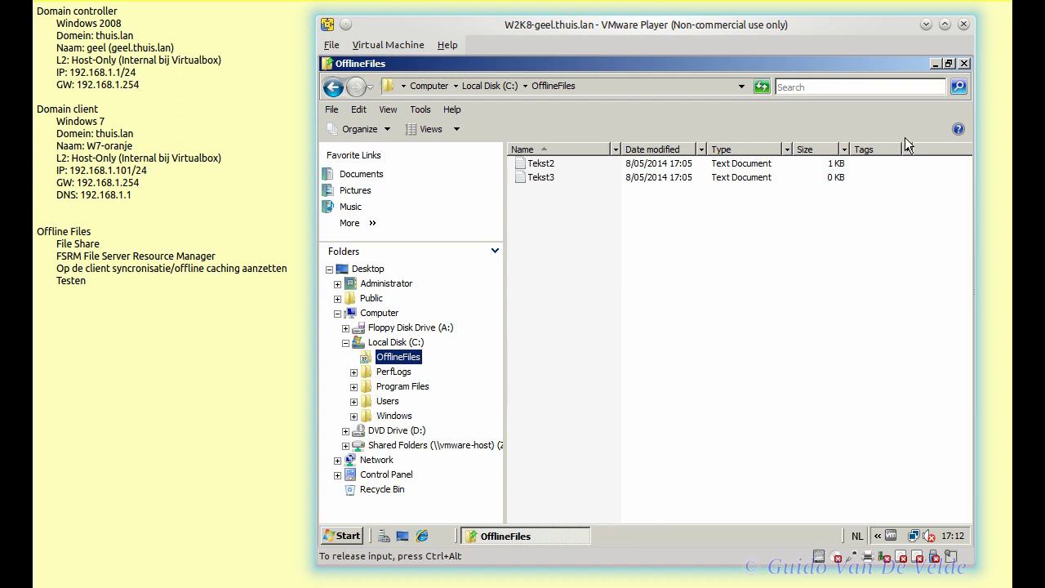
click(934, 63)
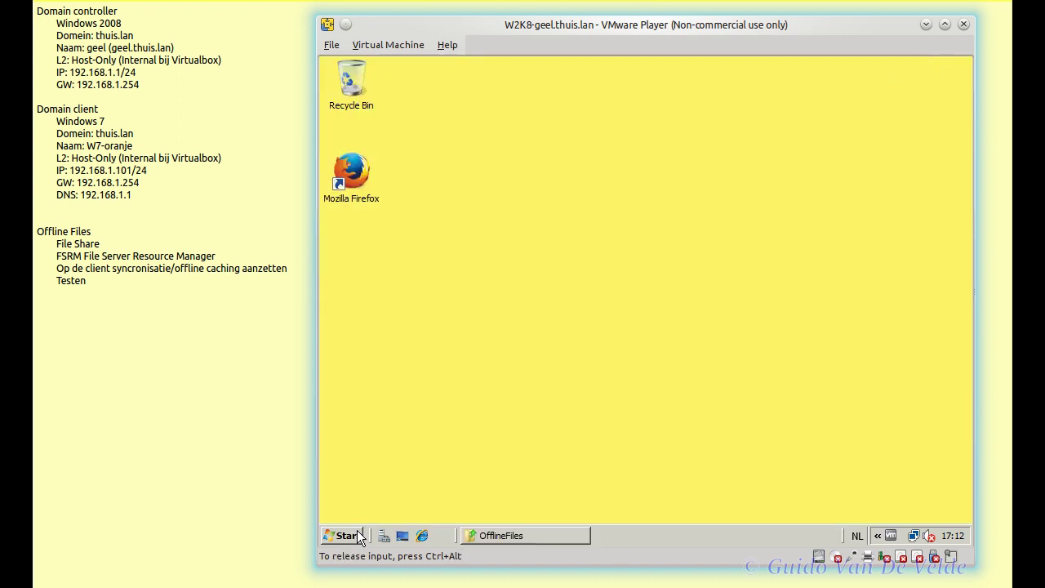
- Open Configure Shadow Copies from Shared Folders in Computer Management
click(357, 529)
mouse_move(627, 334)
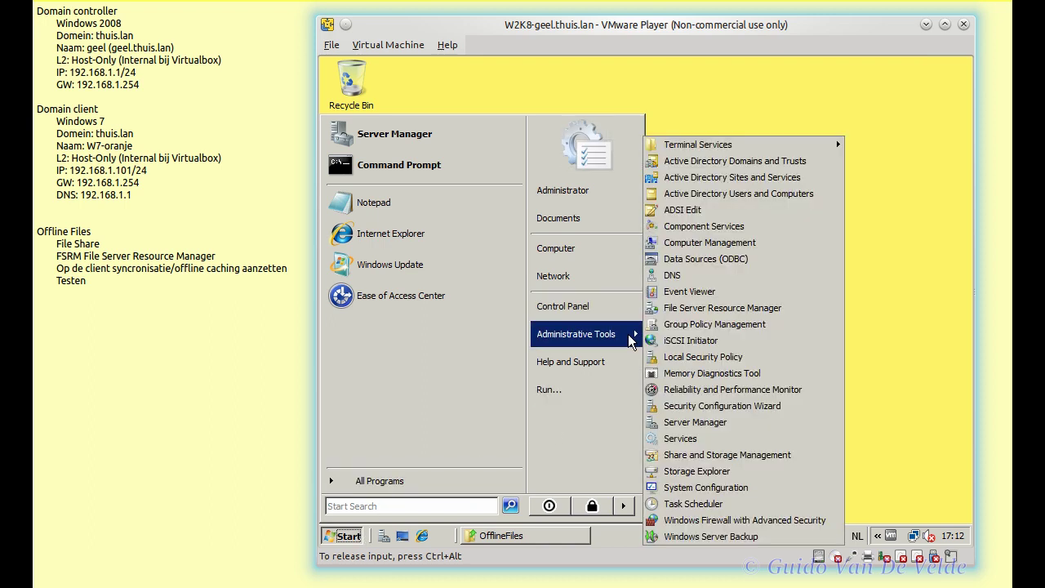
click(748, 241)
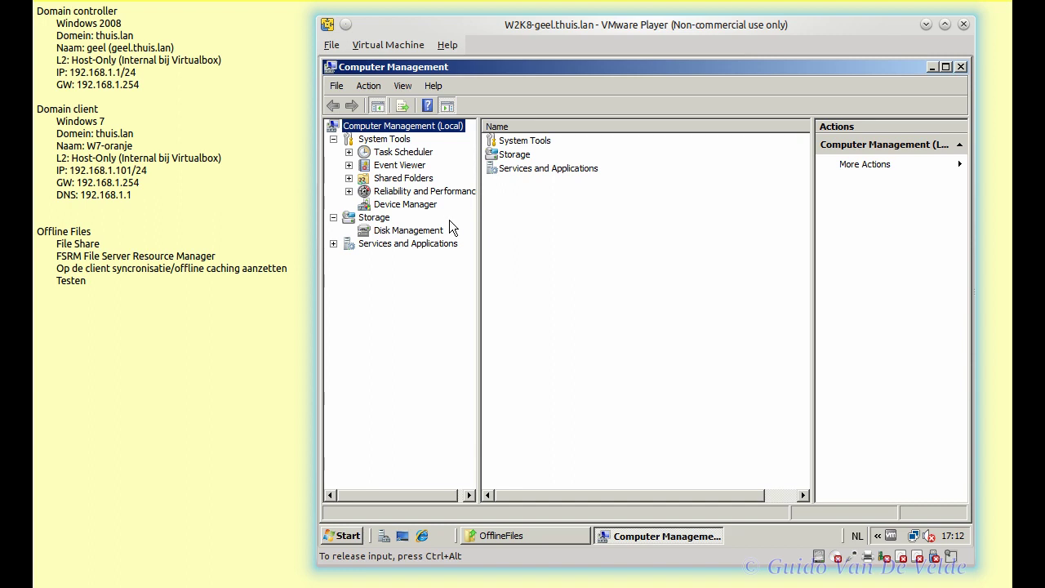
click(394, 178)
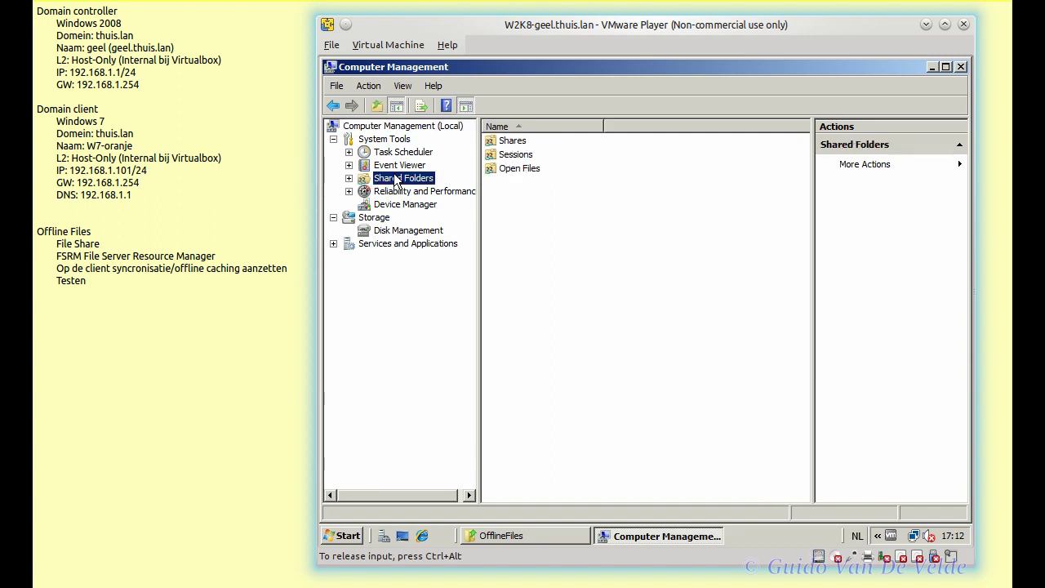
right_click(397, 179)
mouse_move(441, 182)
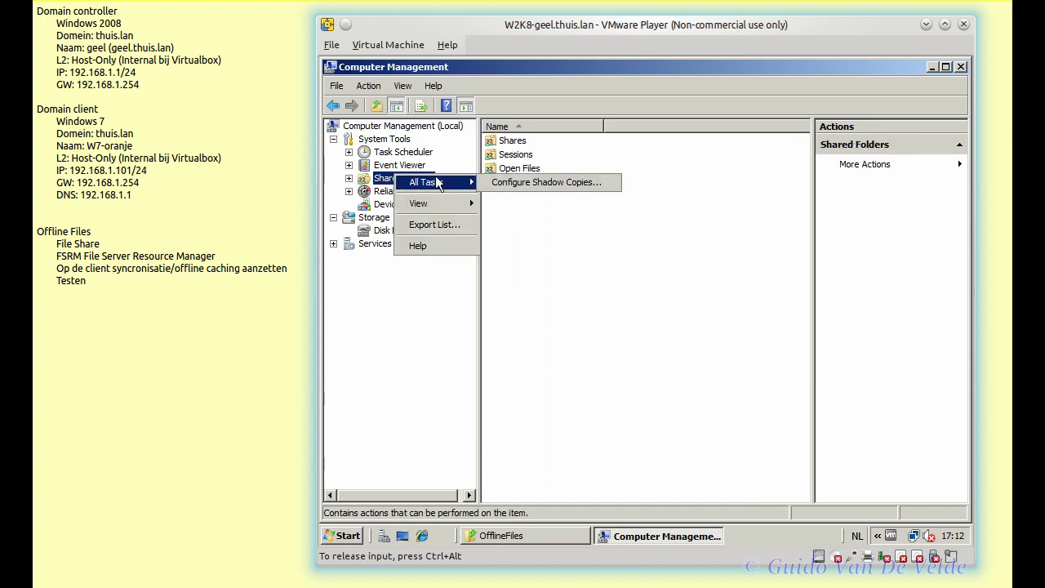
click(500, 184)
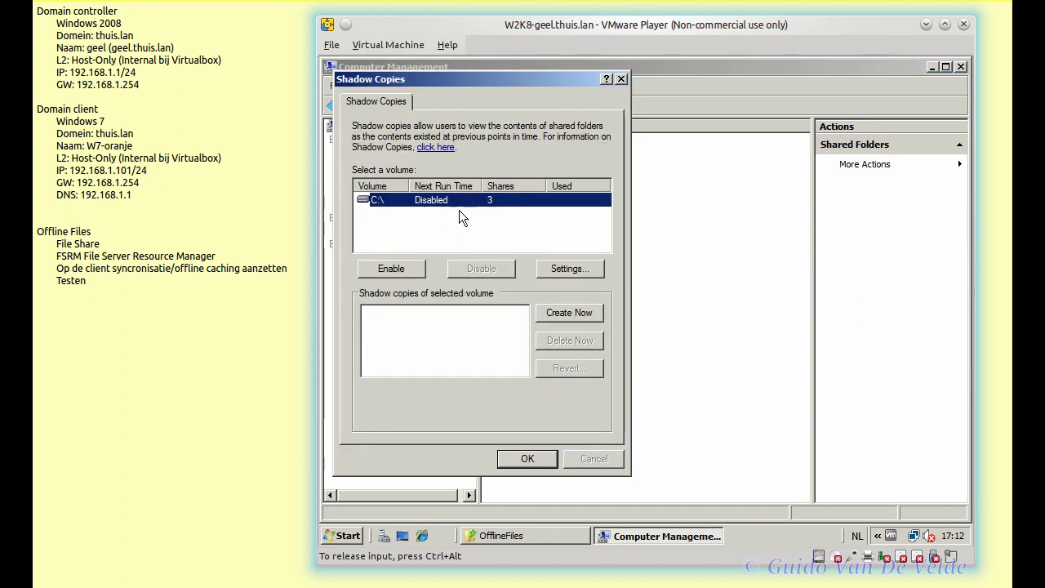
- Enable shadow copies on C:\, keeping the default settings with a 4095 MB limit
click(406, 270)
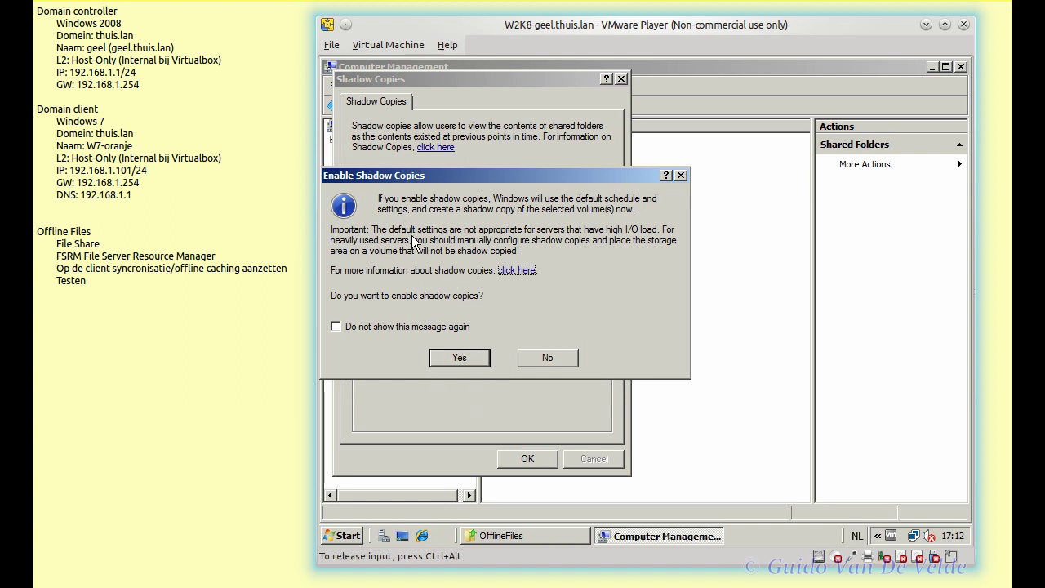
click(470, 357)
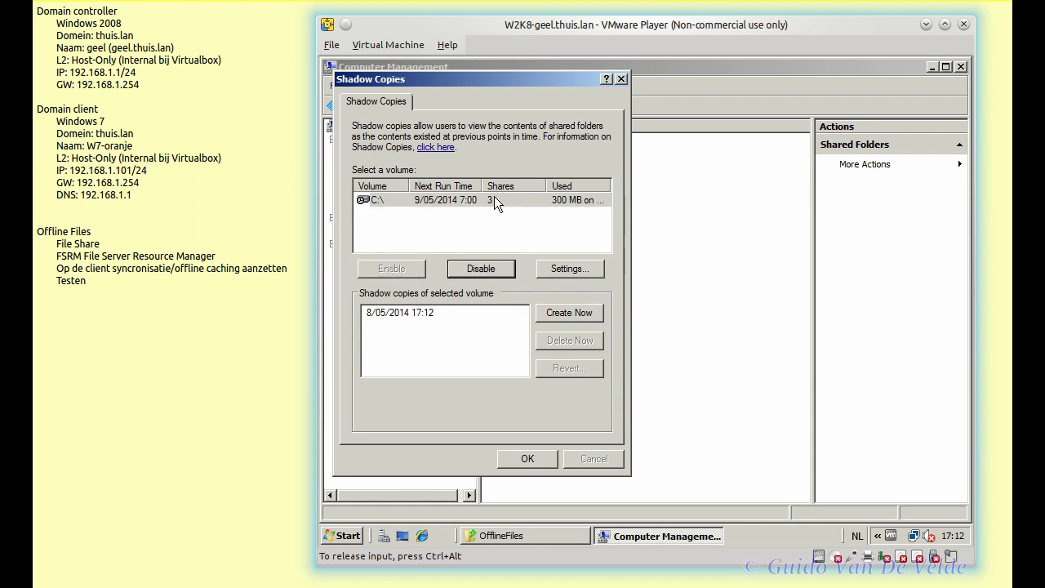
click(575, 269)
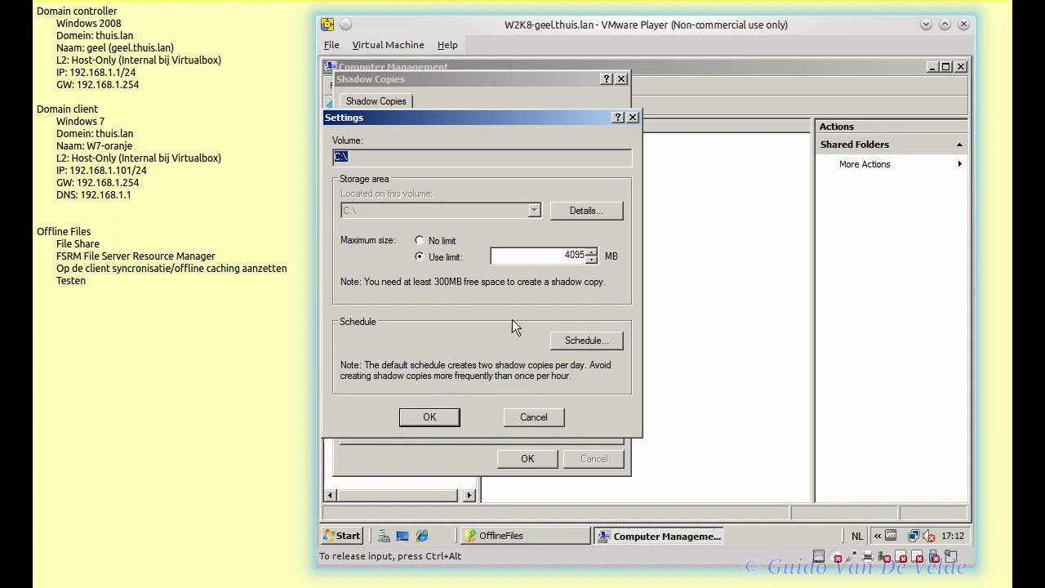
click(540, 415)
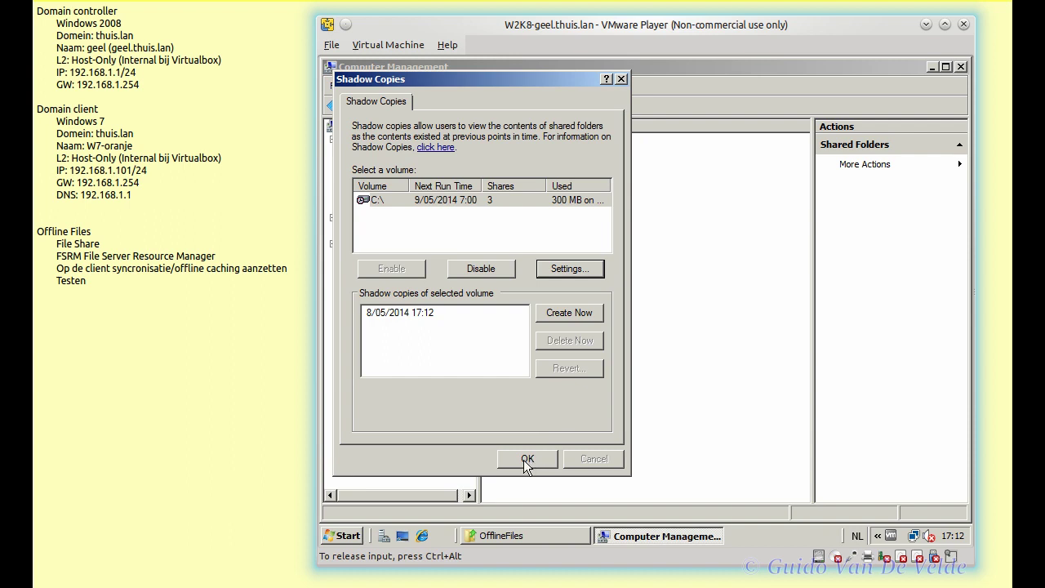
click(527, 461)
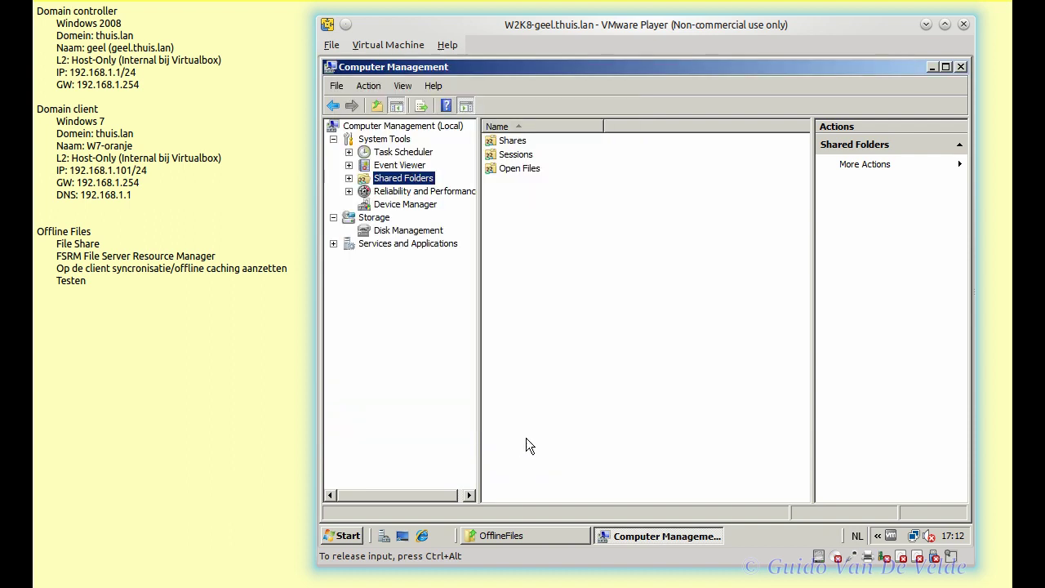
- Close Computer Management and open the OfflineFiles folder's Previous Versions list
click(961, 67)
click(521, 536)
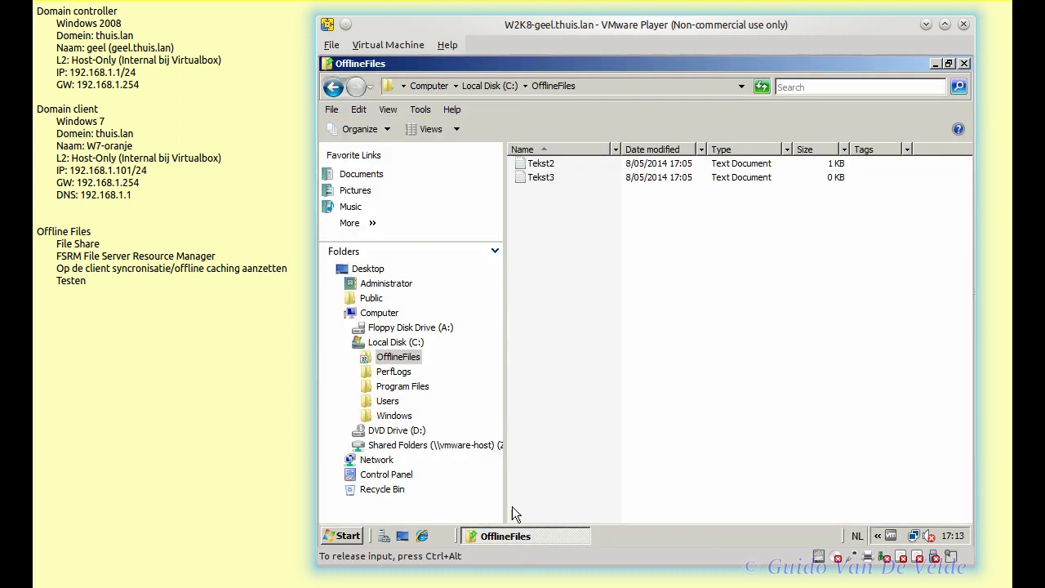
right_click(412, 358)
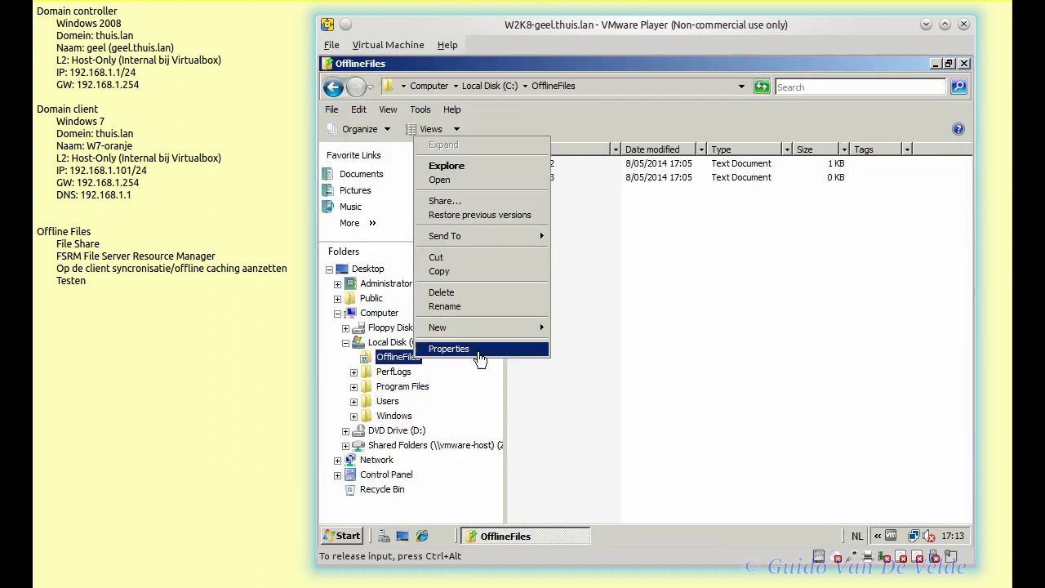
click(462, 345)
click(658, 165)
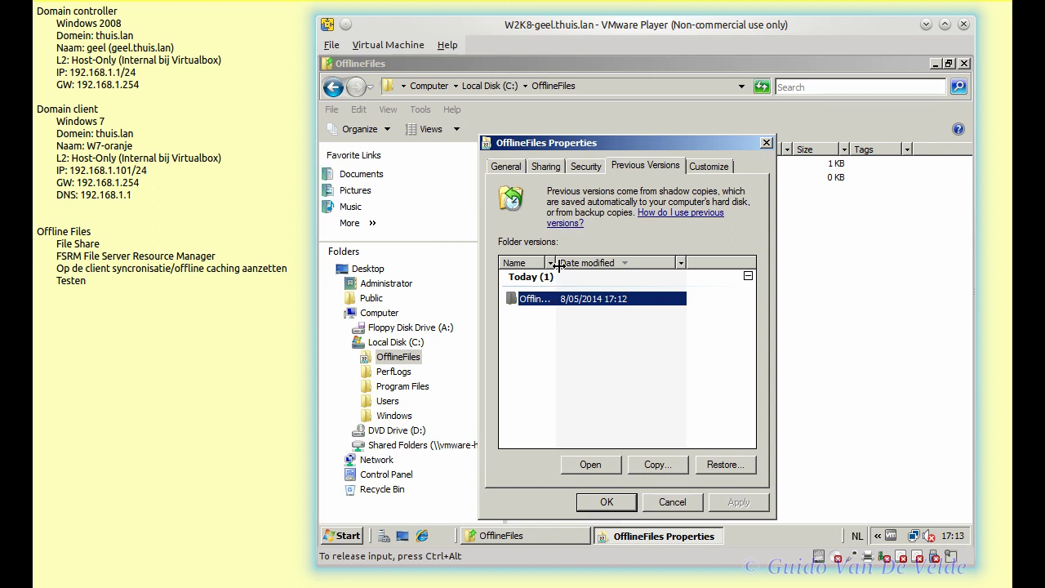
- Open the 17:12 snapshot of OfflineFiles to inspect it, then close the properties
drag(547, 263, 586, 261)
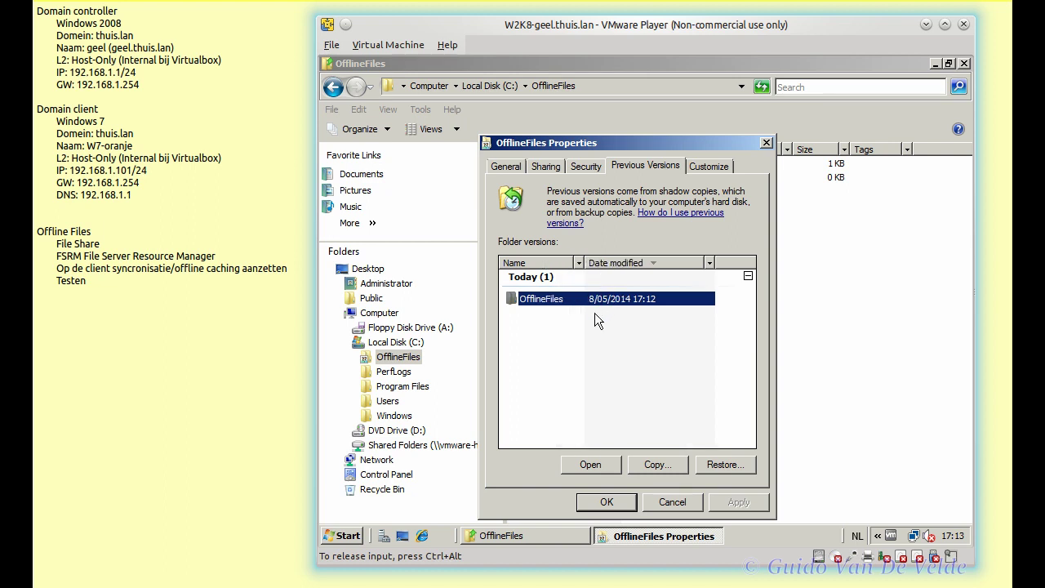
right_click(651, 299)
click(595, 367)
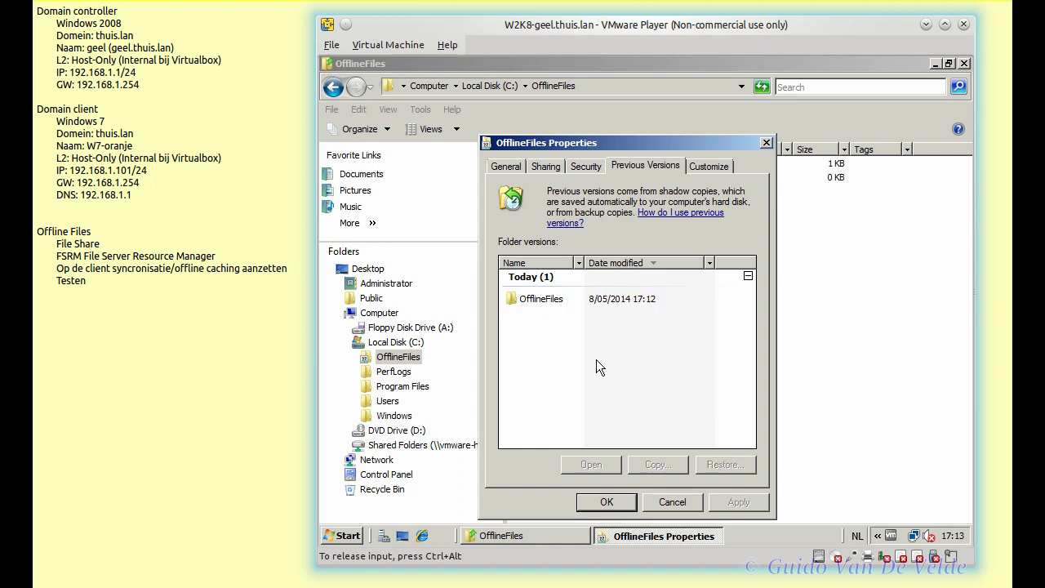
click(532, 301)
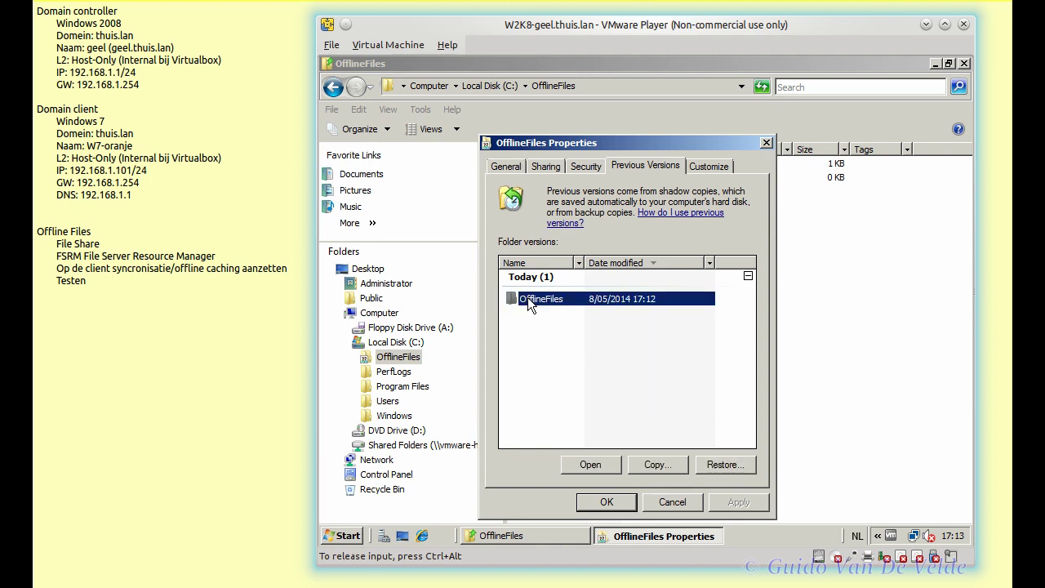
double_click(527, 297)
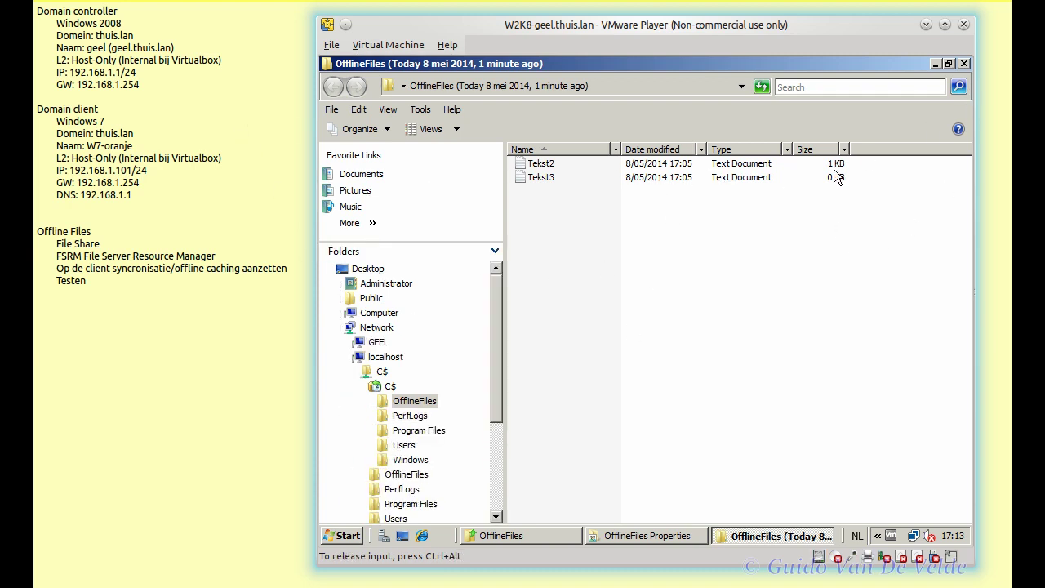
click(964, 64)
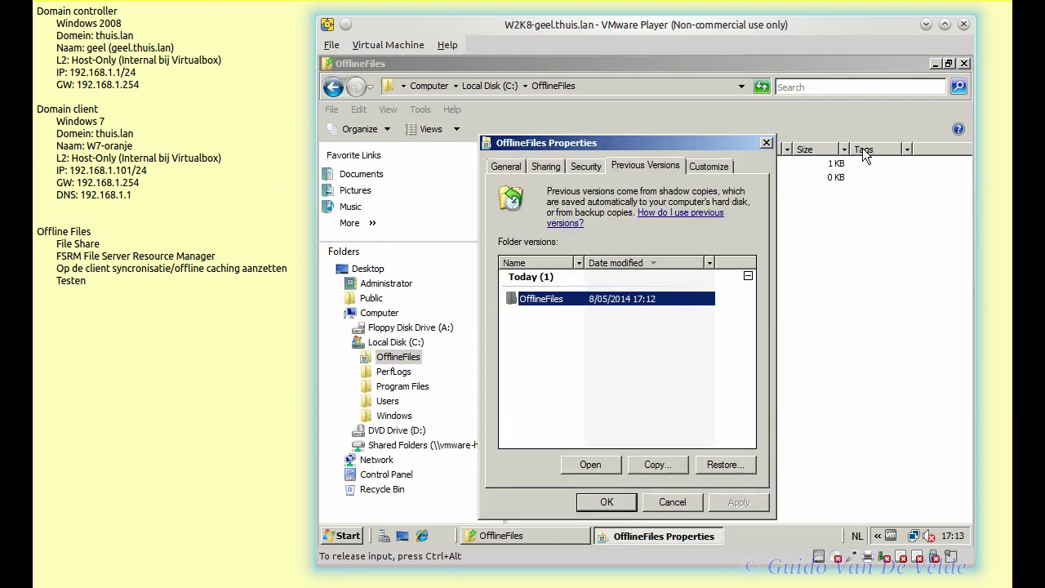
click(671, 502)
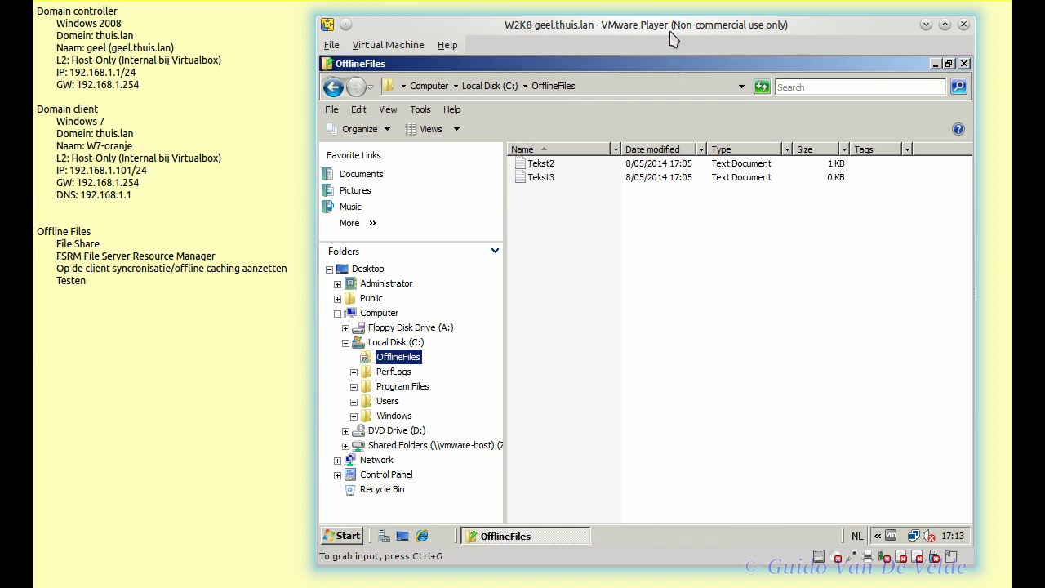
- Move the server VM aside, switch to the Windows 7 client, and open Tekst2 in Notepad
drag(581, 30, 406, 37)
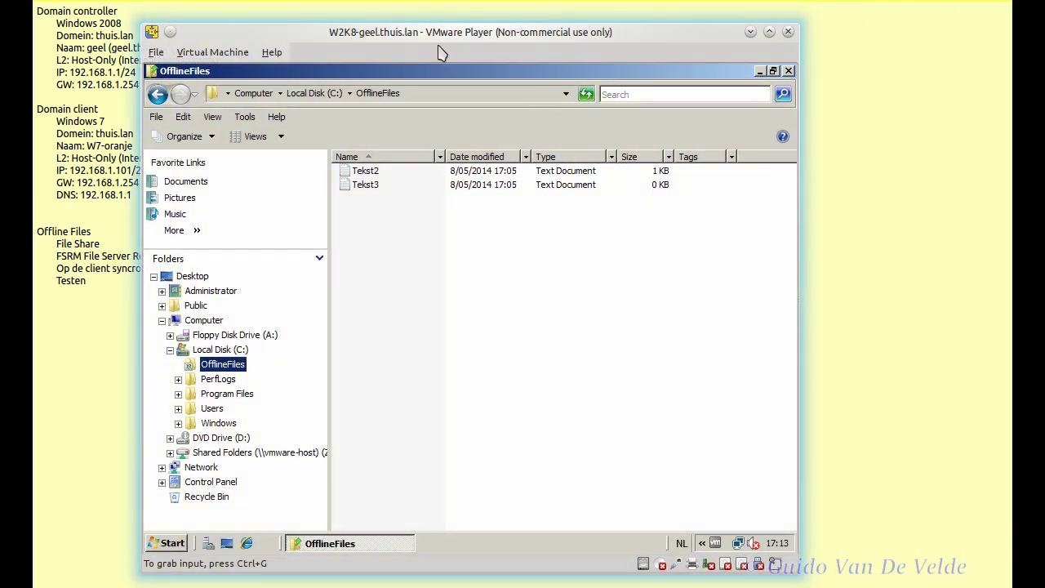
key(alt+Tab)
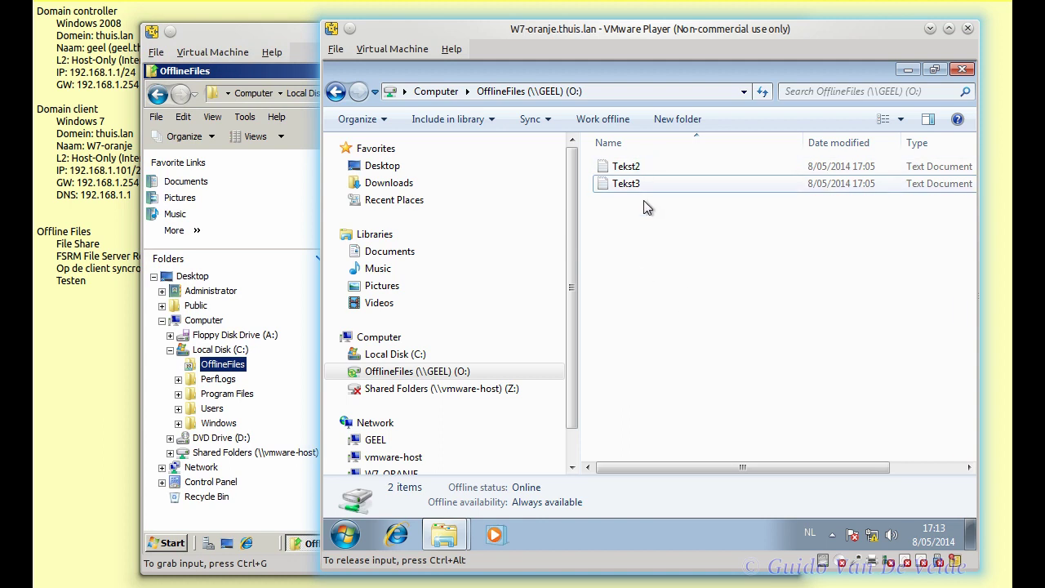
click(634, 169)
double_click(634, 169)
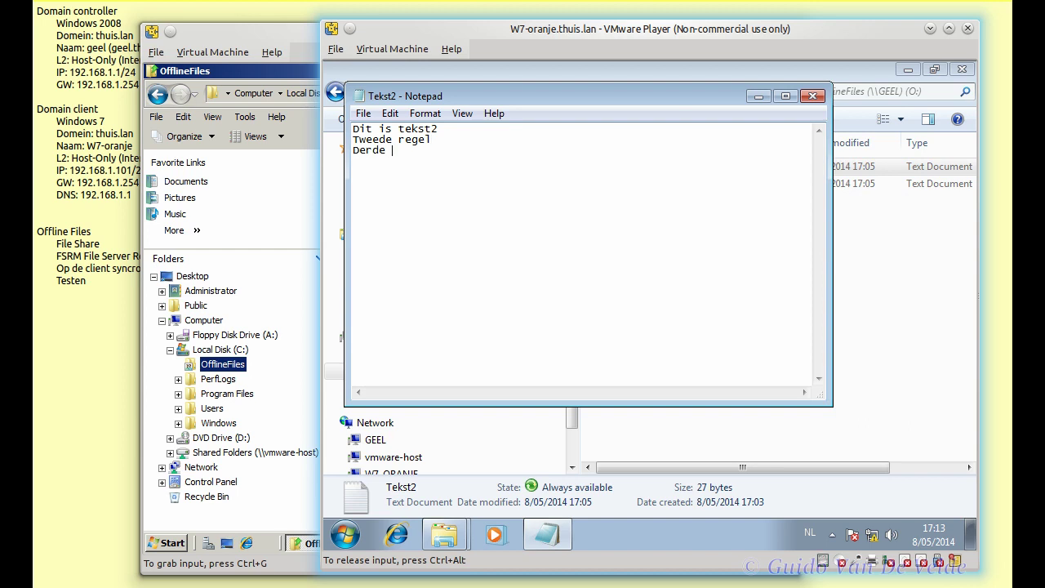
- Finish the third line 'Derde regel' in Tekst2 and save it when closing Notepad
key(BackSpace)
text(regel)
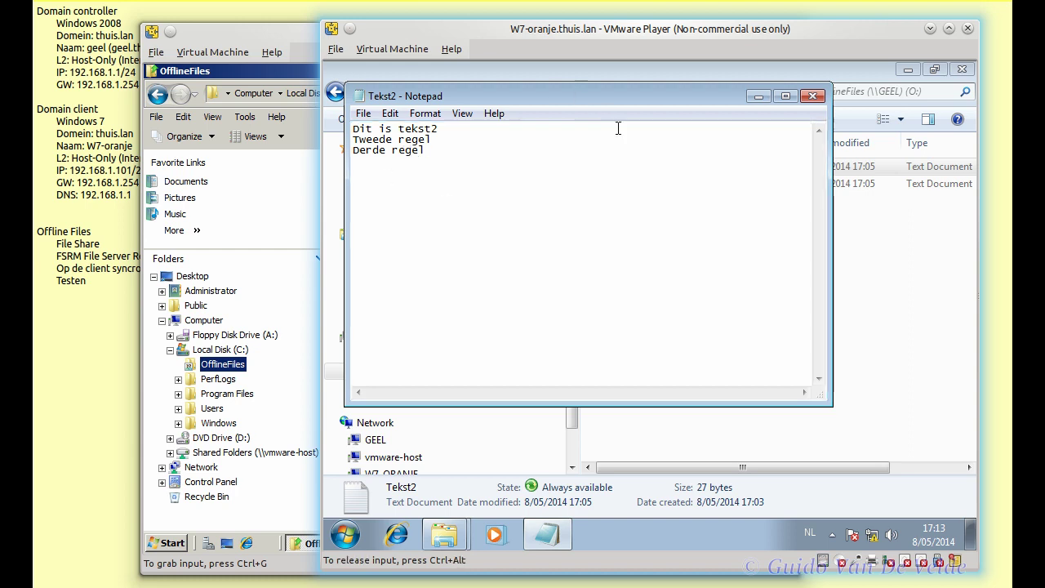
click(813, 96)
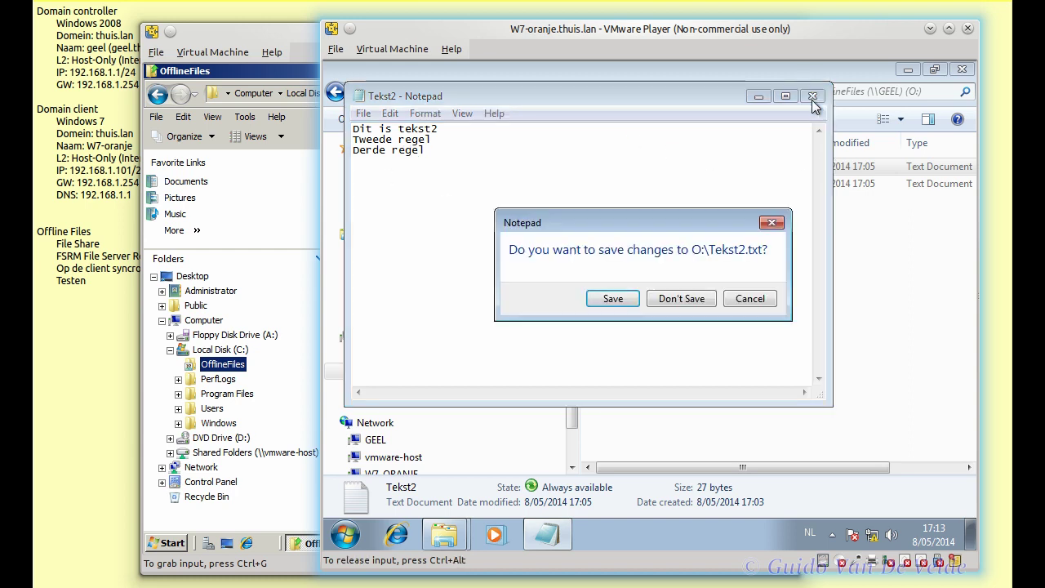
click(614, 298)
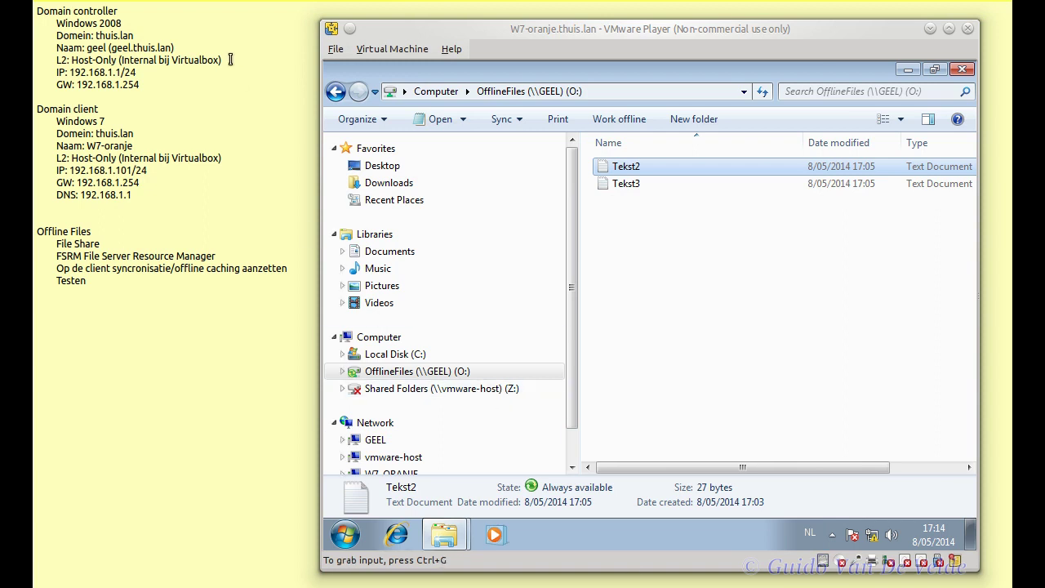
right_click(624, 168)
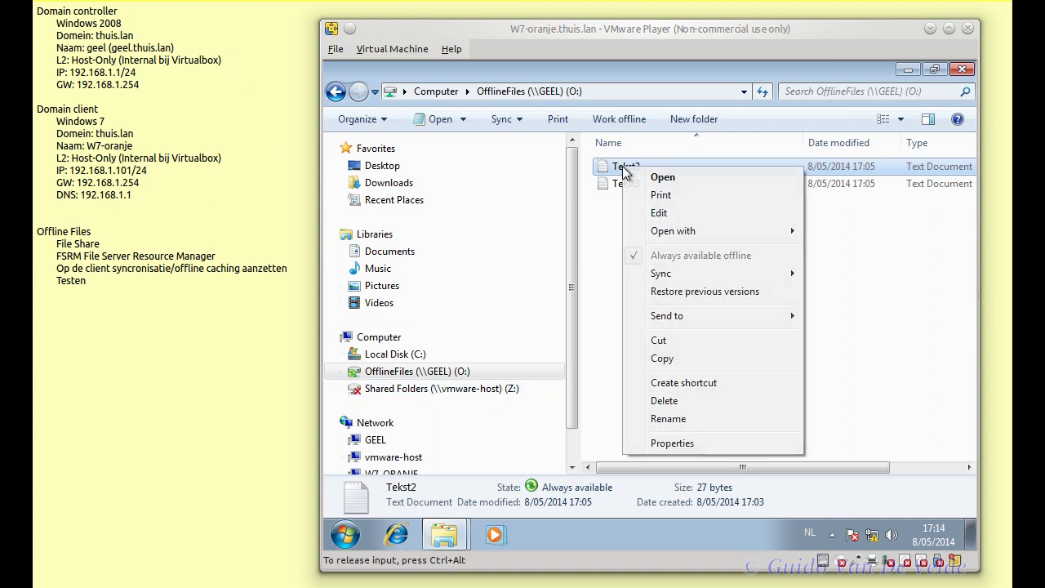
click(672, 443)
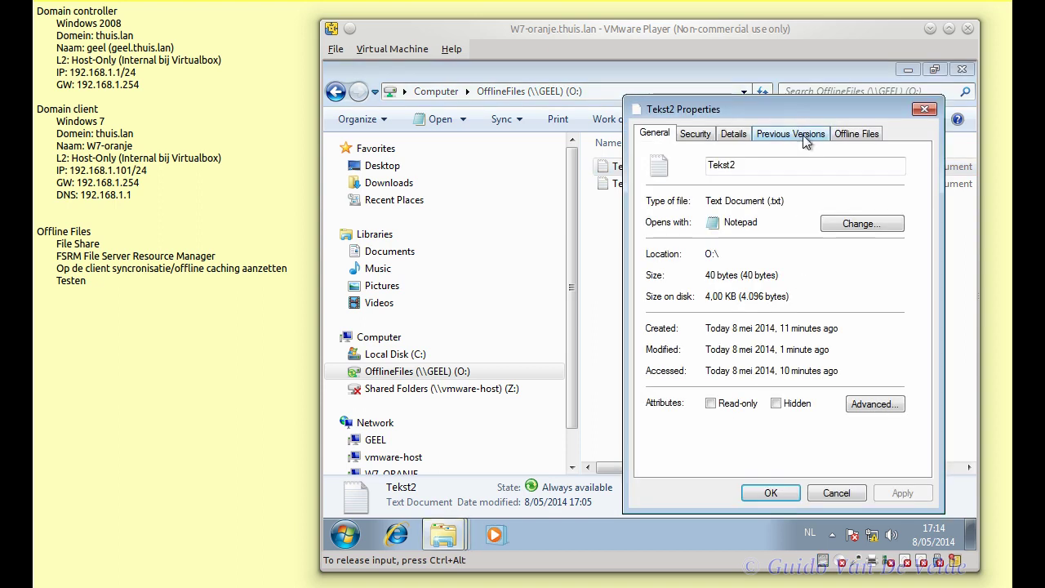
click(804, 135)
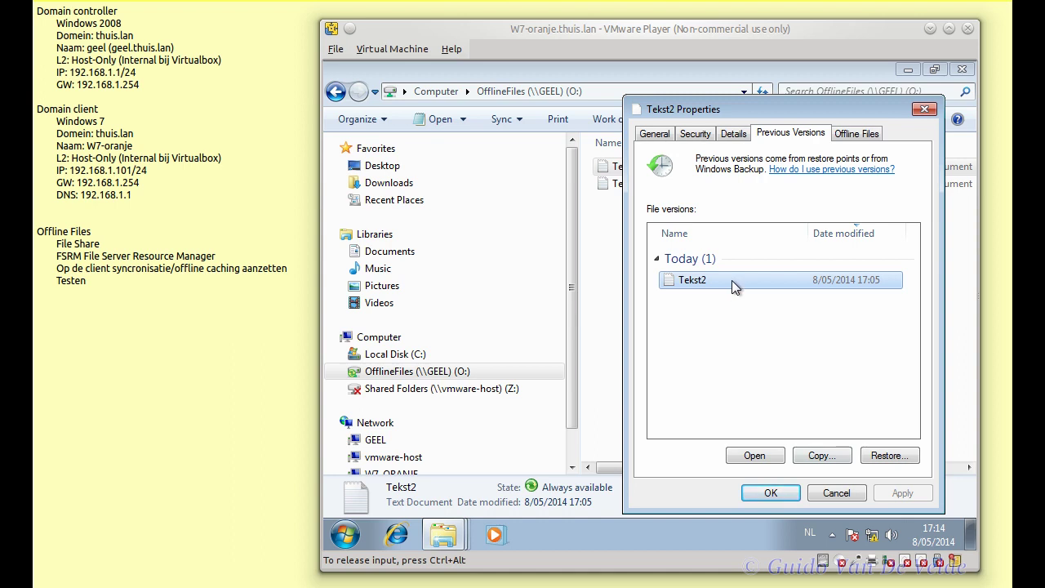
click(763, 455)
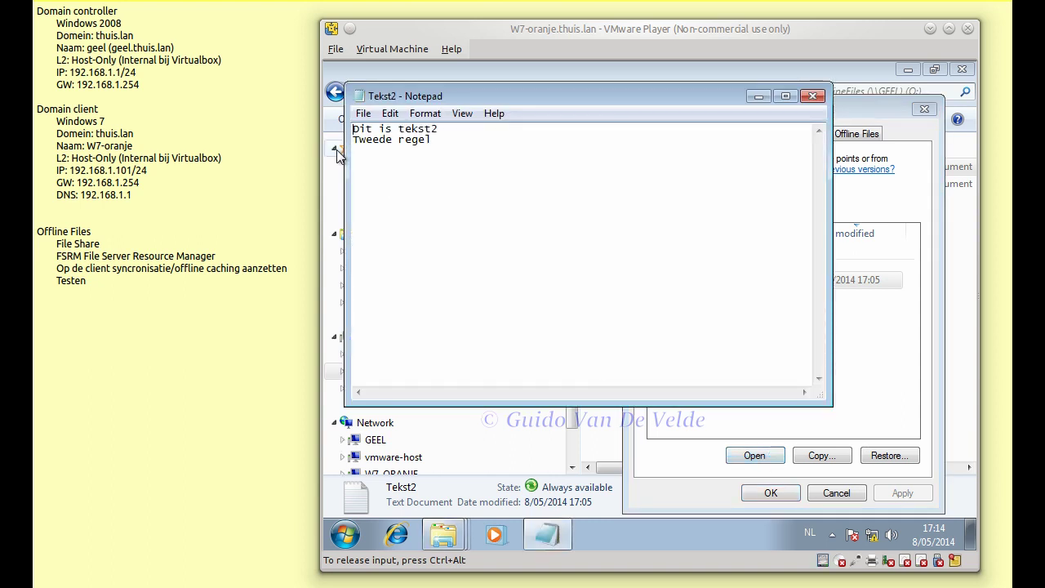
click(813, 96)
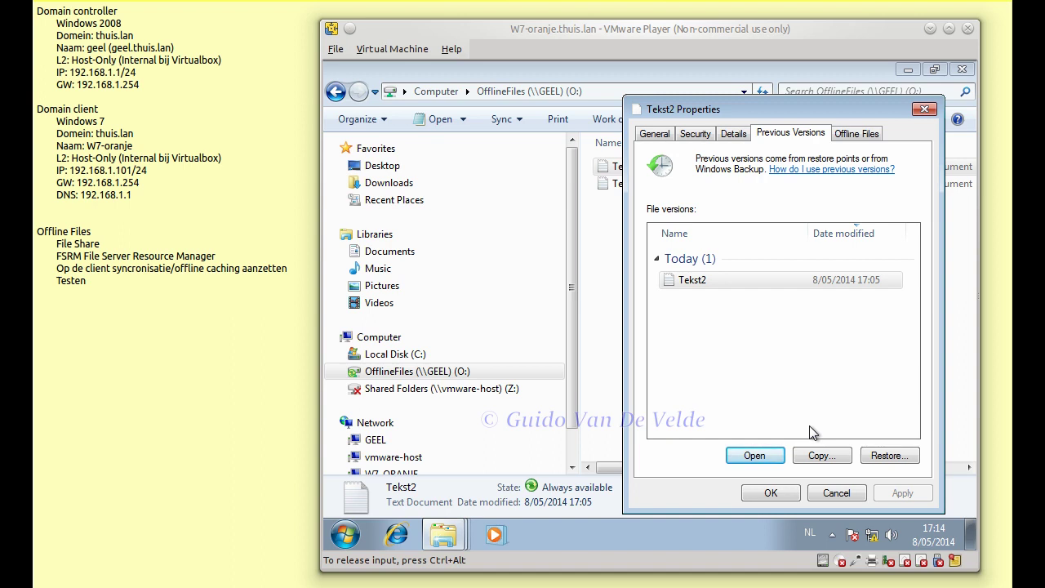
click(836, 494)
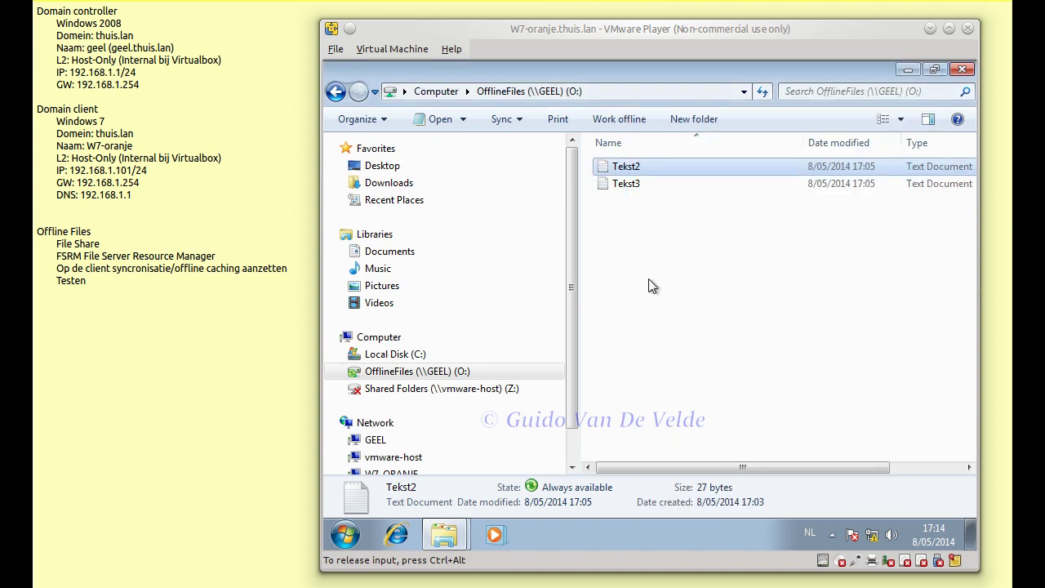
click(622, 187)
- Permanently delete Tekst3 from drive O: and bring up the drive's Previous Versions list
key(Delete)
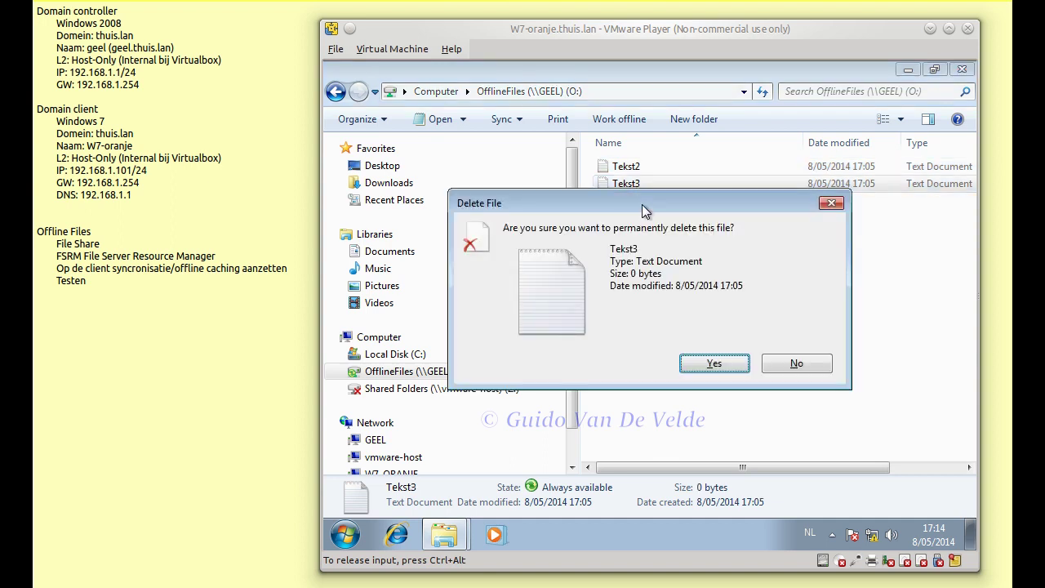
click(694, 368)
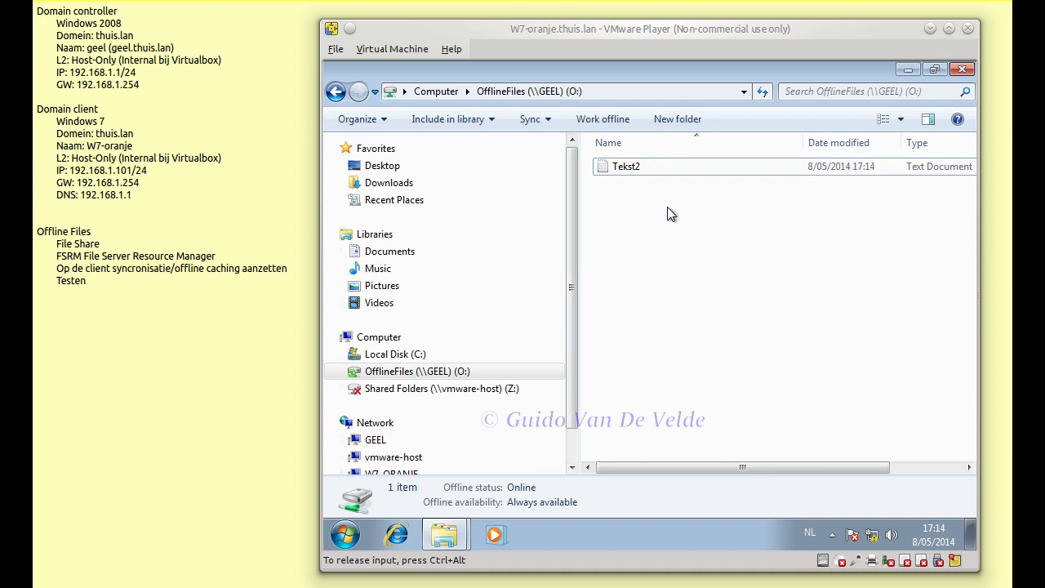
right_click(679, 256)
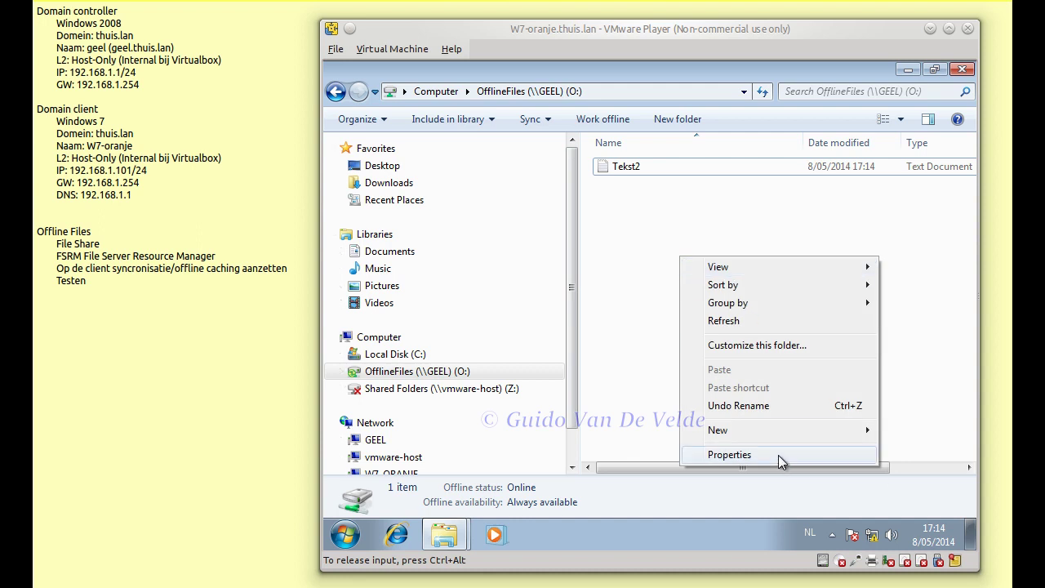
click(777, 455)
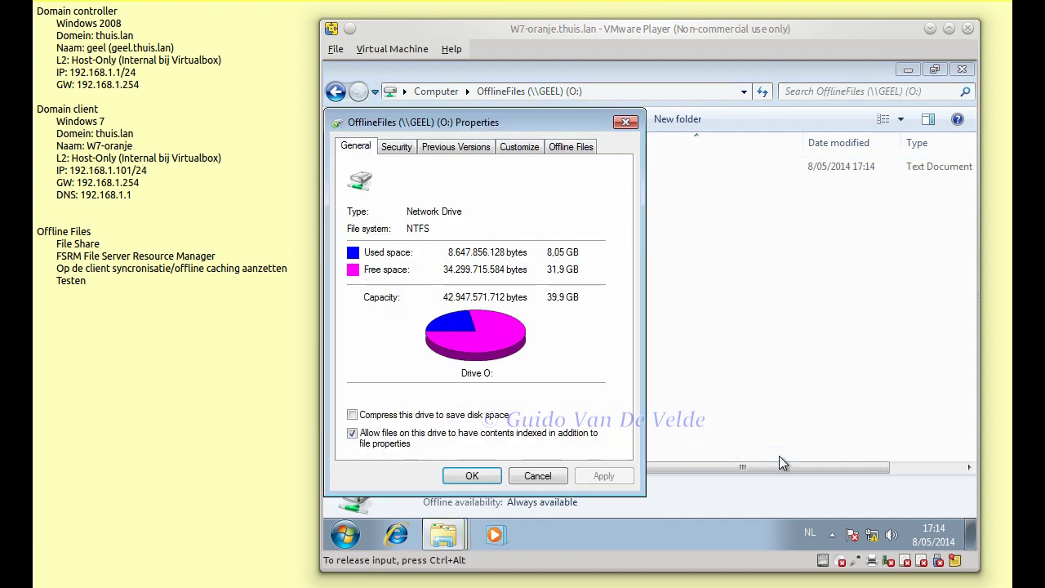
click(455, 147)
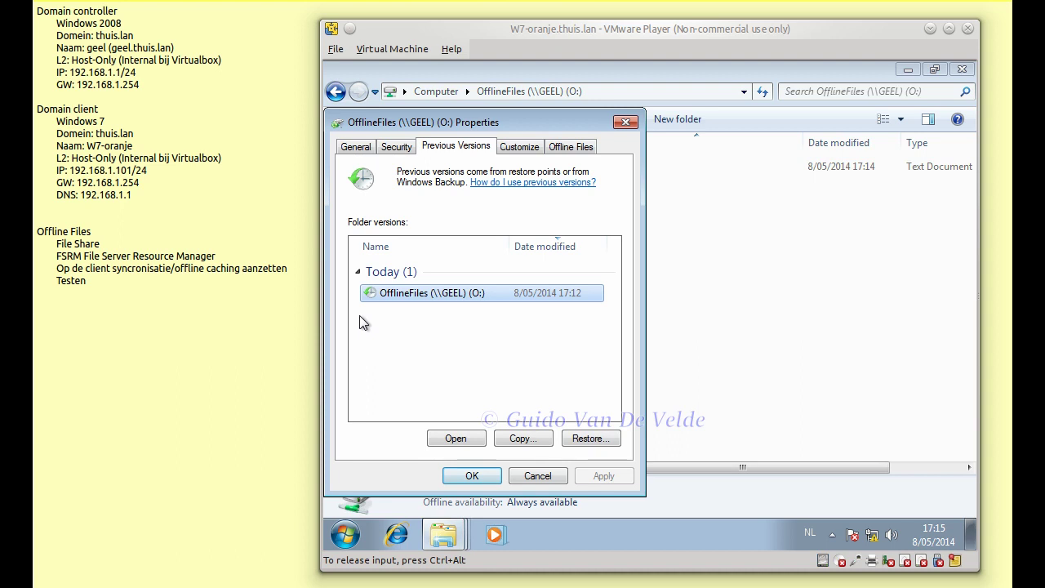
- Open today's earlier snapshot, confirm it still holds an empty Tekst3, and close everything
double_click(408, 294)
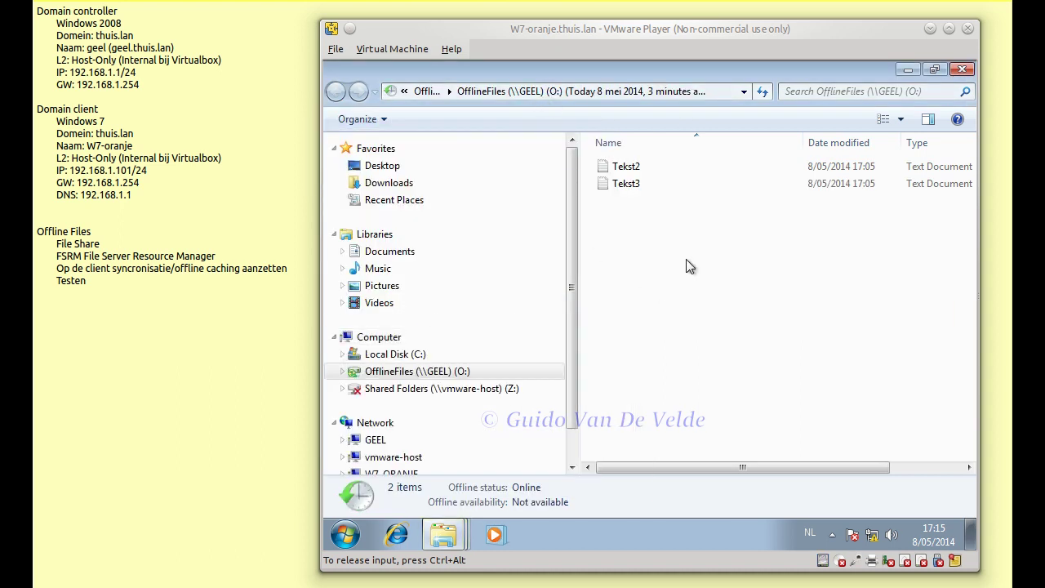
drag(842, 71, 877, 139)
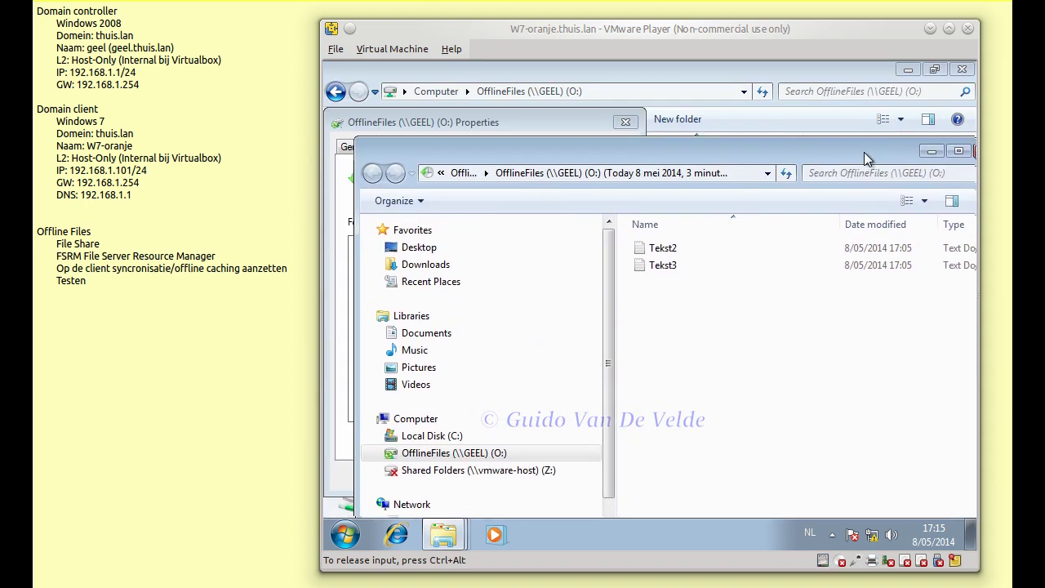
right_click(677, 266)
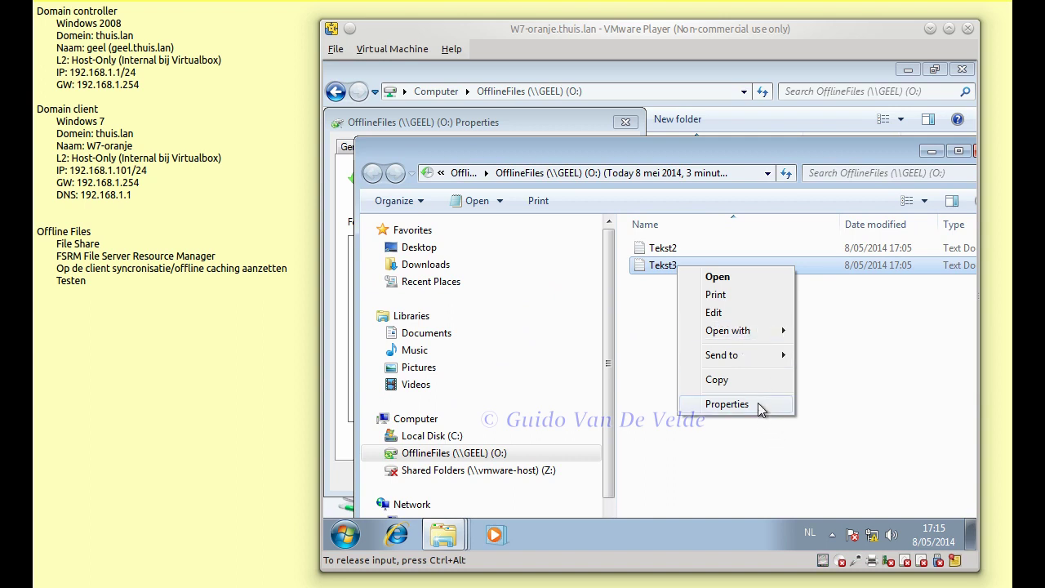
click(920, 372)
double_click(674, 267)
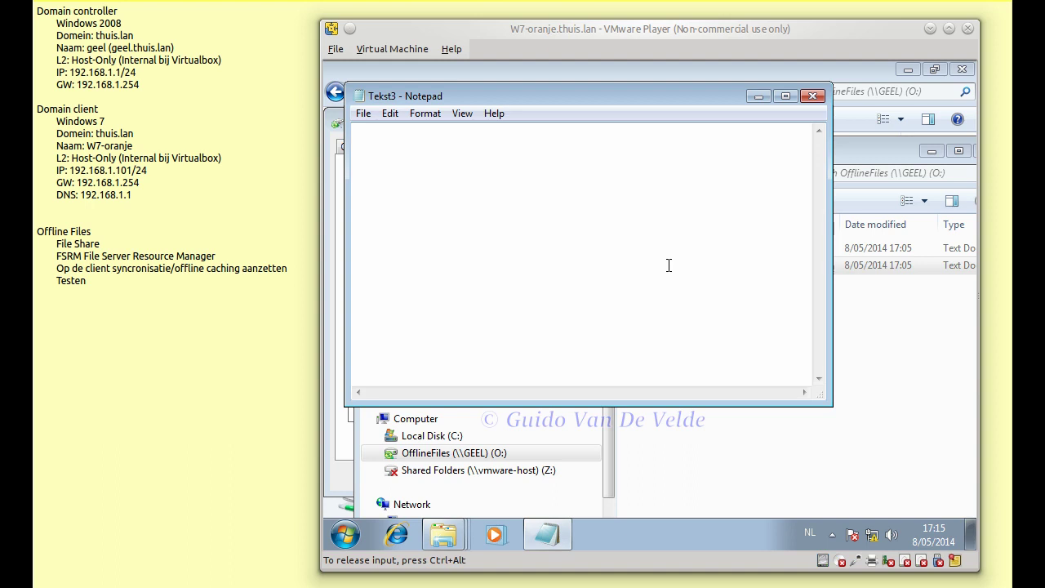
click(812, 96)
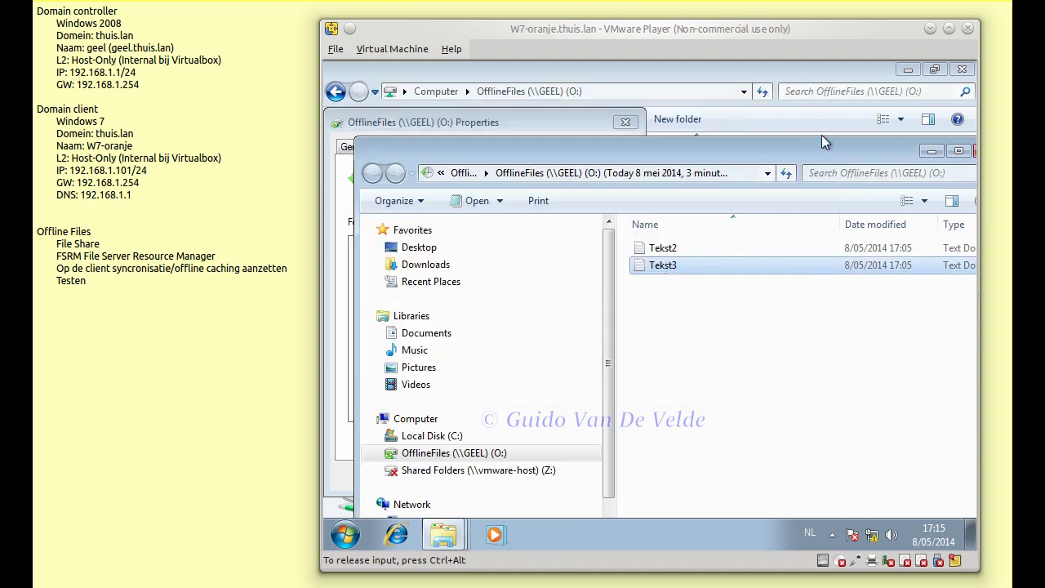
drag(824, 158, 695, 164)
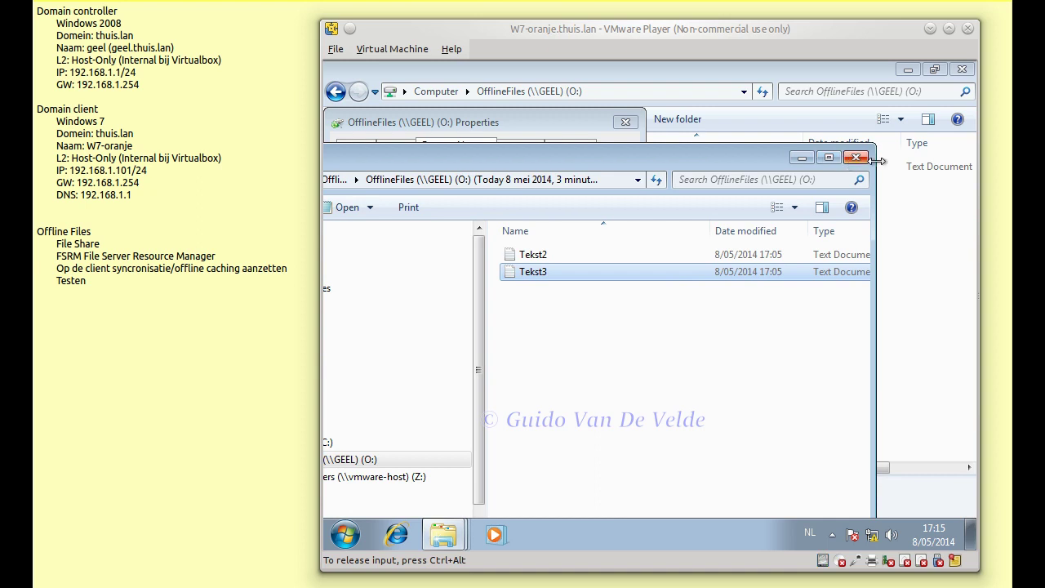
click(849, 157)
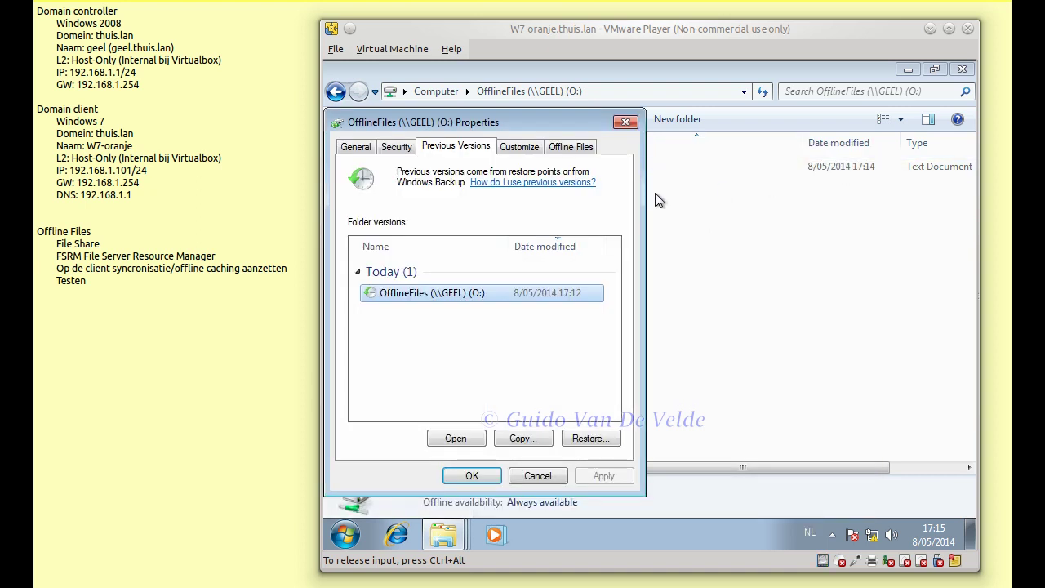
click(539, 477)
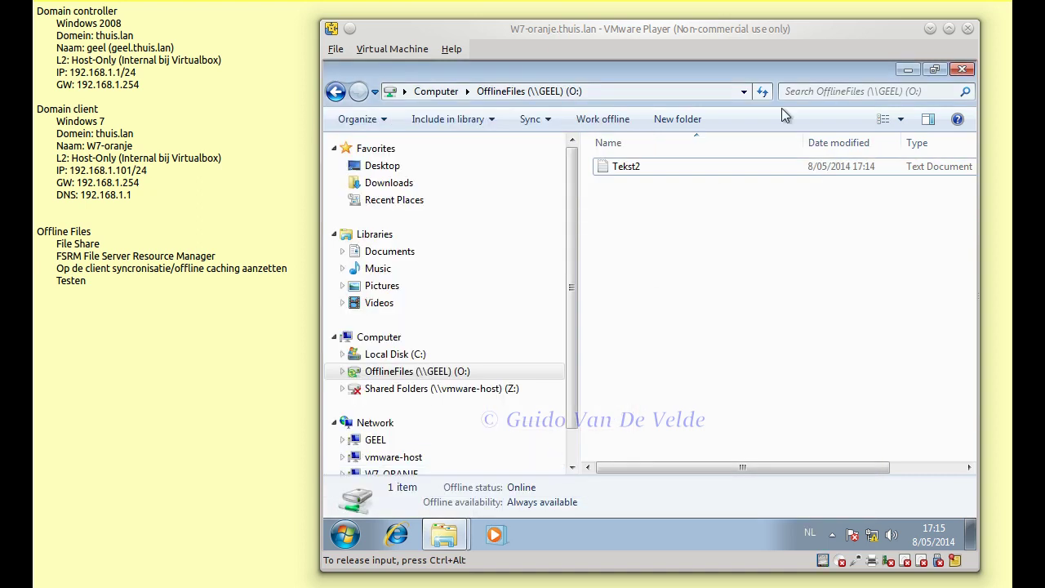
- Release input from the VM and close Dolphin's IT-Videos window to return to the Windows 7 desktop
key(ctrl+alt)
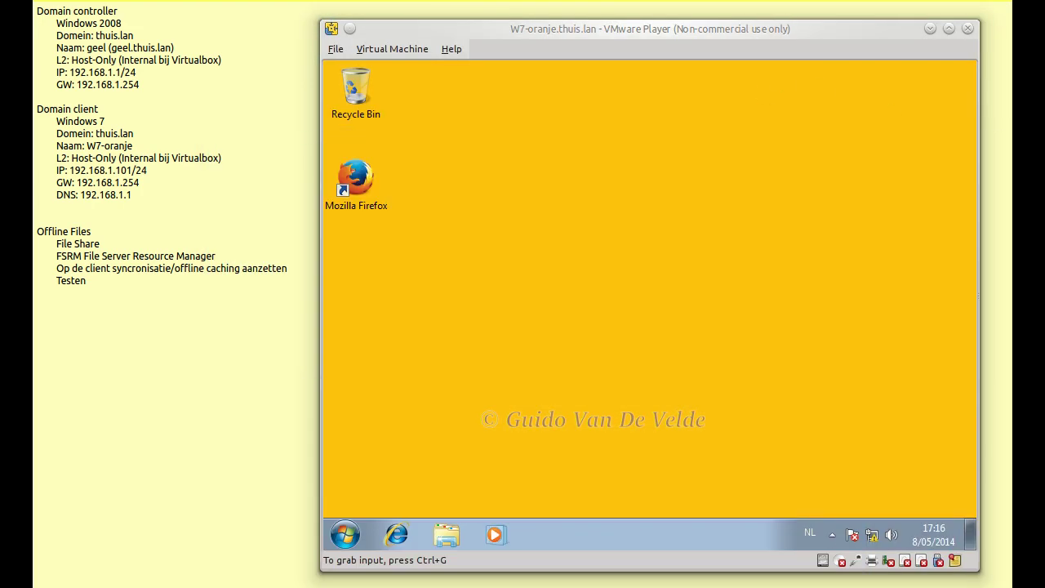
click(735, 154)
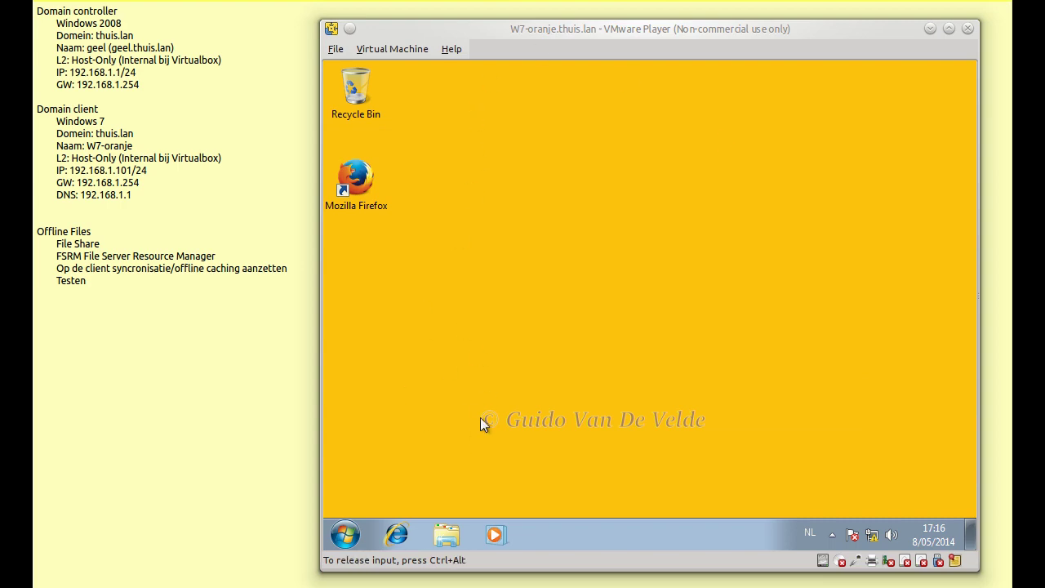
key(super)
- Open Control Panel and display all its items as small icons
click(552, 356)
click(892, 142)
click(882, 183)
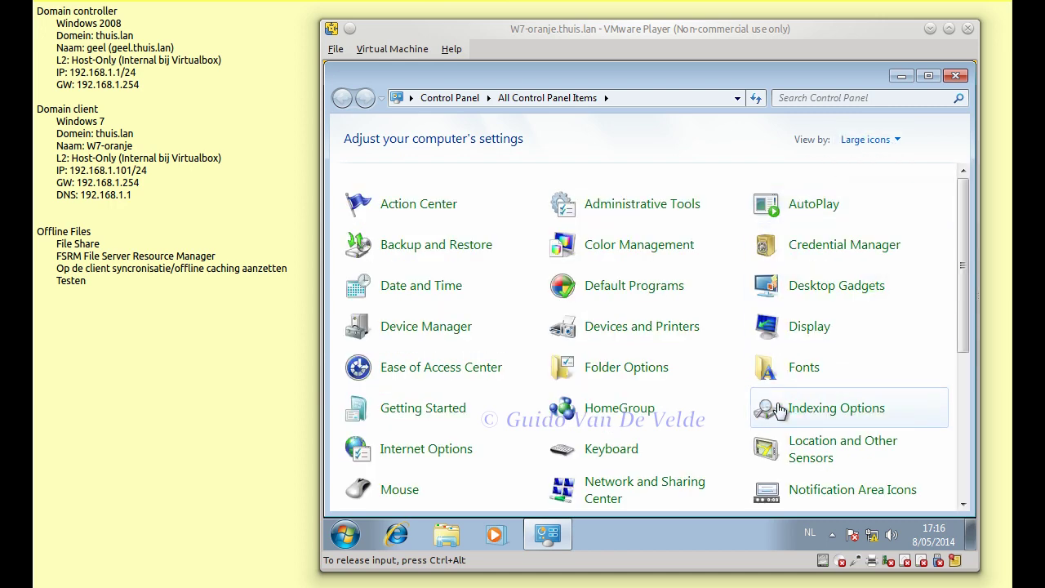
click(902, 141)
click(891, 161)
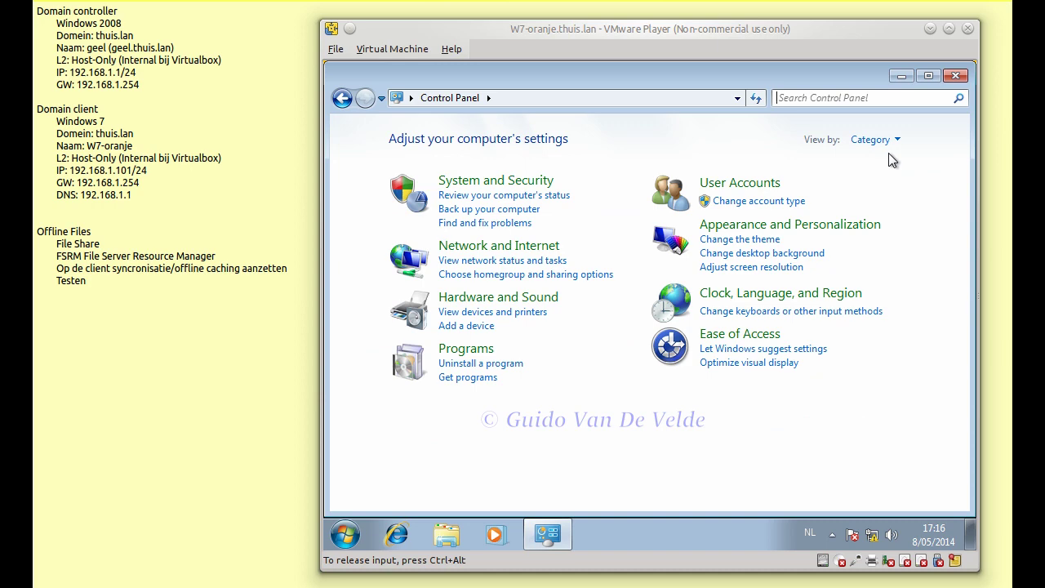
click(890, 142)
click(894, 203)
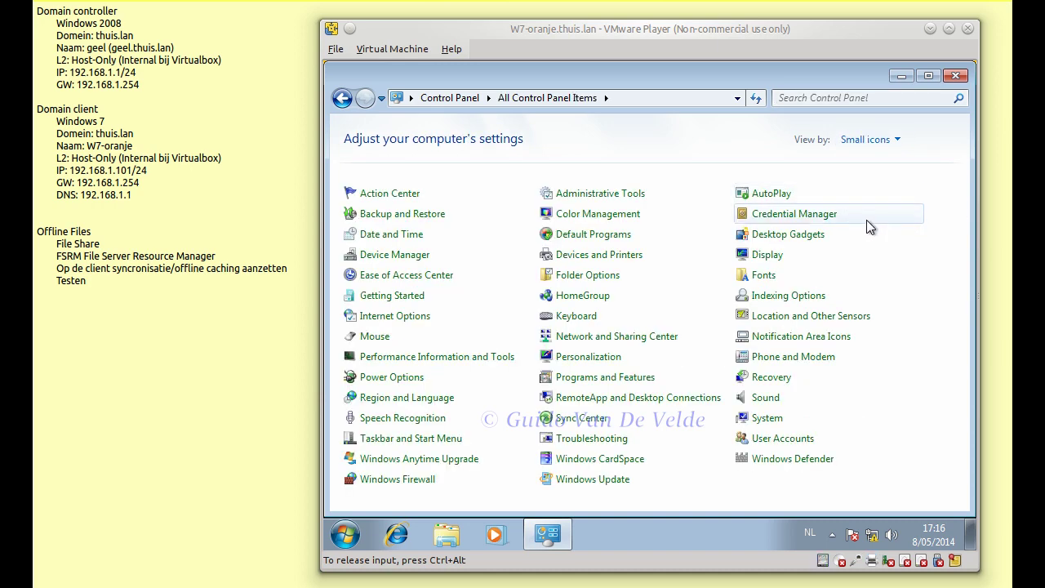
- From Sync Center's offline files settings, view the cached offline files
click(594, 424)
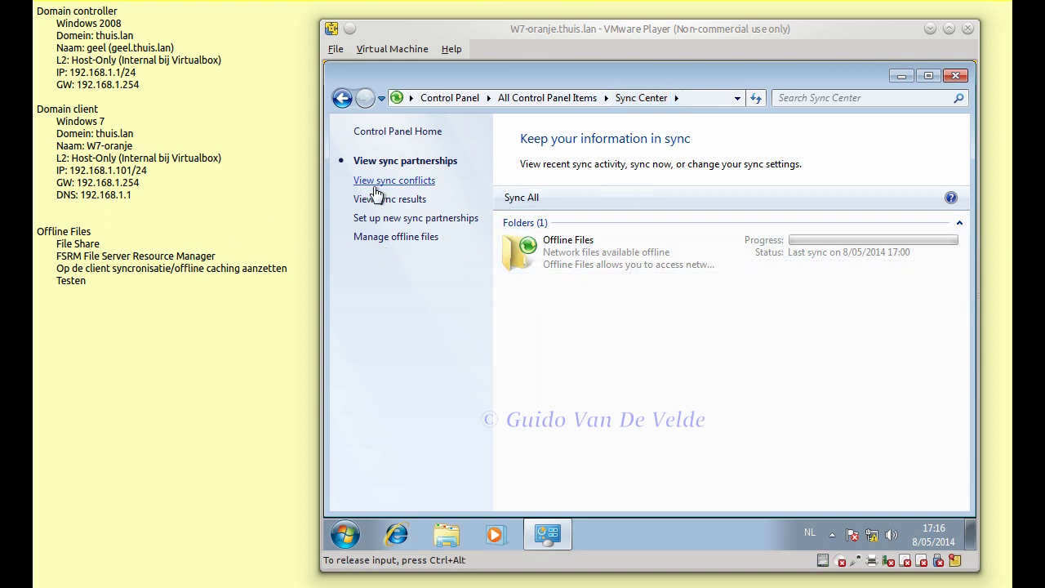
click(389, 238)
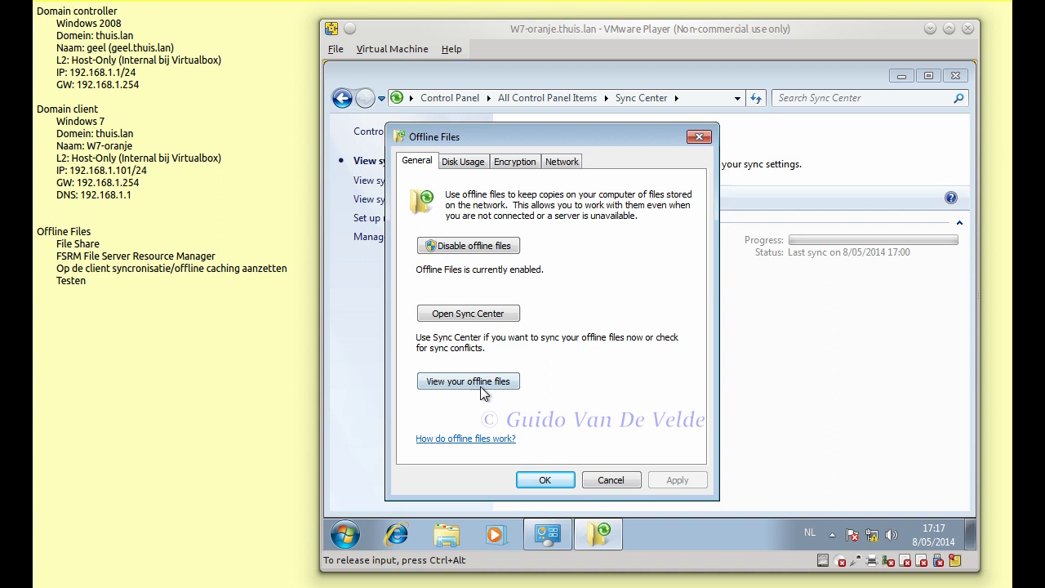
click(482, 383)
- Drill into Computers > GEEL > OfflineFiles to see the cached Tekst2 file
click(563, 81)
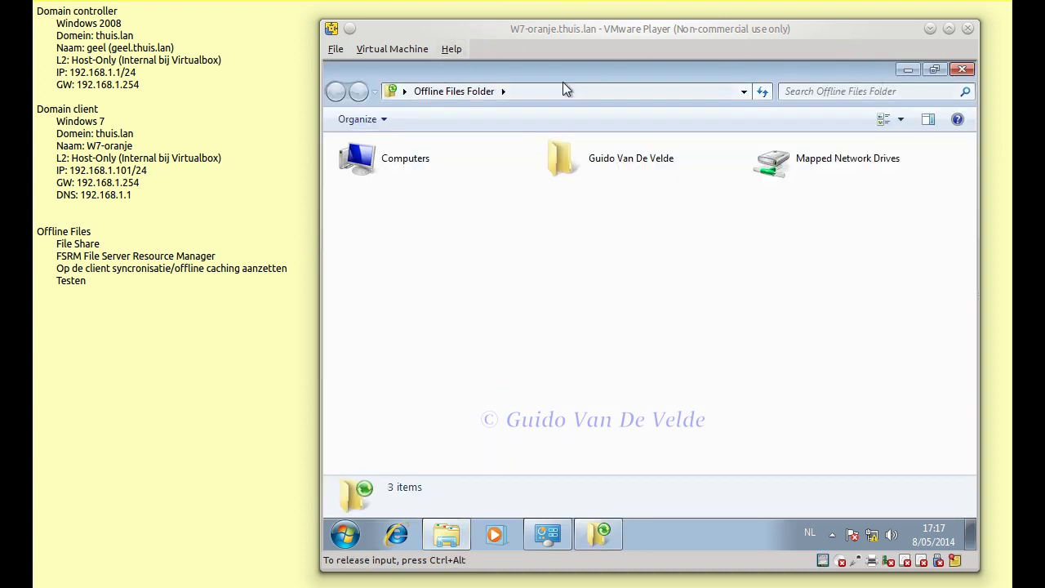
click(596, 91)
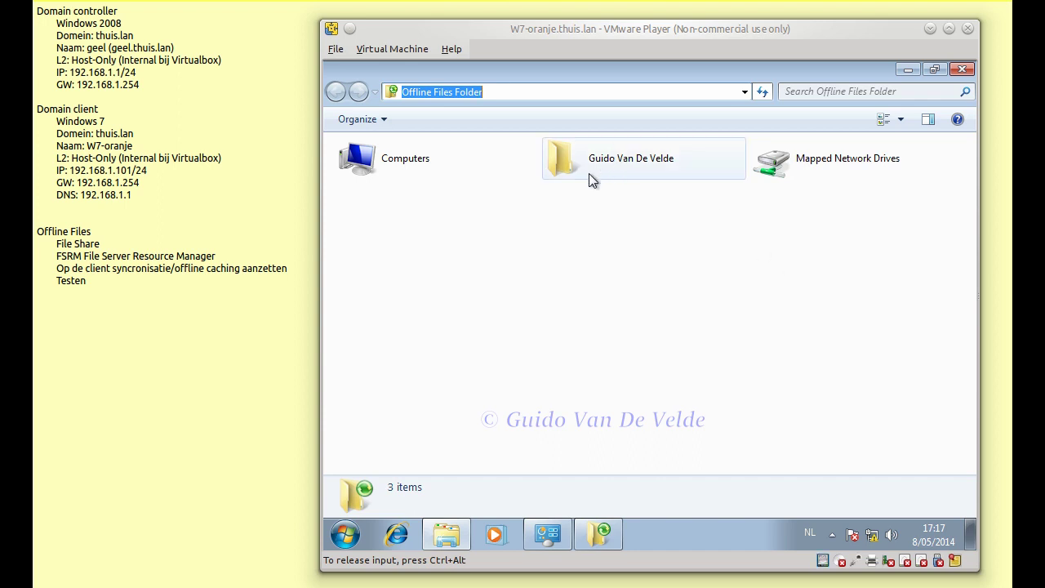
double_click(413, 167)
double_click(412, 167)
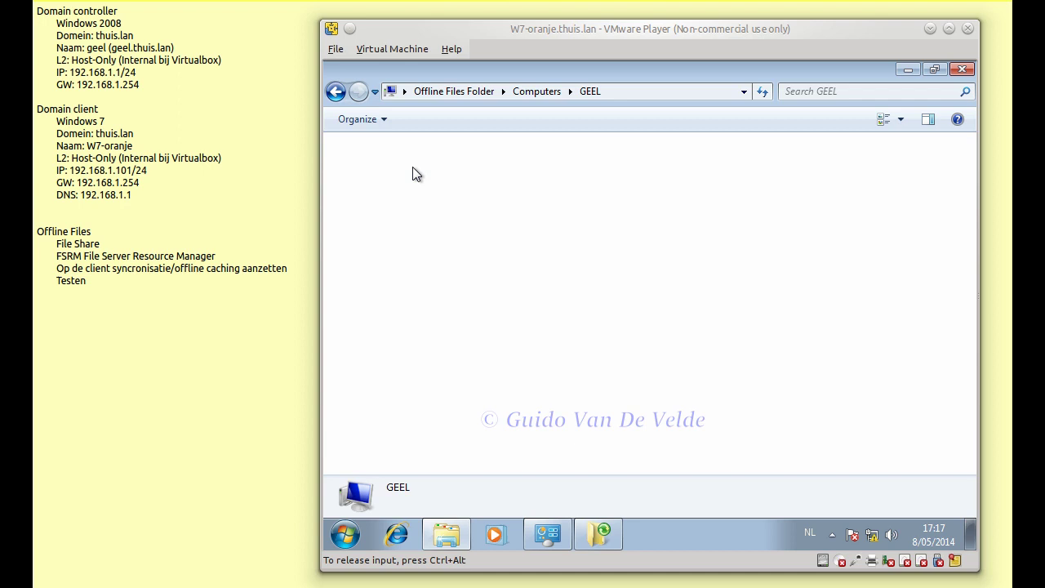
click(412, 166)
double_click(412, 166)
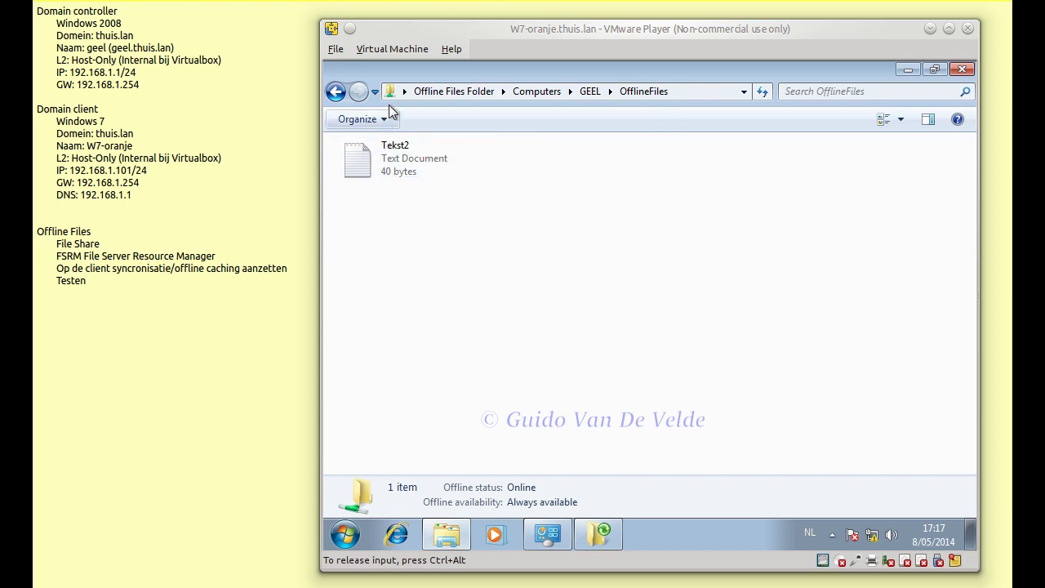
- Browse the user's offline folder and Mapped Network Drives, then reopen the cached Computers list
click(472, 92)
double_click(603, 163)
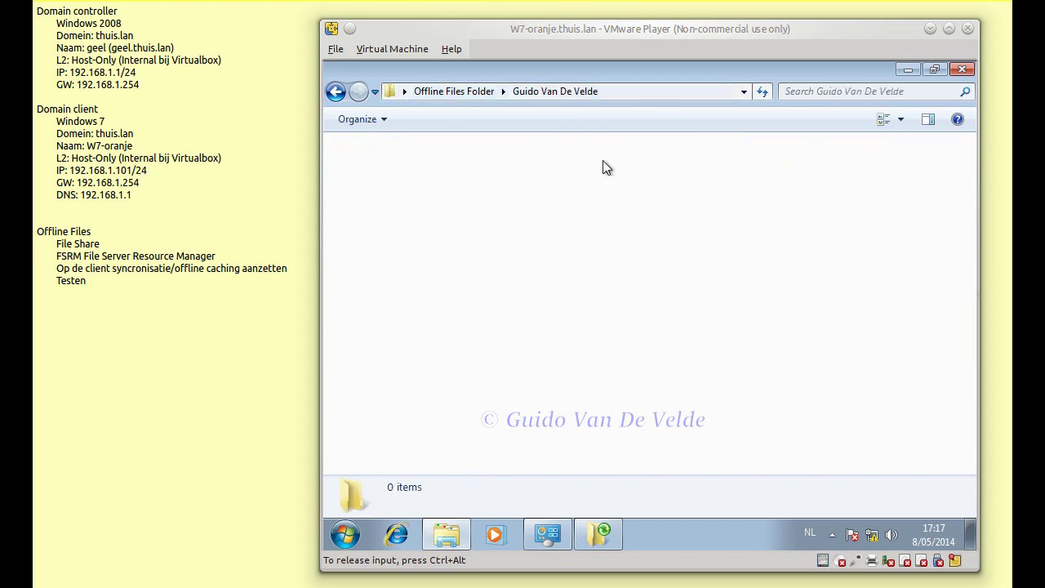
click(471, 90)
click(804, 164)
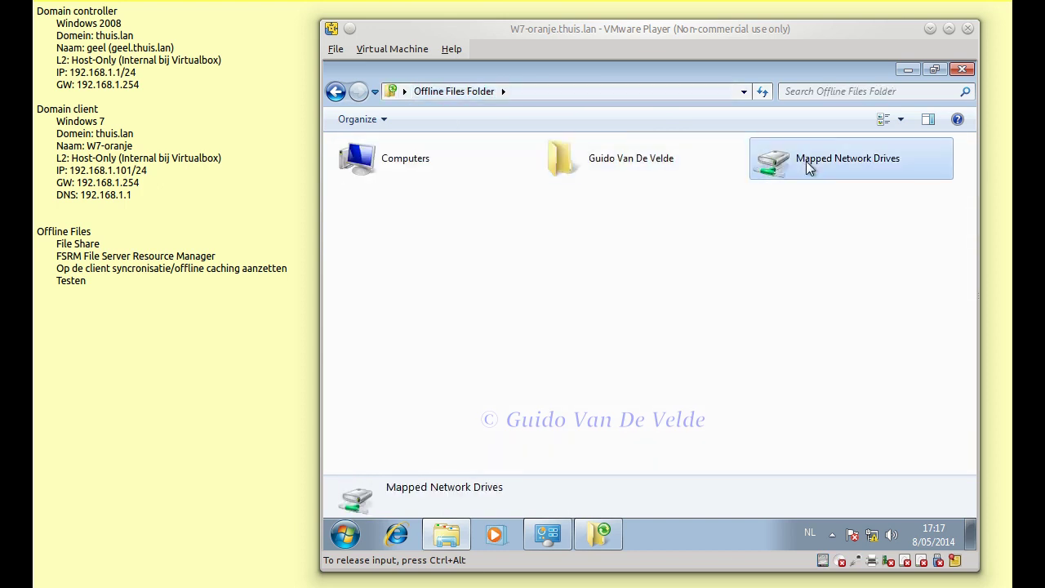
click(791, 206)
click(758, 151)
double_click(337, 162)
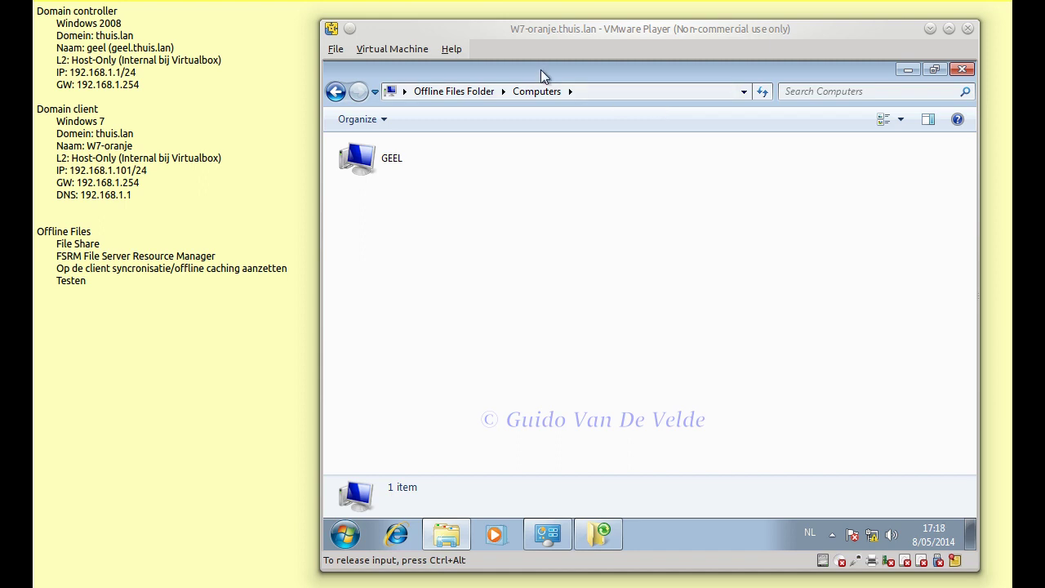
- Close the Offline Files Folder, the offline files settings dialog and Sync Center
click(964, 70)
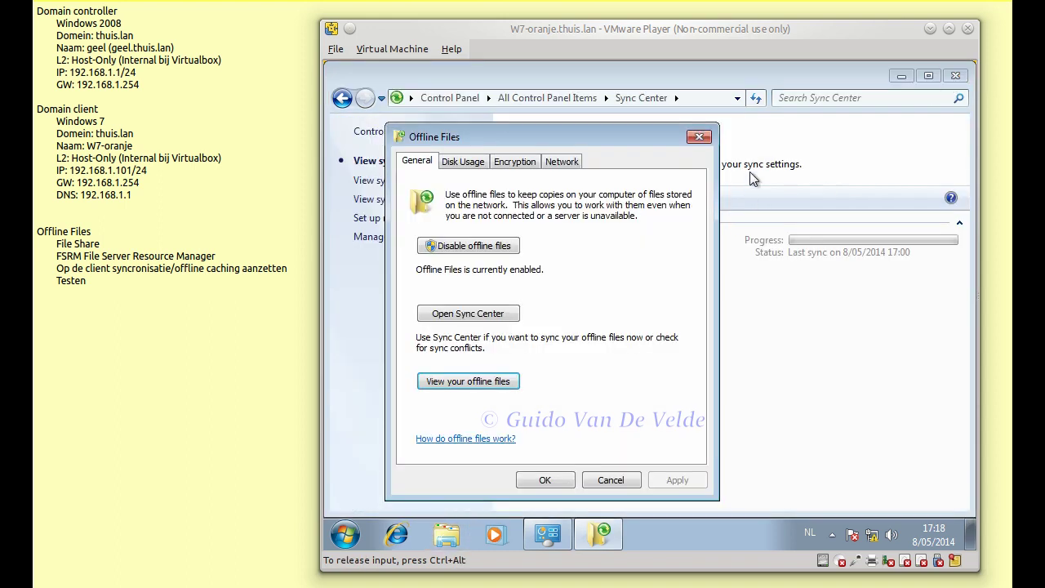
click(626, 480)
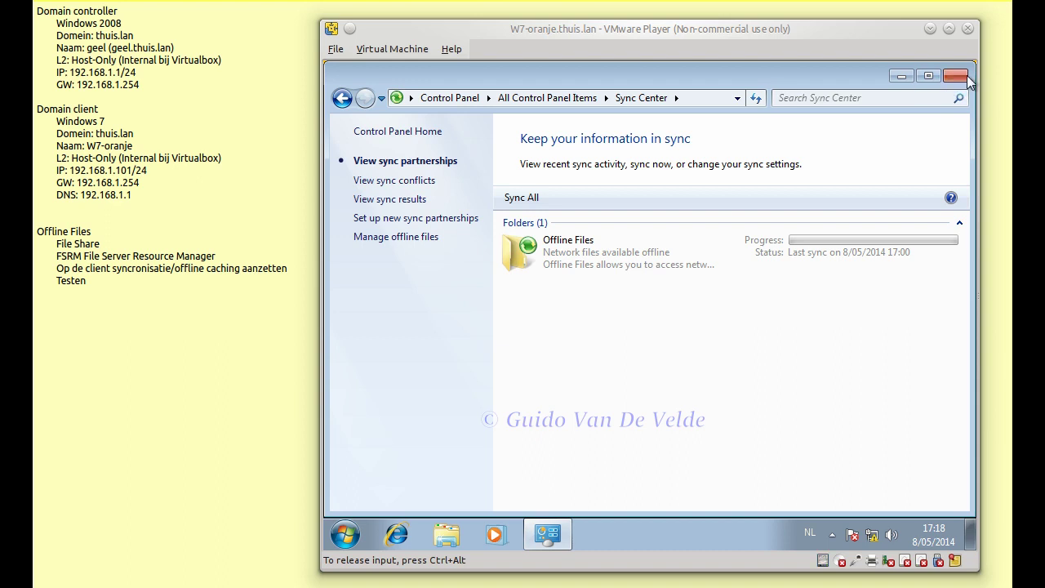
click(956, 75)
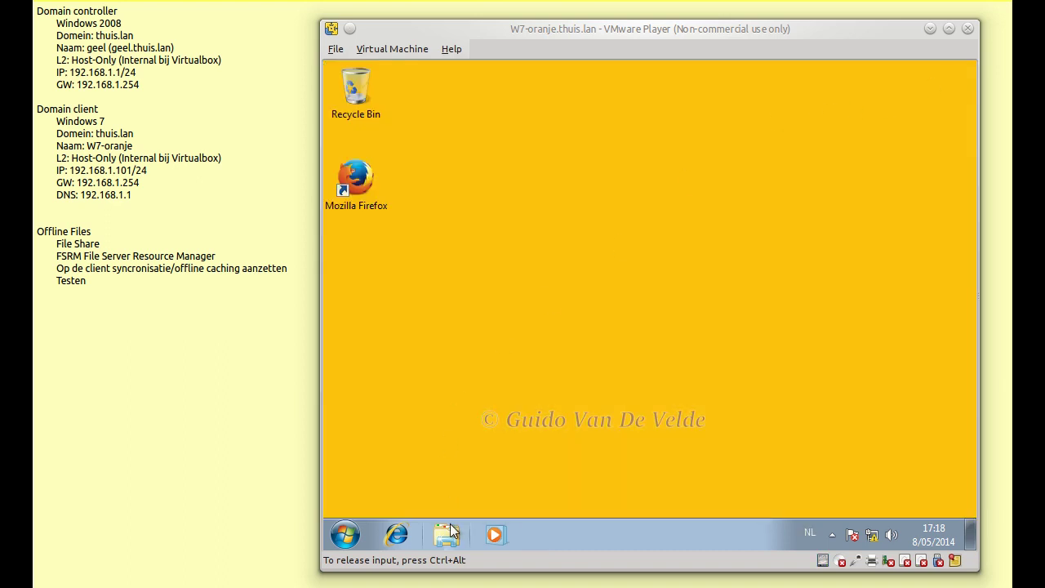